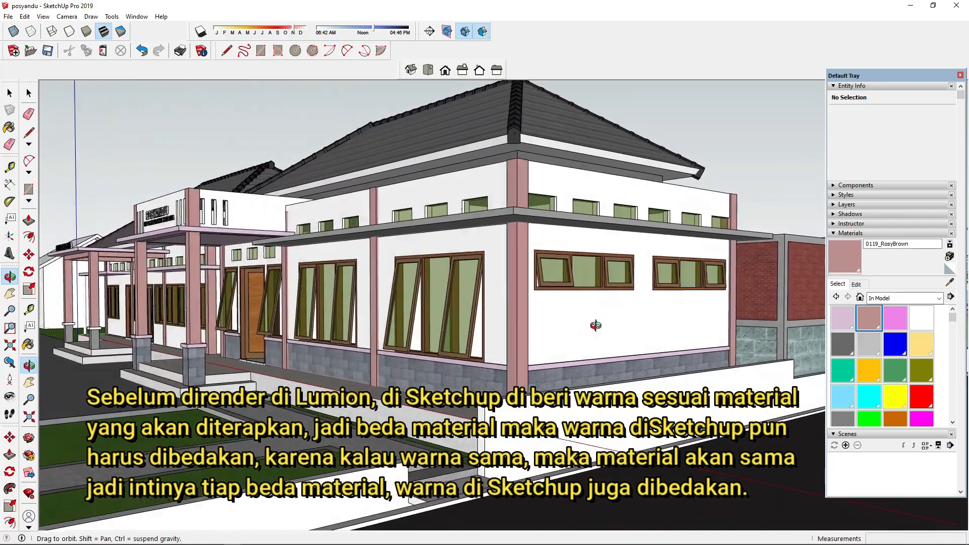
Create a wood material from the CHERRY.JPG texture and paint the front roof's fascia board with it
mouse_move(365, 361)
middle_mouse_down("shift")
mouse_move(427, 354)
mouse_move(369, 344)
mouse_move(562, 356)
mouse_move(642, 331)
mouse_move(341, 376)
mouse_move(378, 314)
middle_mouse_up("shift")
left_click(294, 189)
scroll(293, 188, "up", 3)
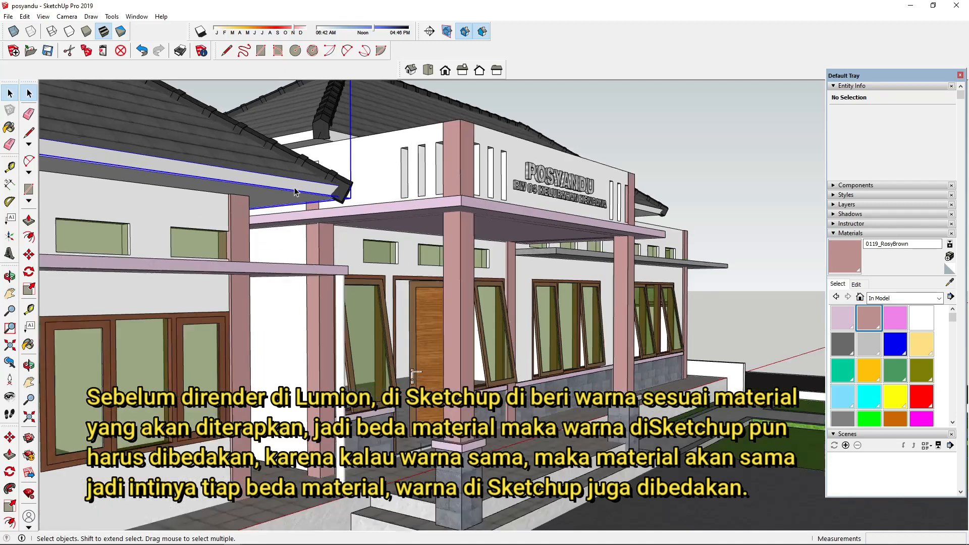
double_click(292, 188)
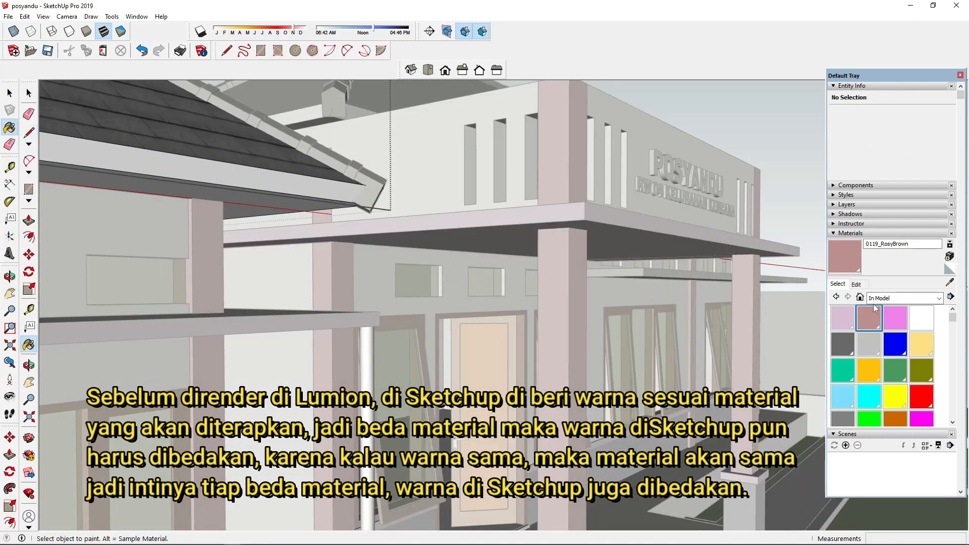
left_click(950, 268)
left_click(647, 275)
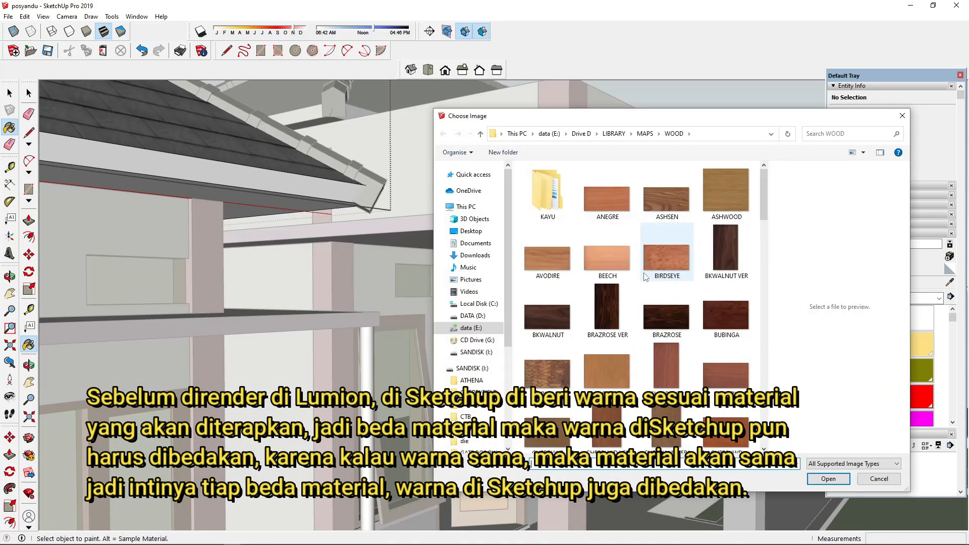
double_click(732, 386)
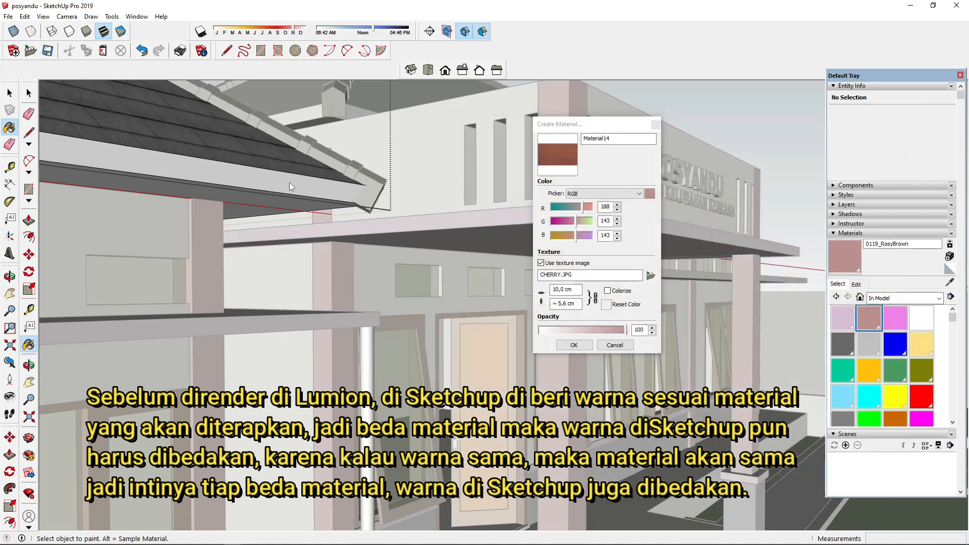
left_click(574, 346)
left_click(277, 177)
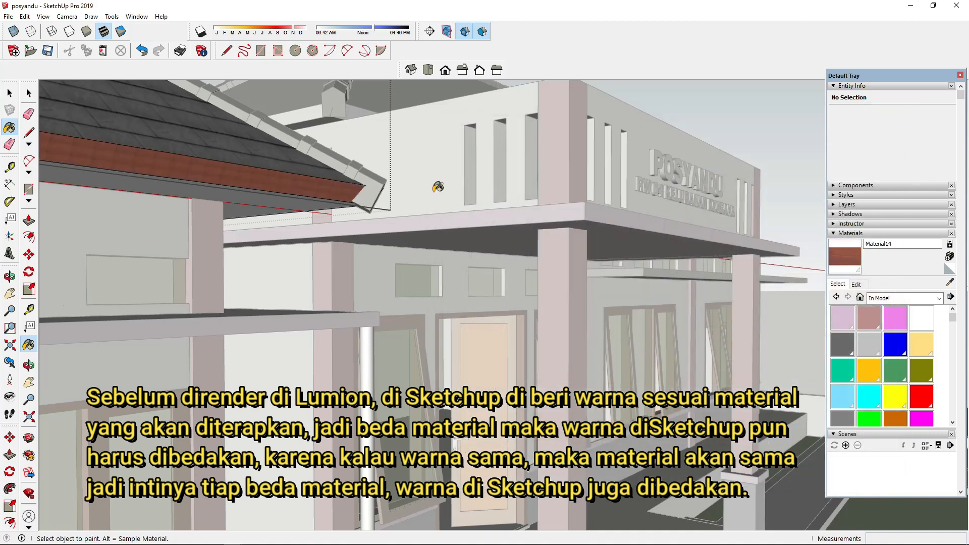
Set the cherry texture's width to 200 cm and paint another part of the front roof's fascia with it
left_click(857, 285)
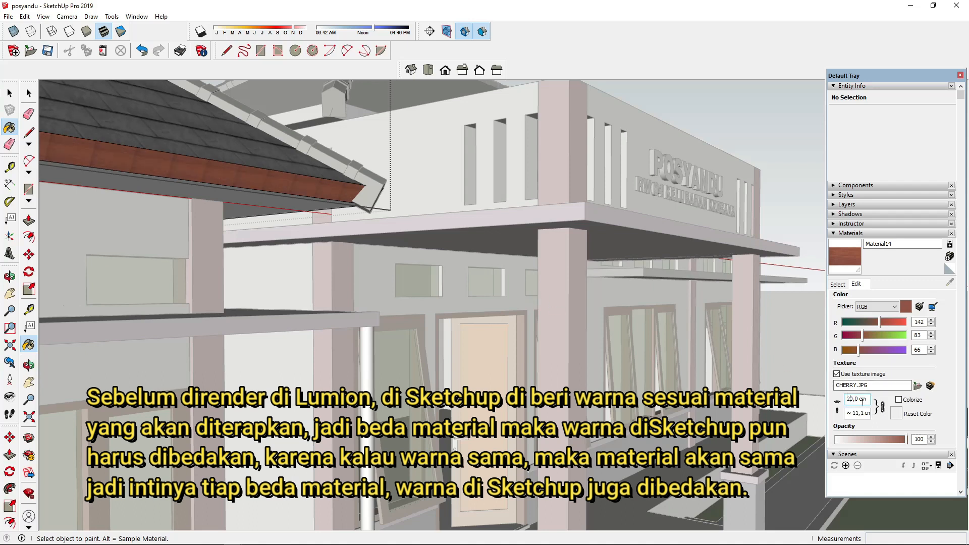
middle_click_drag(358, 305, 353, 161)
scroll(290, 268, "down", 3)
scroll(305, 236, "up", 8)
scroll(354, 160, "down", 8)
middle_click_drag(426, 205, 530, 215)
scroll(465, 247, "down", 4)
scroll(465, 247, "up", 5)
mouse_move(462, 243)
middle_mouse_down()
mouse_move(420, 202)
mouse_move(467, 235)
middle_mouse_up()
scroll(467, 235, "down", 2)
left_click(230, 346)
mouse_move(230, 339)
middle_mouse_down()
mouse_move(168, 282)
mouse_move(243, 273)
middle_mouse_up()
scroll(168, 281, "down", 5)
key("space")
Open the main roof behind the POSYANDU sign for editing
scroll(487, 217, "up", 6)
left_click(493, 217)
scroll(495, 217, "up", 4)
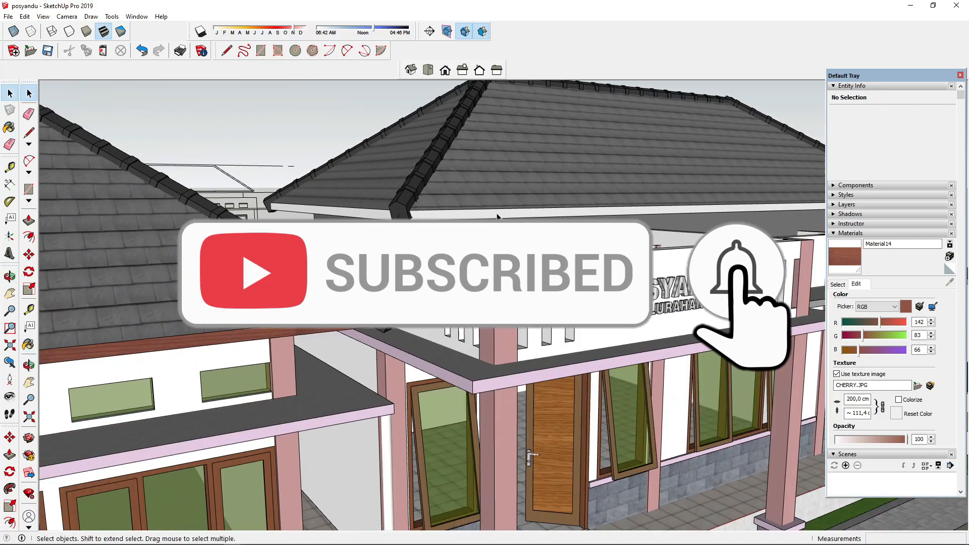
double_click(498, 217)
Try to paint all connected faces of the main roof with the cherry material, and undo it
triple_click(497, 216)
key("b")
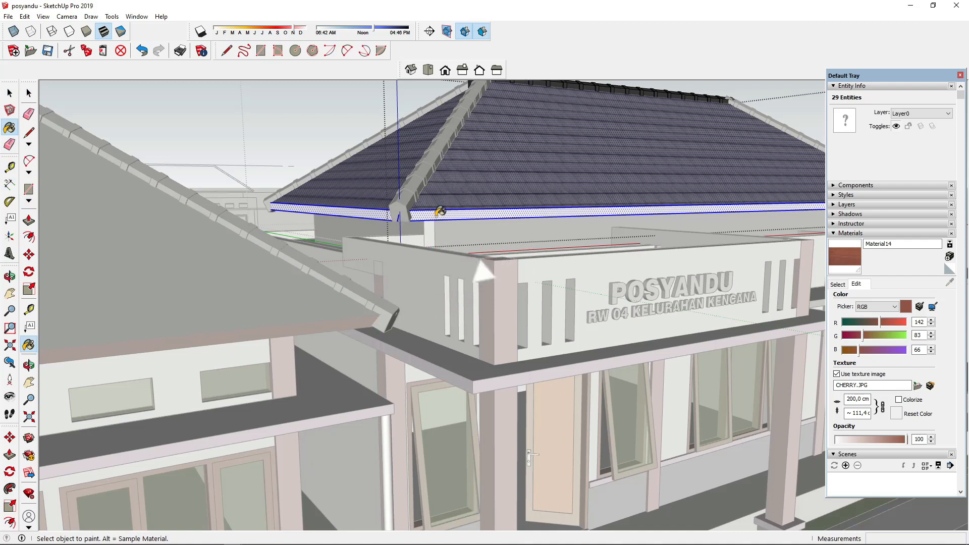
left_click(440, 211)
key("space")
key("Escape")
left_click(138, 52)
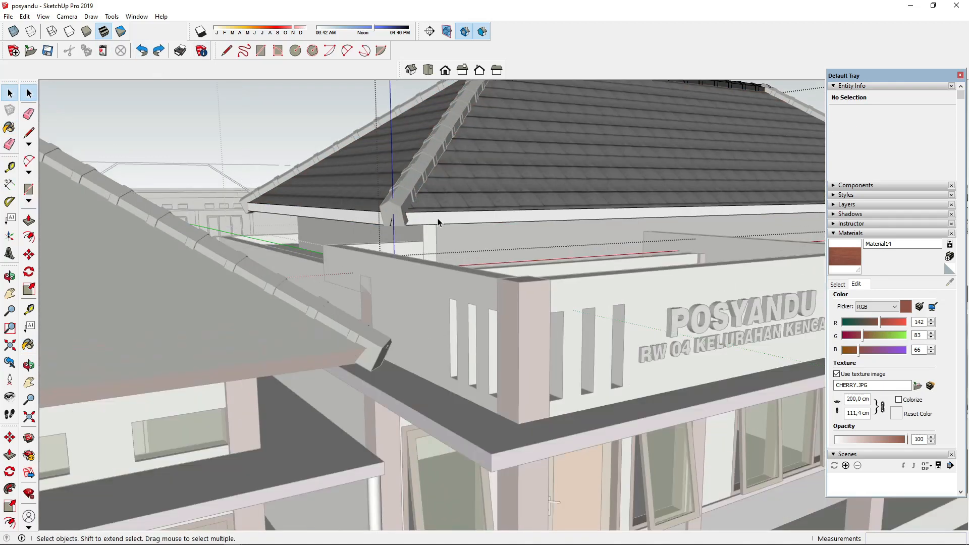
Paint only the fascia faces around the main roof with the cherry material and leave the roof group
double_click(439, 220)
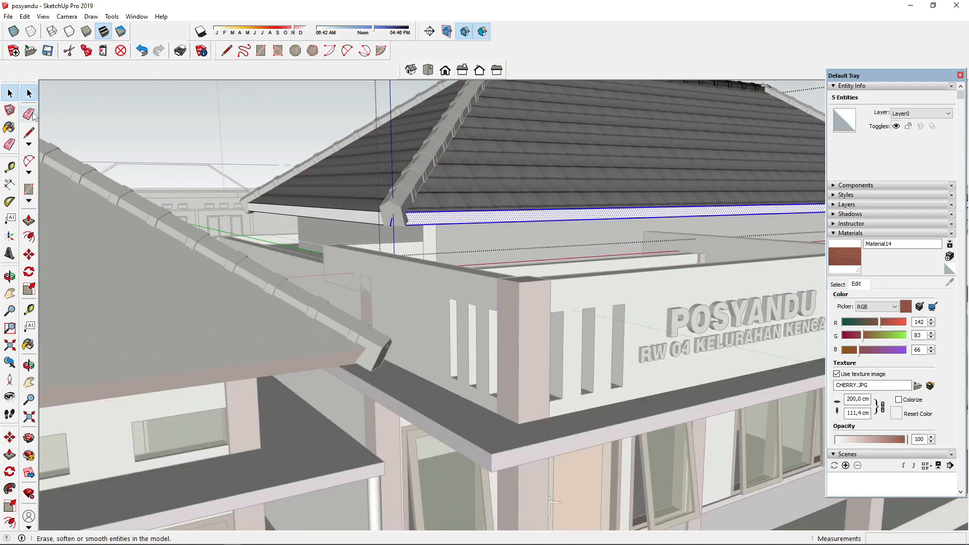
left_click(420, 219)
left_click(368, 215)
middle_click_drag(444, 205, 257, 176)
left_click(548, 131)
middle_click_drag(581, 141, 769, 183)
left_click(549, 172)
middle_click_drag(455, 187, 602, 198)
key("space")
left_click(404, 235)
Open the entrance canopy slab for editing and offset its underside outline inward 33 cm
middle_click_drag(404, 235, 414, 264)
scroll(458, 265, "up", 6)
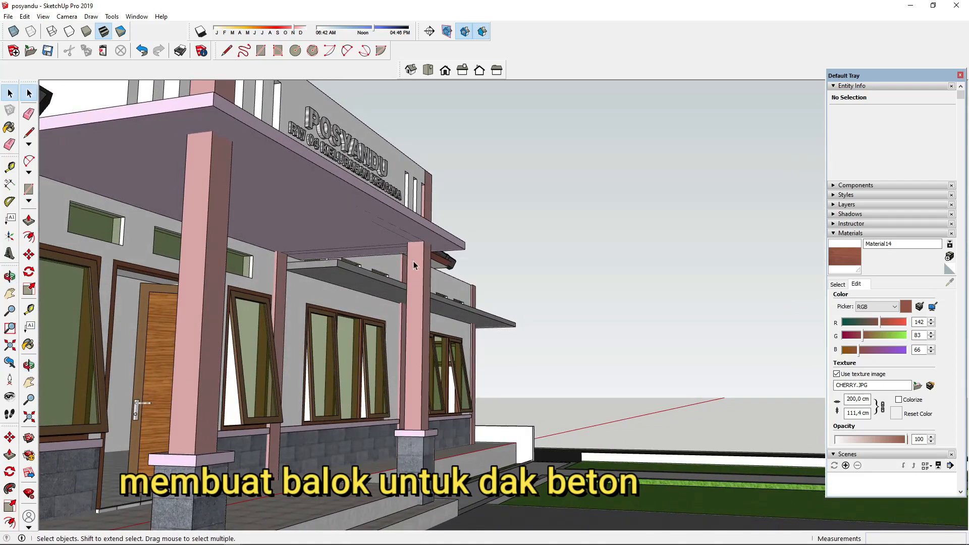
scroll(395, 234, "up", 2)
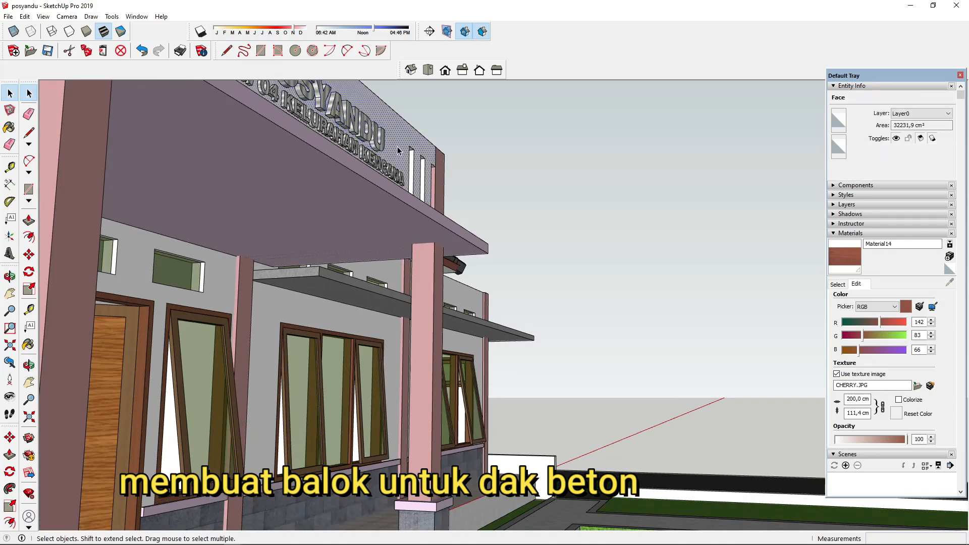
double_click(375, 230)
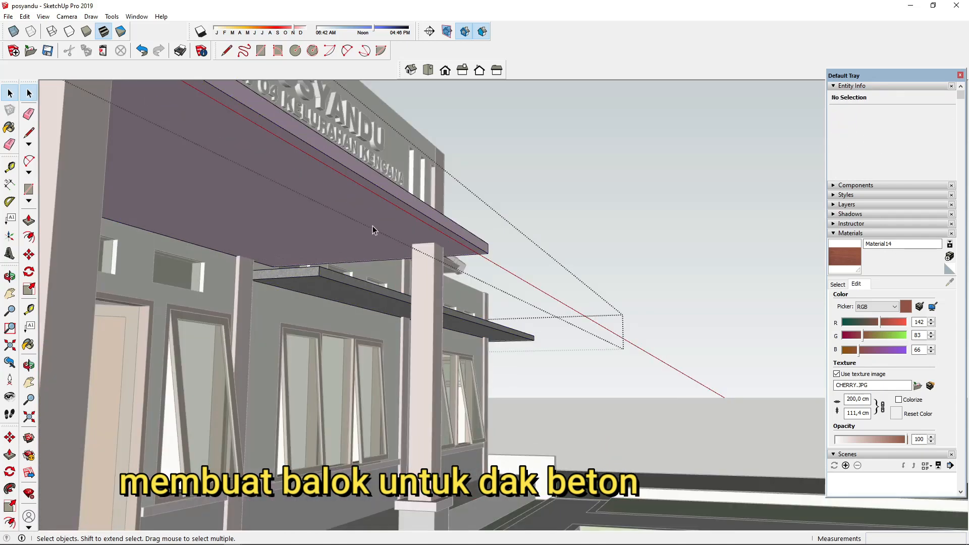
left_click(340, 213)
left_click(29, 237)
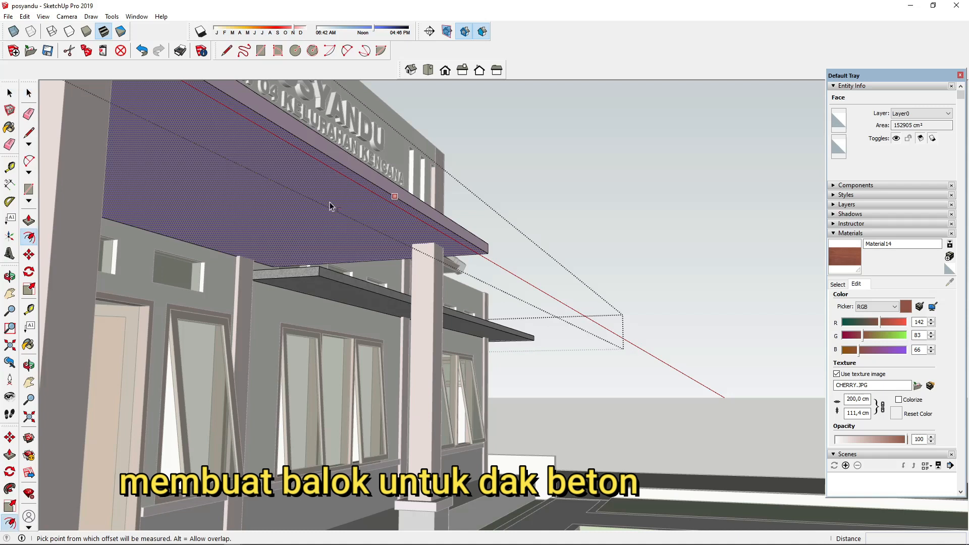
scroll(331, 214, "up", 1)
left_click(435, 220)
left_click(437, 249)
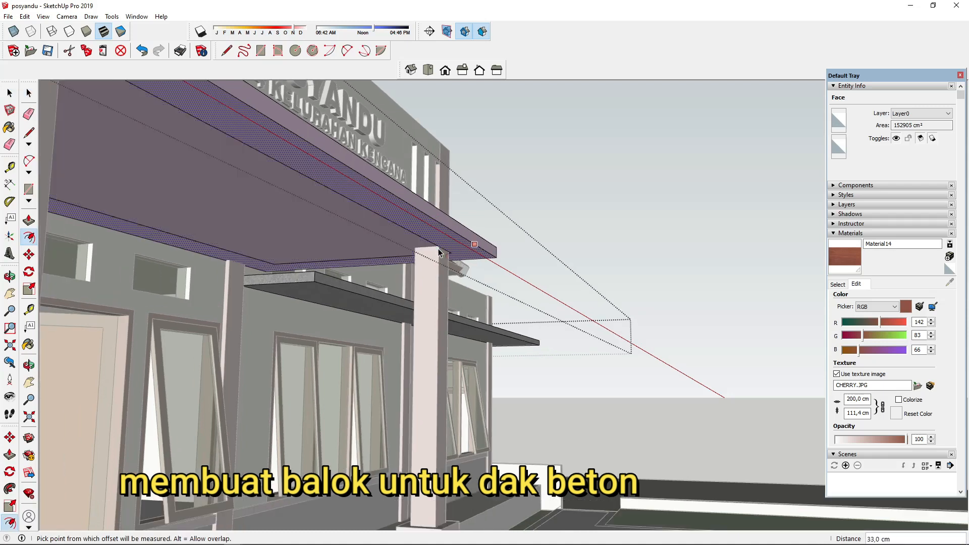
Offset the canopy's outer underside outline inward 48 cm to outline the beam's inner edge
scroll(424, 241, "up", 1)
scroll(382, 218, "up", 2)
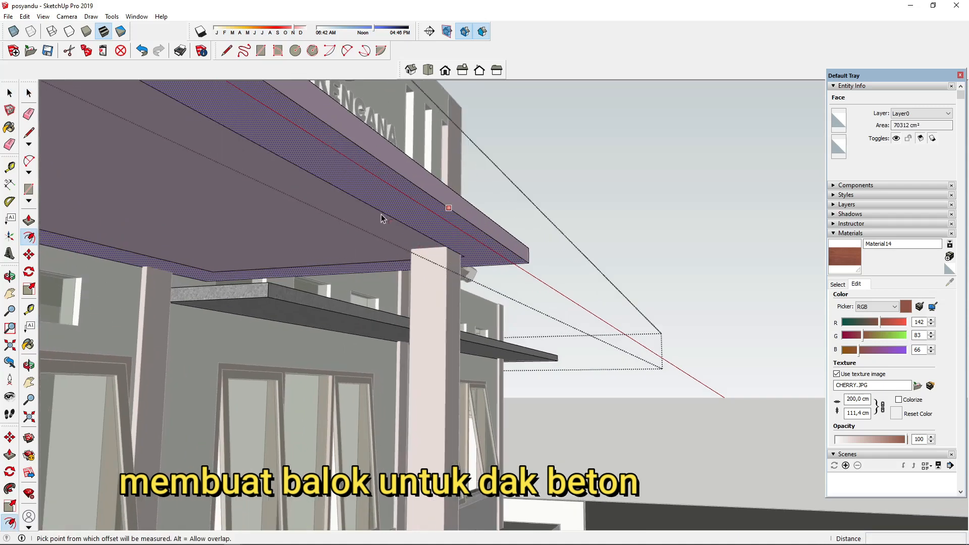
left_click(380, 219)
left_click(377, 219)
left_click(376, 220)
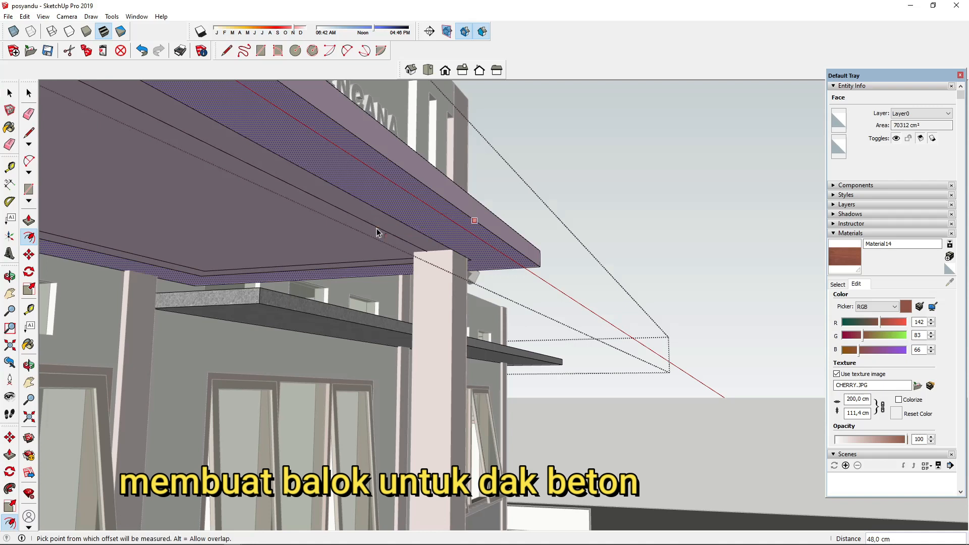
scroll(437, 259, "up", 1)
Extrude the strip between the two offset outlines 15 cm downward as a beam under the canopy
key("space")
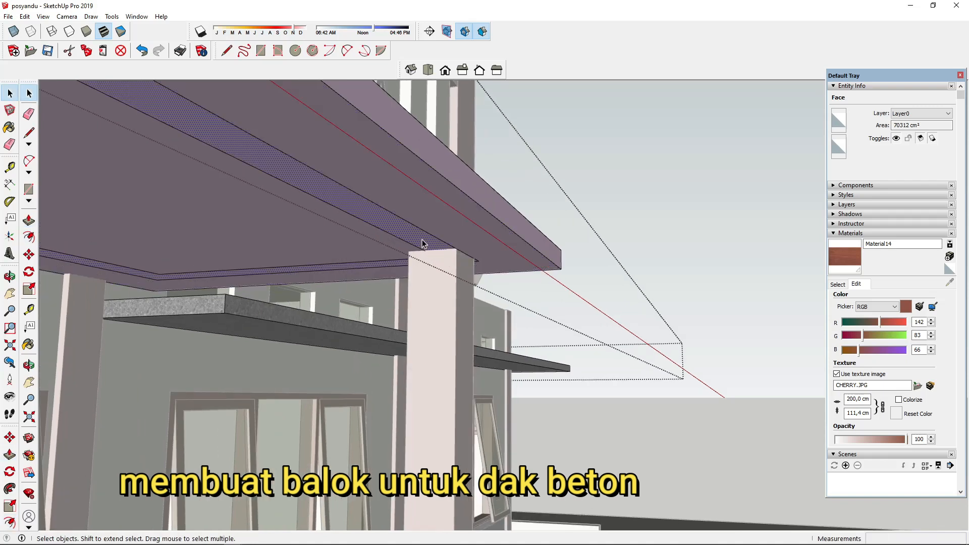
key("p")
left_click(423, 245)
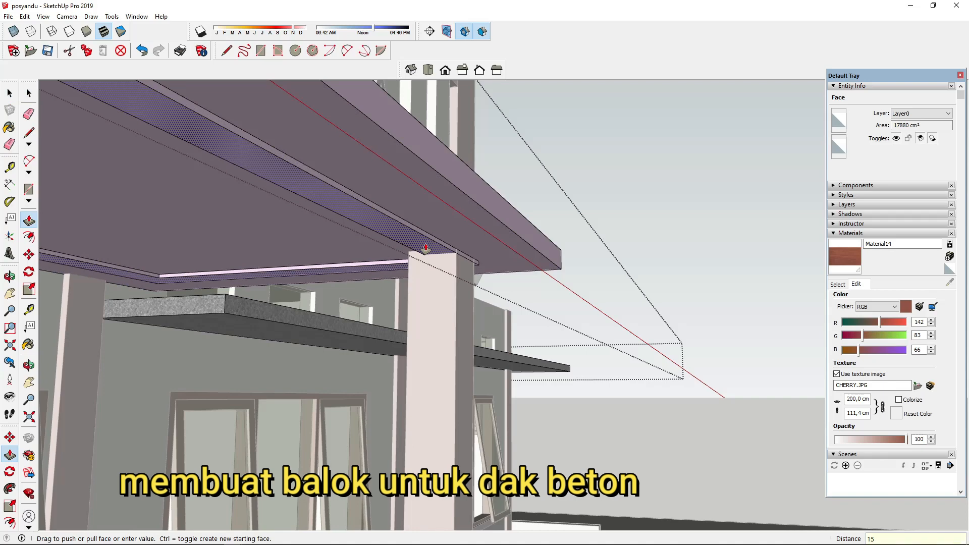
key("Return")
Push the side beam's inner face to line up with the corner column
middle_click_drag(401, 259, 517, 225)
scroll(382, 263, "up", 2)
left_click(341, 266)
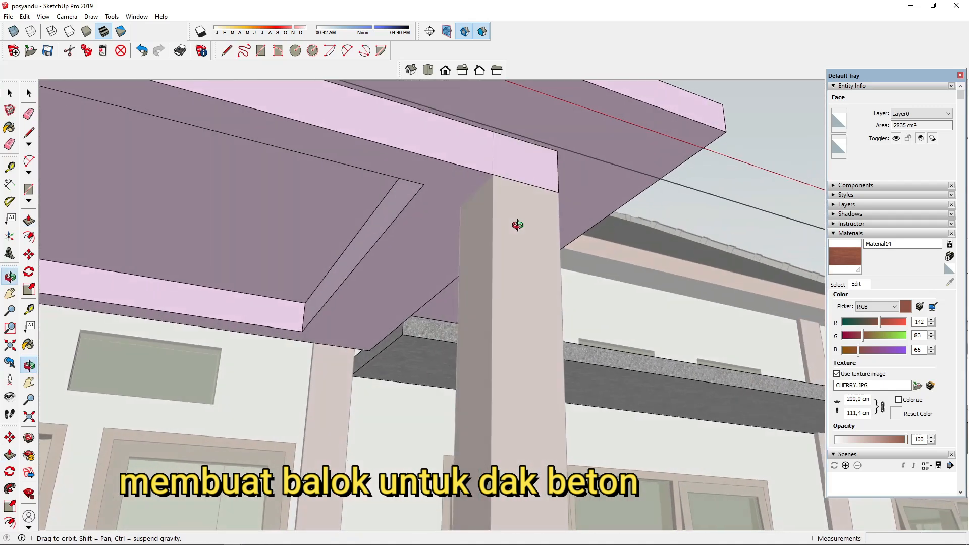
scroll(403, 207, "up", 1)
left_click(403, 207)
middle_click_drag(465, 283, 616, 238)
left_click(596, 251)
key("t")
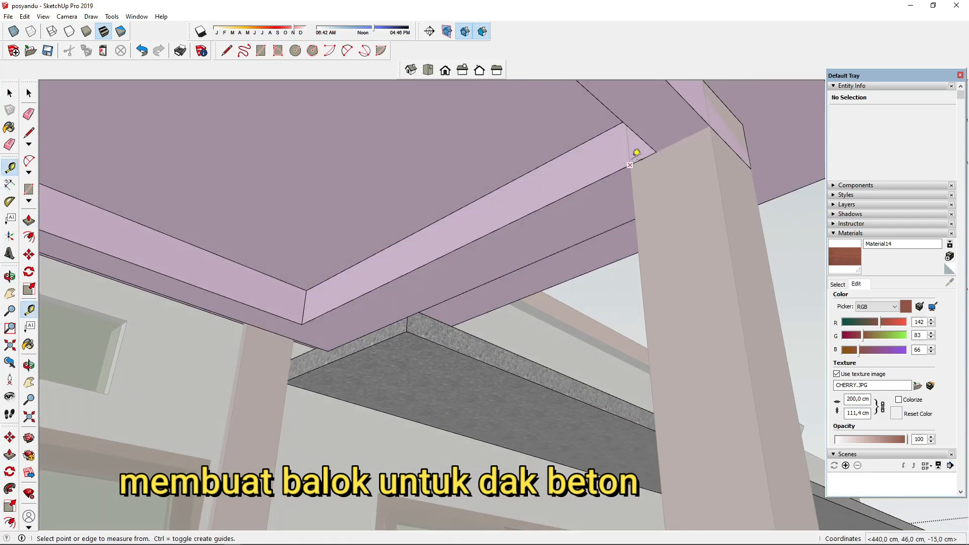
key("p")
left_click(572, 188)
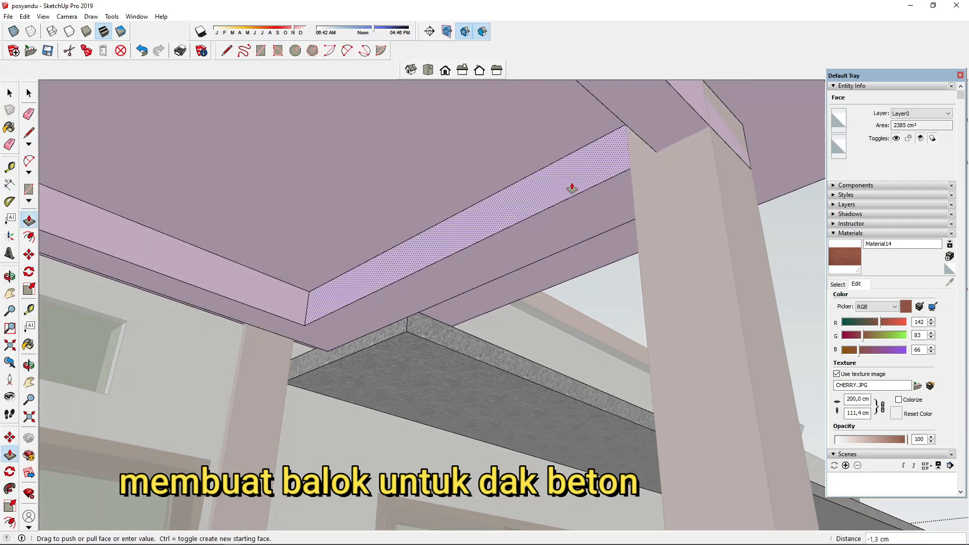
key("Return")
mouse_move(546, 223)
middle_mouse_down()
mouse_move(507, 247)
mouse_move(543, 240)
middle_mouse_up()
Remove the beam section running along the building wall by pushing it back into the slab
left_click(271, 308)
left_click(260, 341)
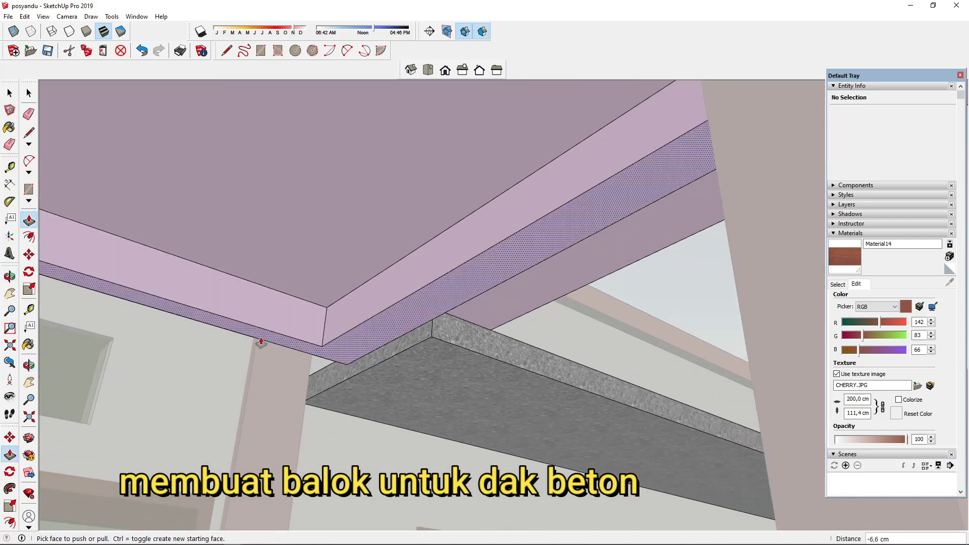
middle_click_drag(259, 342, 315, 299)
left_click(316, 298)
left_click(336, 284)
left_click(320, 300)
left_click(328, 284)
left_click(328, 283)
key("e")
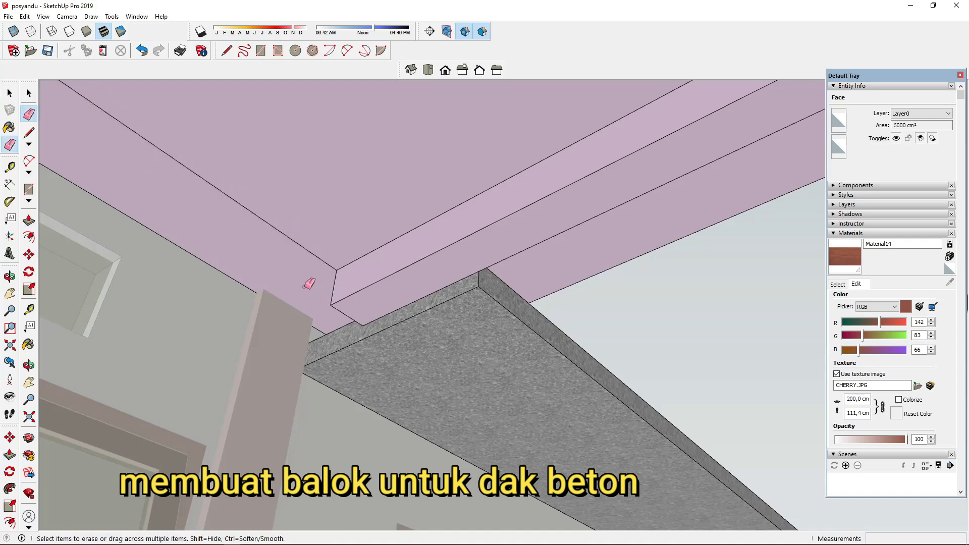
Extend the side beam's cut end to the column at the wall
middle_click_drag(323, 260, 556, 271)
scroll(526, 272, "up", 3)
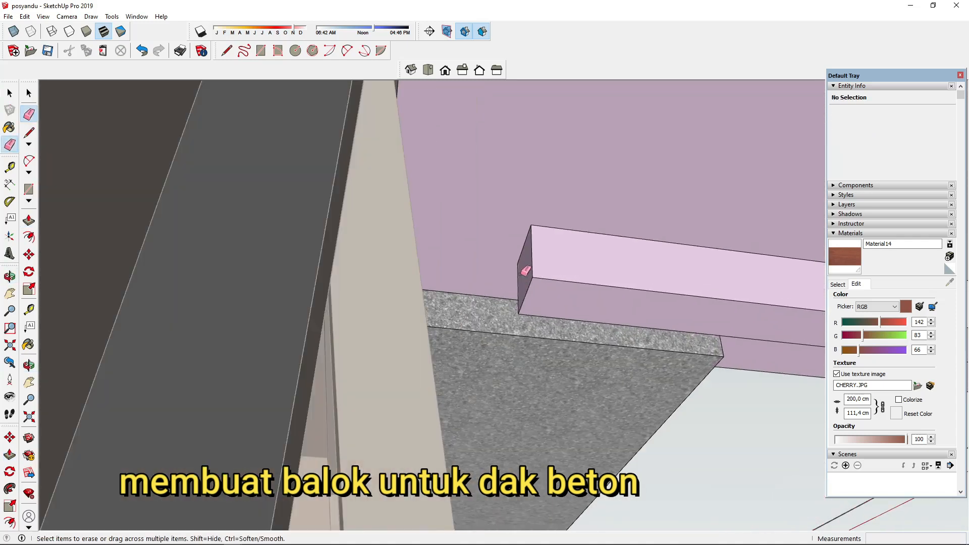
key("p")
left_click(524, 288)
left_click(510, 291)
left_click(517, 290)
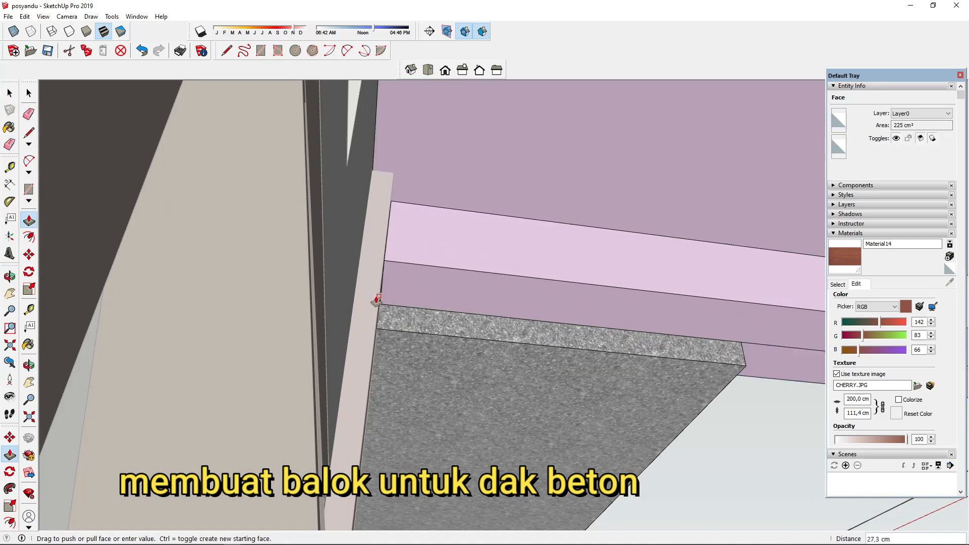
middle_click_drag(378, 306, 143, 368)
left_click(162, 372)
left_click(355, 441)
Push the beam's side face about 7 cm to meet the column's corner
middle_click_drag(336, 472, 480, 275)
left_click(597, 295)
left_click(561, 240)
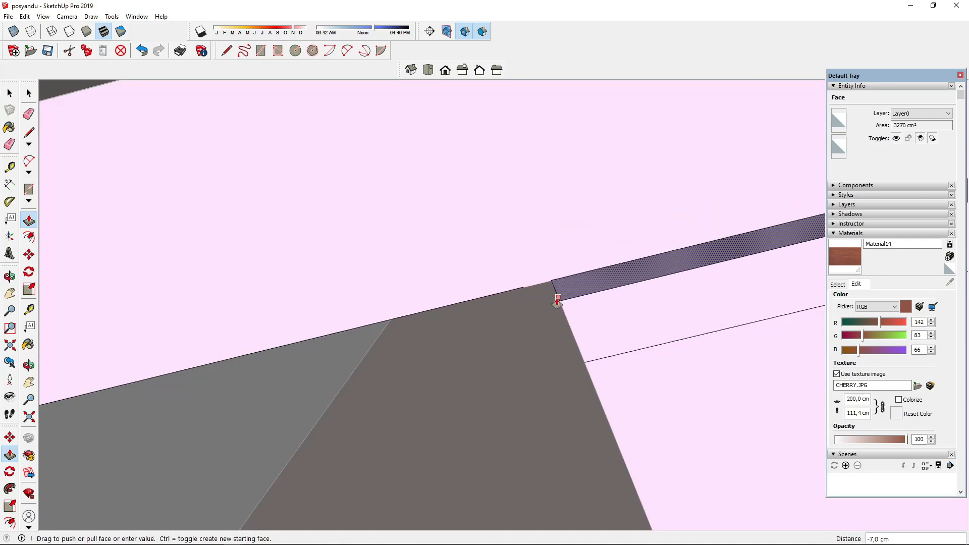
left_click(558, 299)
left_click_drag(556, 295, 534, 298)
scroll(304, 290, "down", 2)
left_click(463, 305)
Adjust the opposite side beam's inner face to line up with its column
scroll(407, 293, "down", 2)
middle_click_drag(544, 267, 484, 407, "shift")
key("p")
left_click(457, 399)
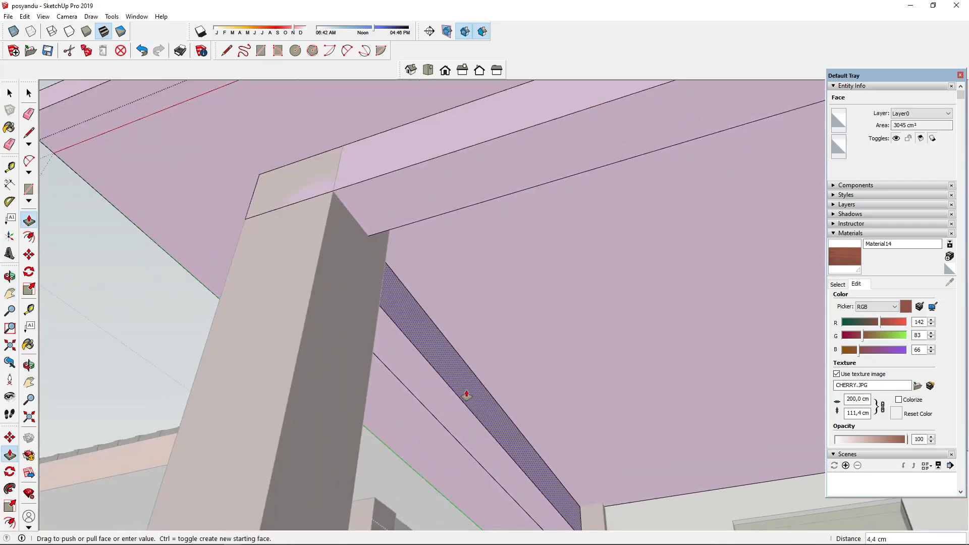
left_click(472, 396)
left_click(475, 367)
Split the front beam's face at the column's edge and push the end piece back behind the column face
key("l")
middle_click_drag(345, 183, 285, 185)
middle_click_drag(272, 221, 336, 238)
key("p")
left_click(324, 225)
scroll(303, 168, "down", 3)
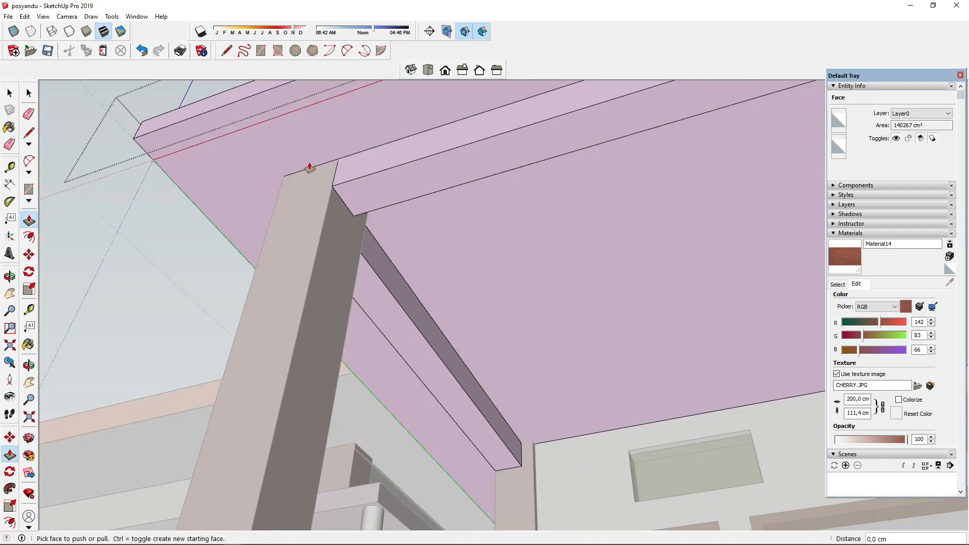
left_click(307, 166)
At the other front column, draw a dividing line on the beam and push the overlapping piece back to expose the column
scroll(307, 166, "down", 5)
left_click(28, 386)
left_click_drag(308, 197, 154, 272)
middle_click_drag(153, 272, 282, 267)
key("l")
left_click(288, 225)
middle_click_drag(289, 233, 590, 237)
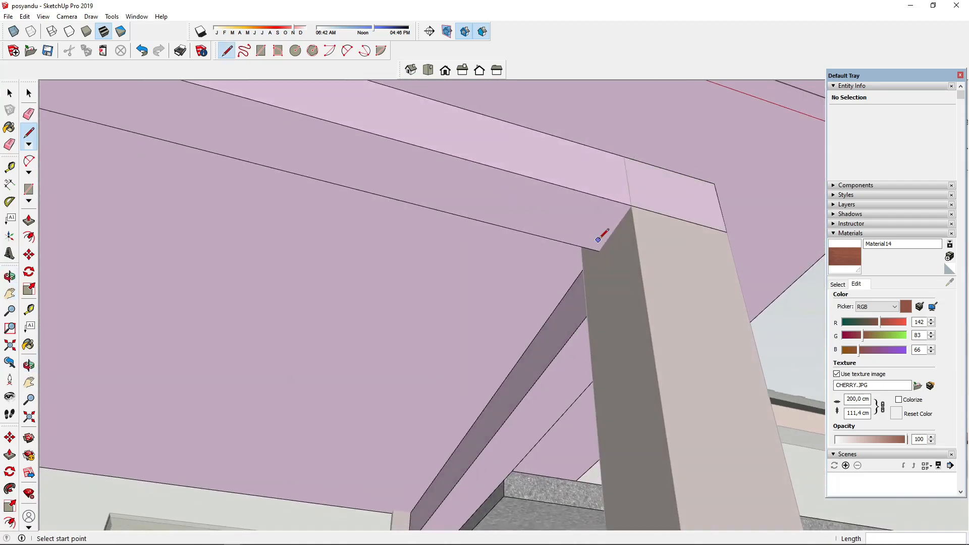
left_click(632, 205)
key("p")
left_click(645, 203)
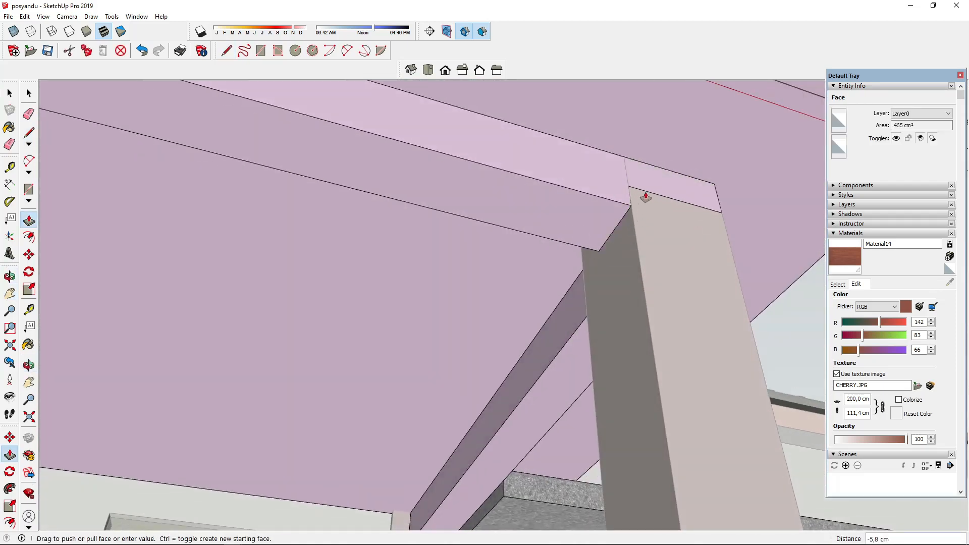
Sample the column's 0119_RosyBrown material and paint the front beam and the adjoining side beam with it
left_click(9, 130)
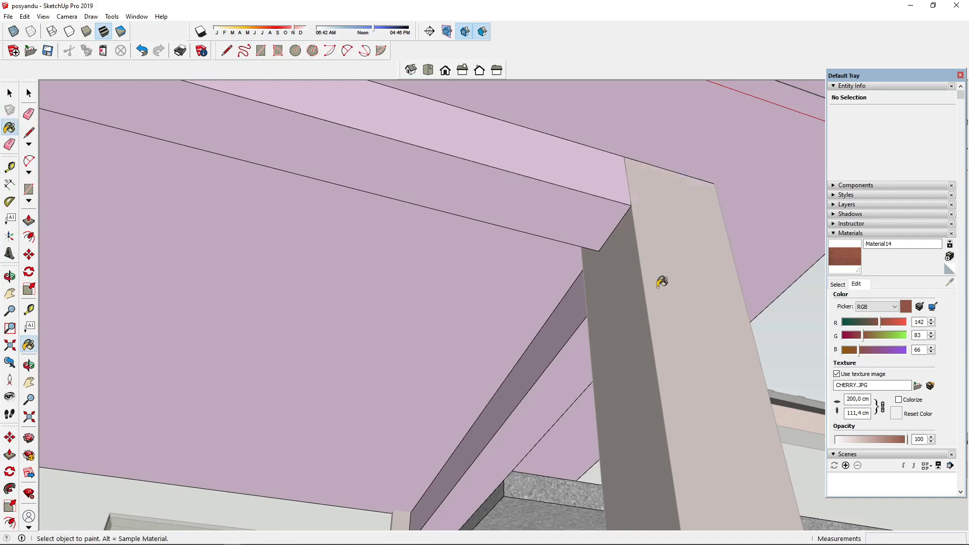
left_click(666, 264, "alt")
left_click(601, 177)
left_click(576, 220)
left_click(568, 309)
left_click(581, 347)
middle_click_drag(604, 326, 393, 292)
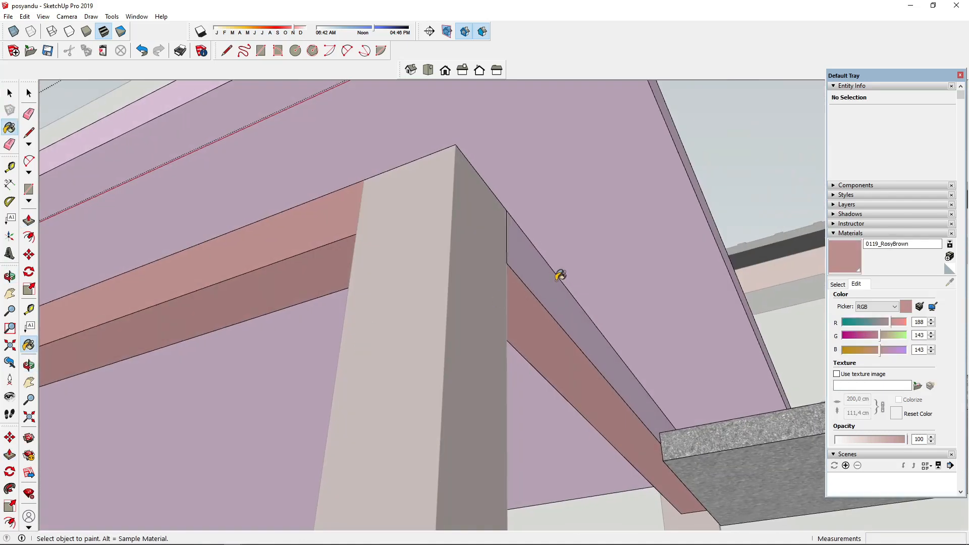
left_click(560, 276)
Paint the opposite side beam under the canopy with 0119_RosyBrown
middle_click_drag(559, 274, 621, 247)
mouse_move(327, 182)
middle_mouse_down()
mouse_move(561, 179)
mouse_move(787, 242)
mouse_move(318, 296)
mouse_move(305, 281)
mouse_move(219, 426)
mouse_move(215, 394)
mouse_move(85, 500)
middle_mouse_up()
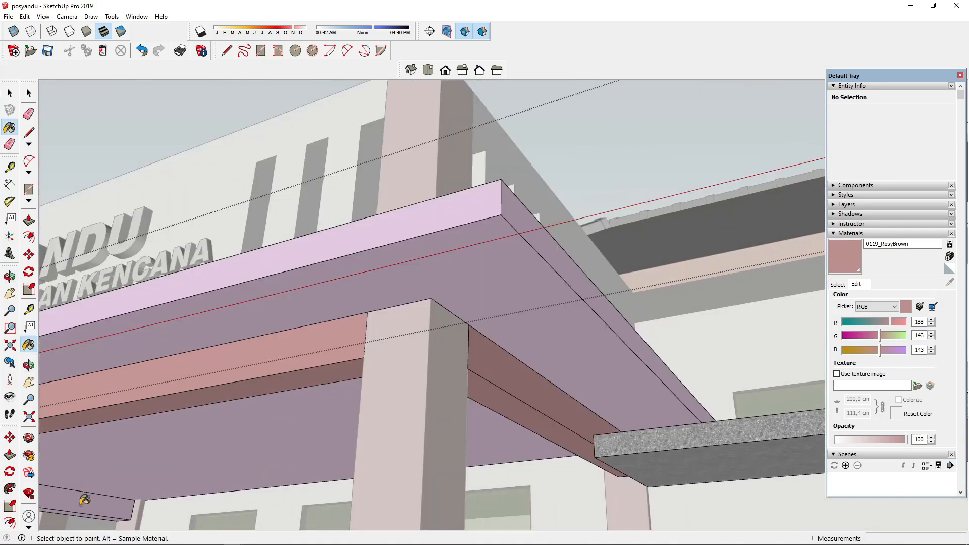
left_click(32, 381)
left_click_drag(66, 368, 468, 272)
middle_click_drag(389, 399, 484, 361)
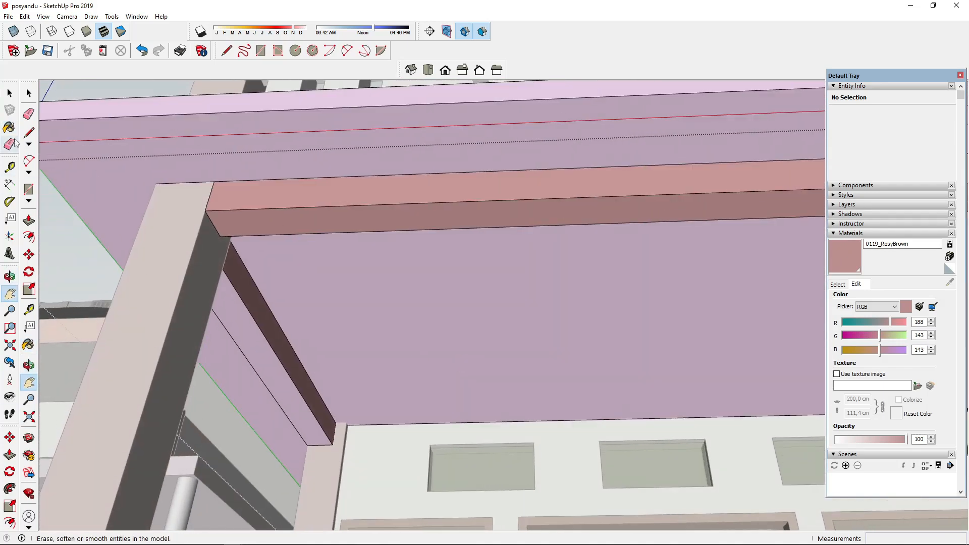
Paint the remaining faces of the side beams under the entrance canopy with 0119_RosyBrown
left_click(235, 297)
middle_click_drag(238, 295, 469, 333)
left_click(422, 217)
middle_click_drag(394, 251, 199, 282)
scroll(214, 288, "down", 3)
key("space")
left_click(225, 288)
scroll(226, 289, "down", 2)
middle_click_drag(416, 295, 389, 335)
scroll(388, 333, "down", 1)
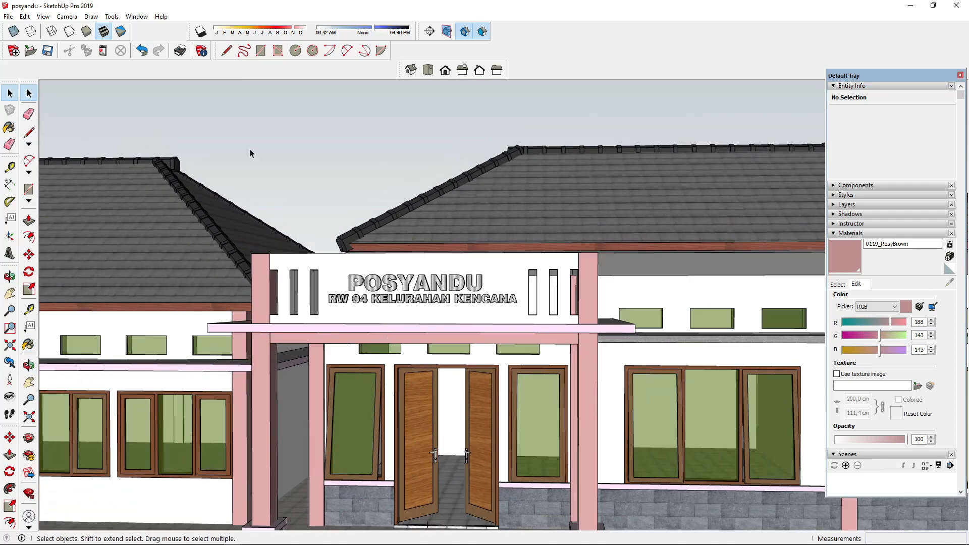
scroll(620, 295, "down", 3)
middle_click_drag(620, 295, 560, 318)
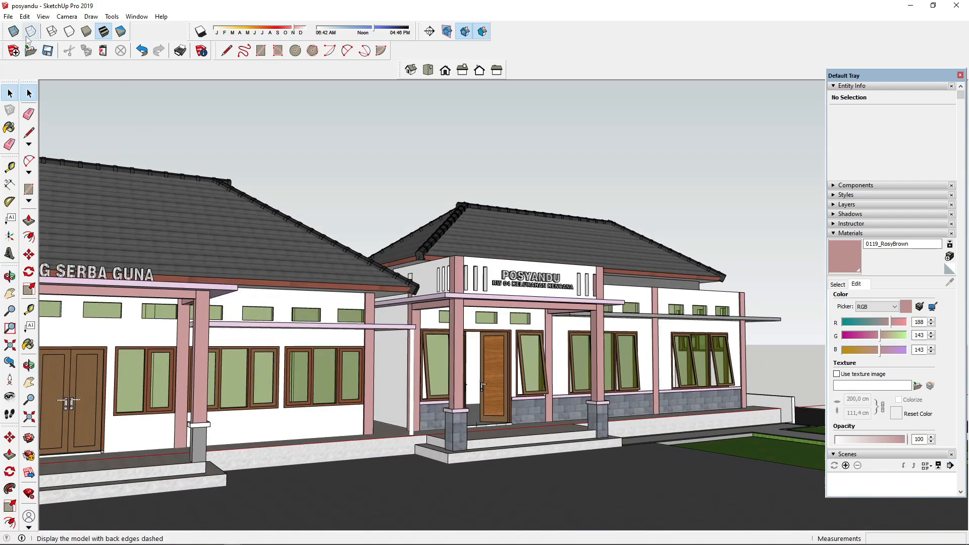
Save the model as posyandu in SketchUp Version 2016 format in the RW04 folder, replacing the existing file
left_click(9, 16)
left_click(30, 79)
left_click(143, 371)
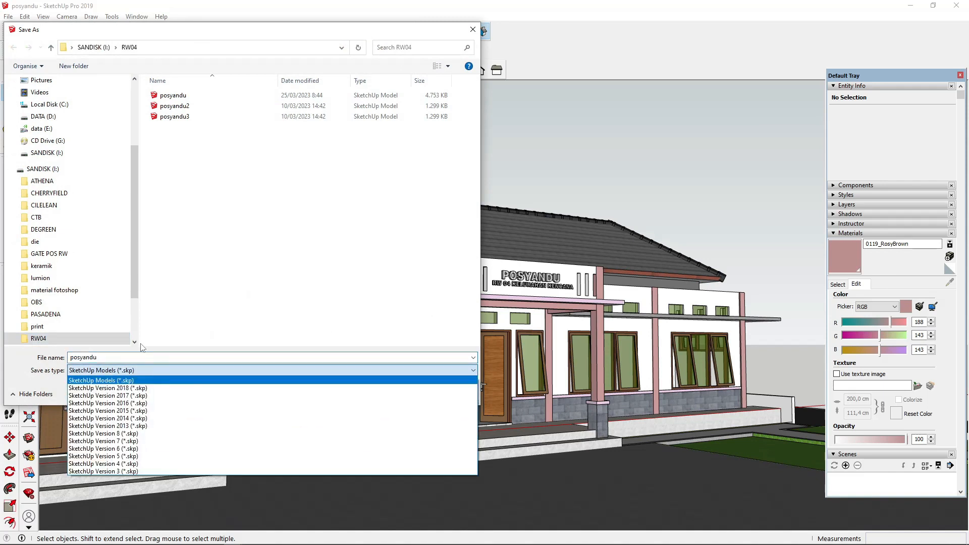
left_click(132, 403)
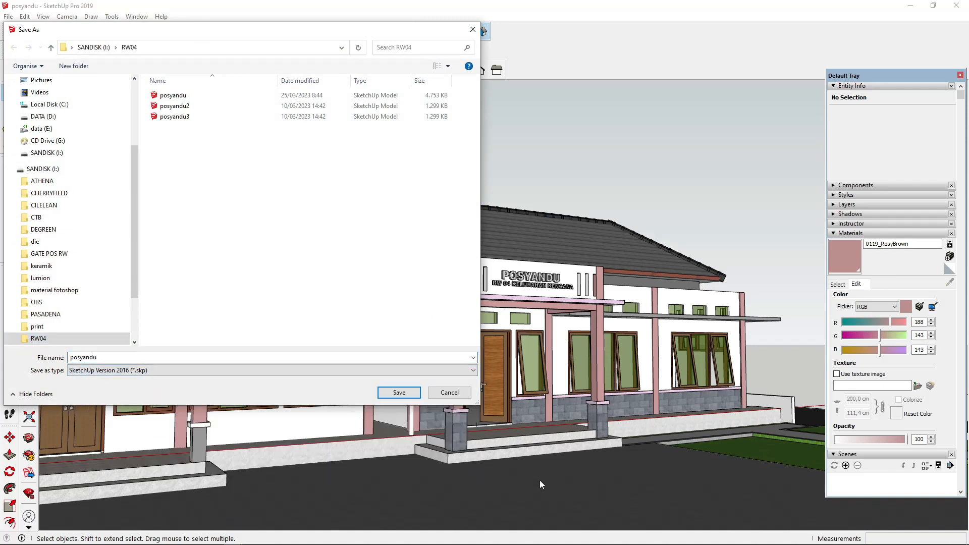
left_click(399, 393)
left_click(508, 278)
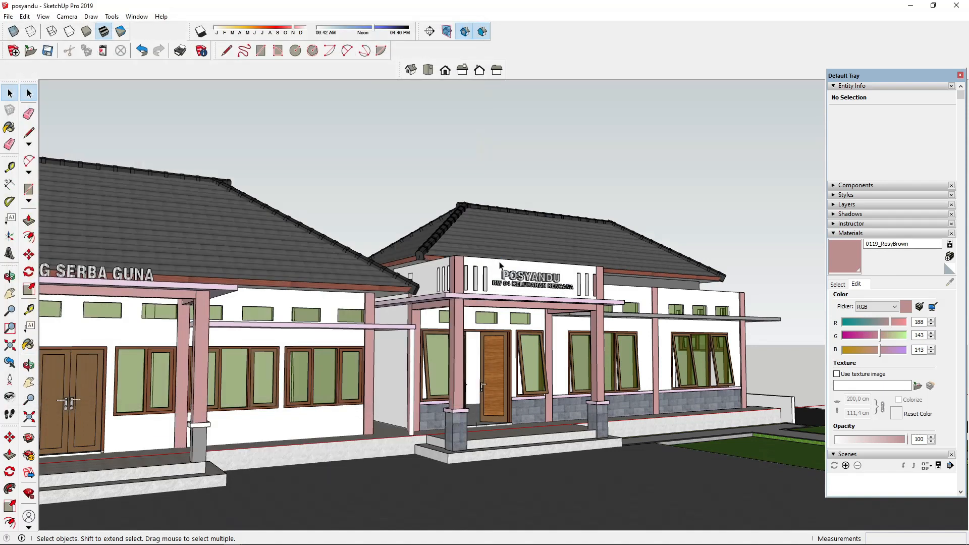
Examine the entrance, both building blocks and the surrounding site from several angles
middle_click_drag(404, 266, 285, 255)
scroll(386, 293, "up", 3)
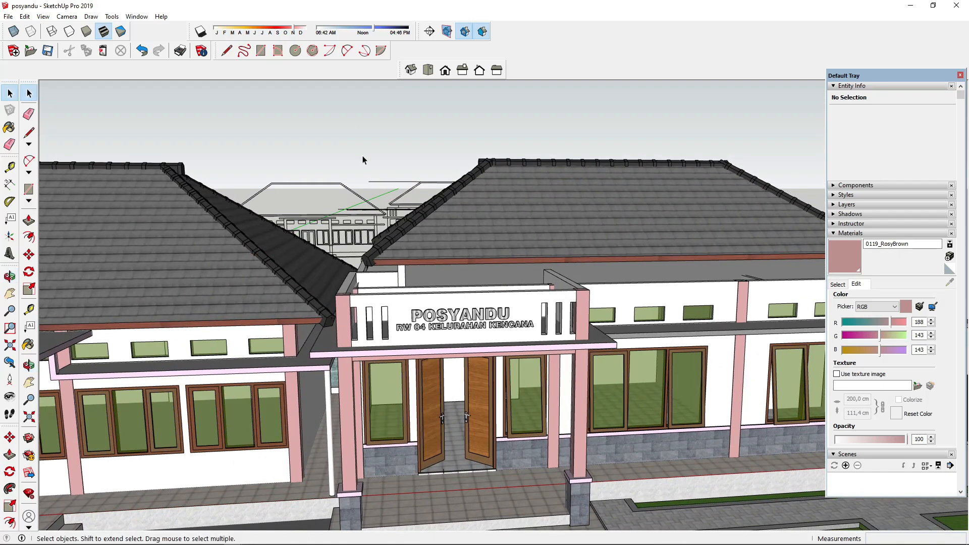
scroll(300, 157, "down", 5)
middle_click_drag(303, 161, 537, 266)
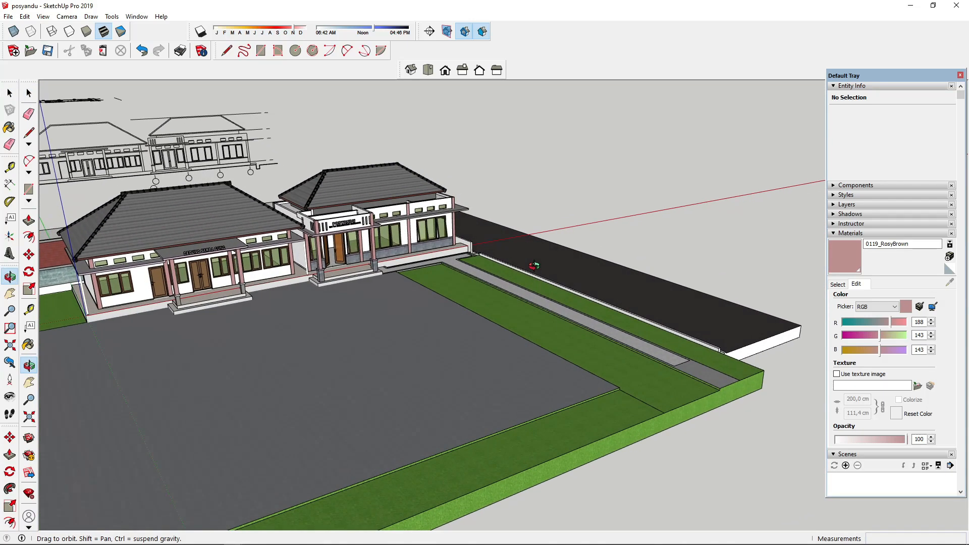
scroll(177, 242, "up", 3)
middle_click_drag(177, 242, 296, 244)
scroll(309, 235, "down", 4)
middle_click_drag(427, 324, 436, 281)
scroll(435, 282, "up", 2)
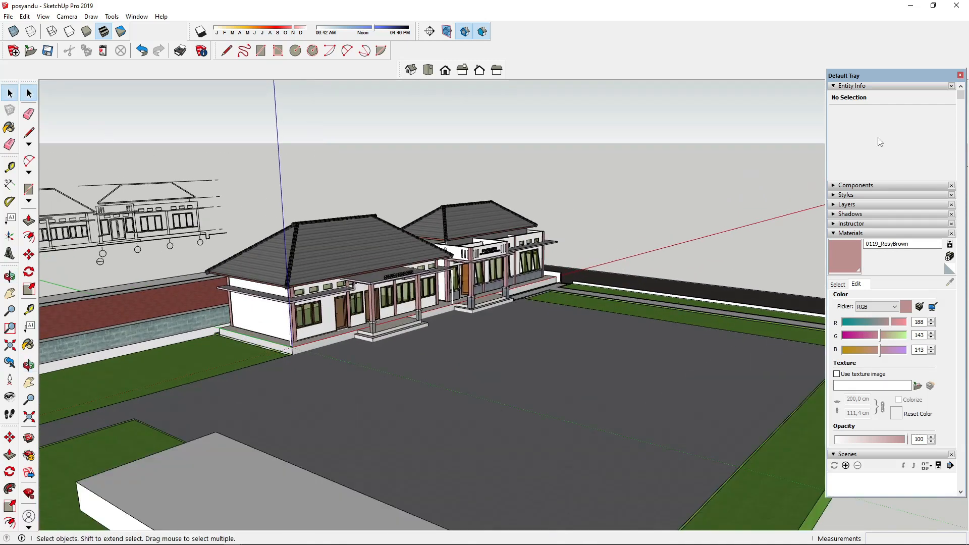
Launch Lumion Pro 9.0 and start a new scene from the flat daytime grassland with a blue cloudy sky
left_click(912, 6)
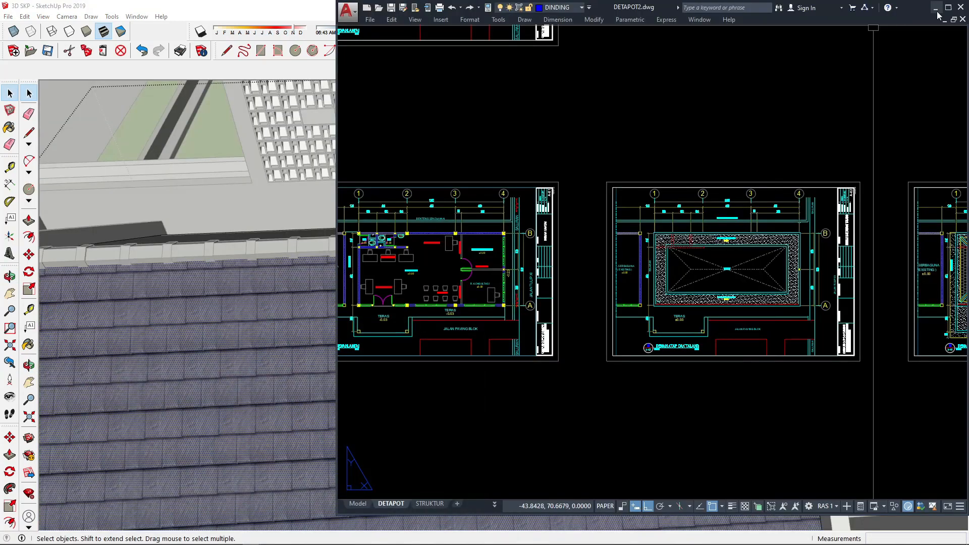
left_click(937, 7)
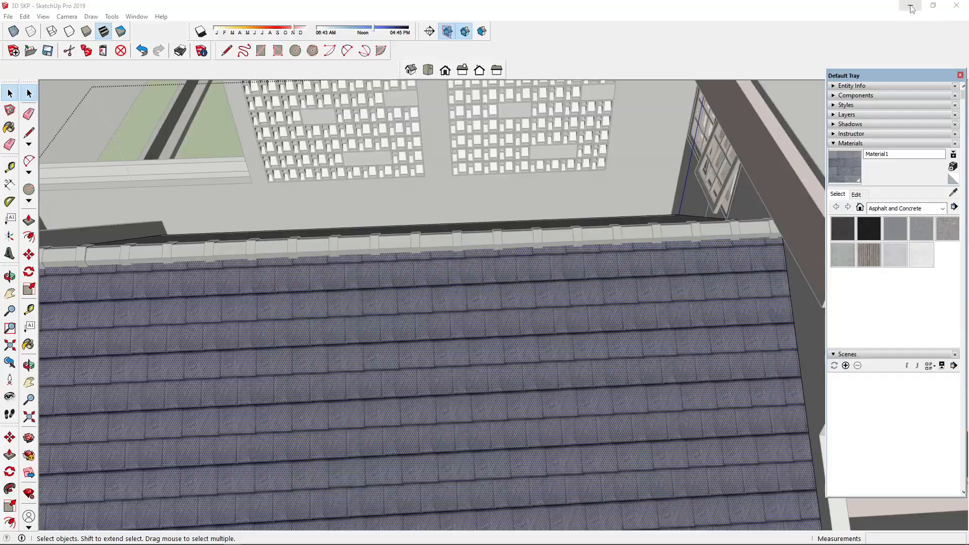
left_click(912, 7)
mouse_move(233, 538)
left_click(288, 502)
left_click(959, 5)
left_click(483, 299)
double_click(63, 323)
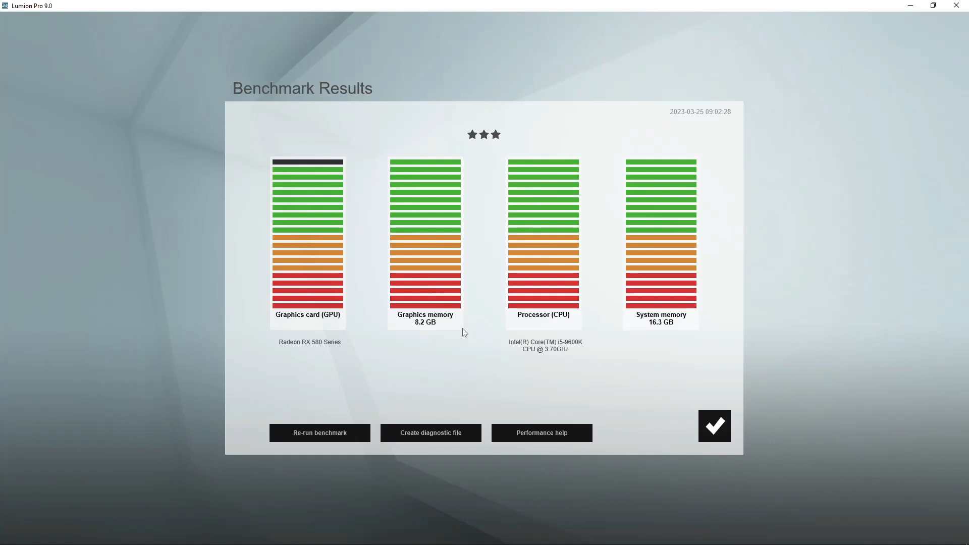
left_click(714, 428)
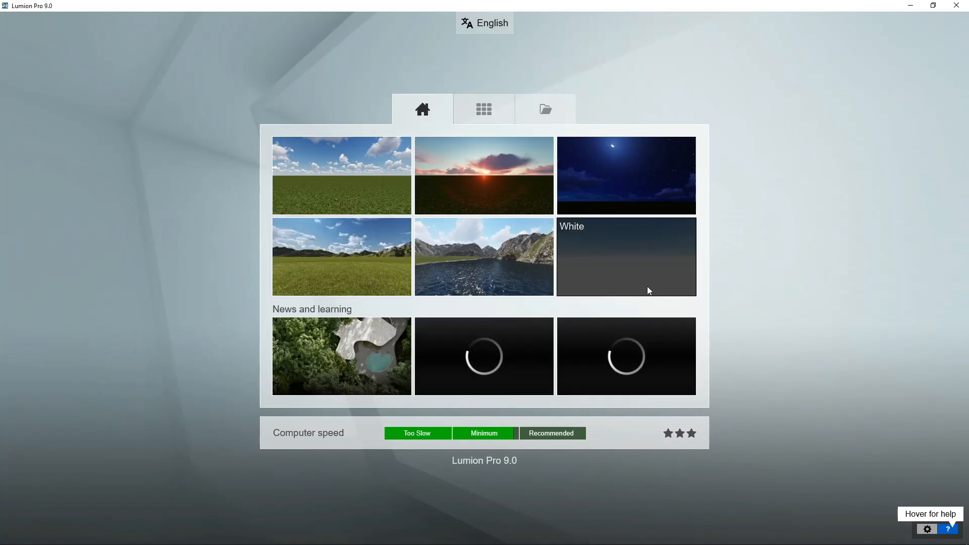
left_click(346, 195)
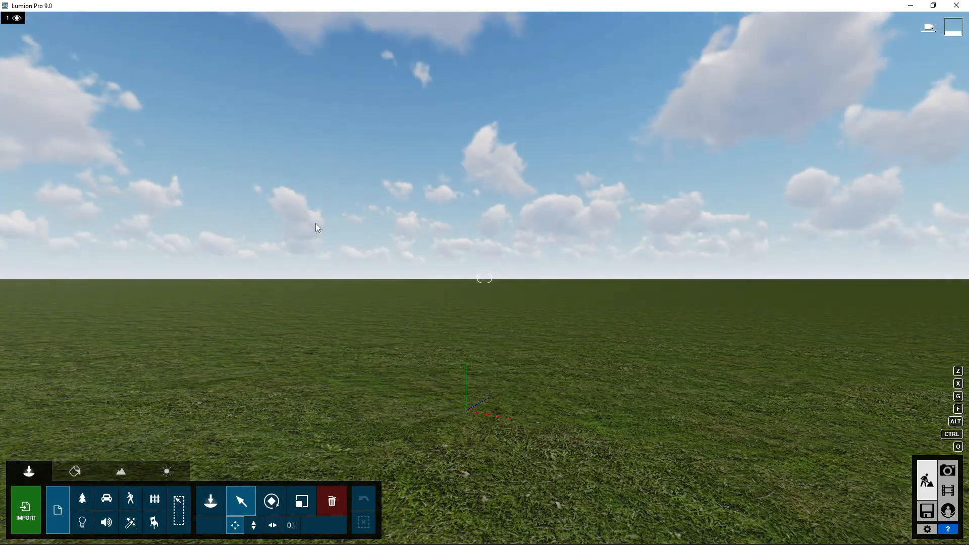
Import the posyandu SketchUp model from the RW04 folder on SANDISK (I:) and place it on the grass
left_click(24, 512)
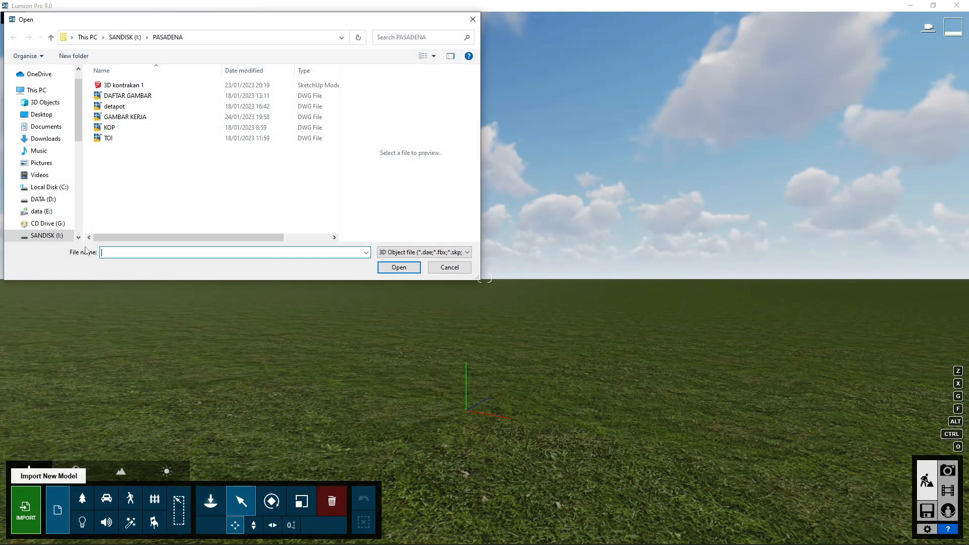
left_click_drag(79, 138, 78, 164)
left_click(45, 200)
left_click(43, 159)
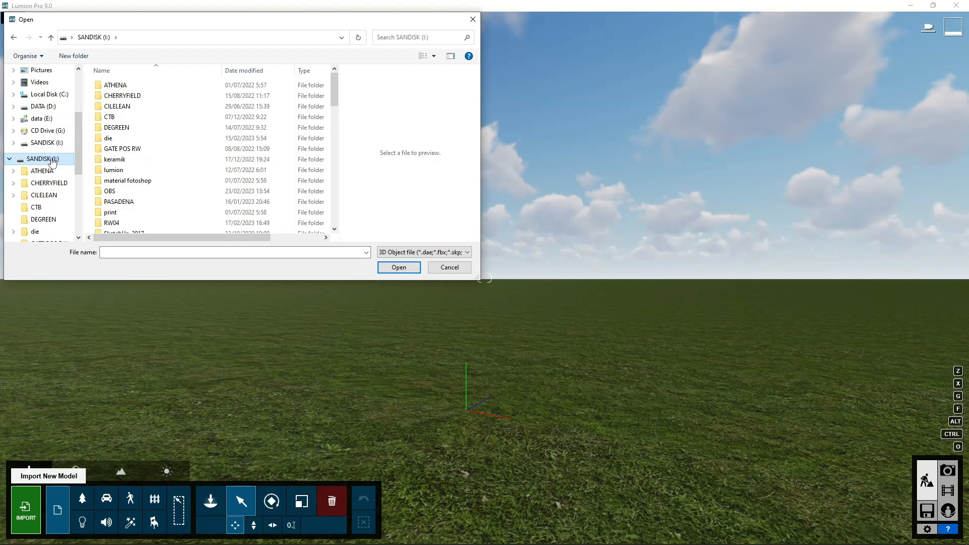
double_click(111, 225)
left_click(128, 121)
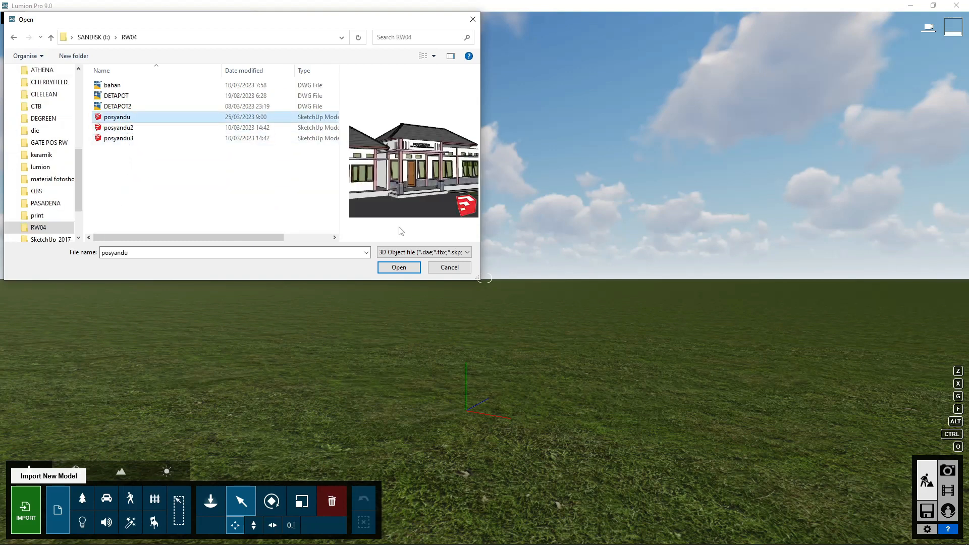
left_click(399, 267)
left_click(630, 378)
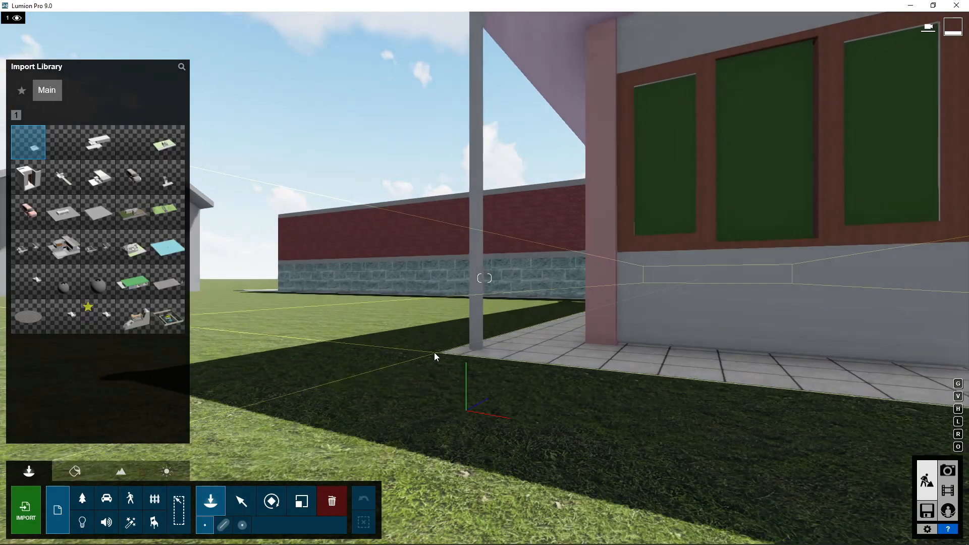
left_click(410, 353)
Raise the placed posyandu model vertically so its ground surfaces sit above the grass terrain
scroll(489, 344, "down", 3)
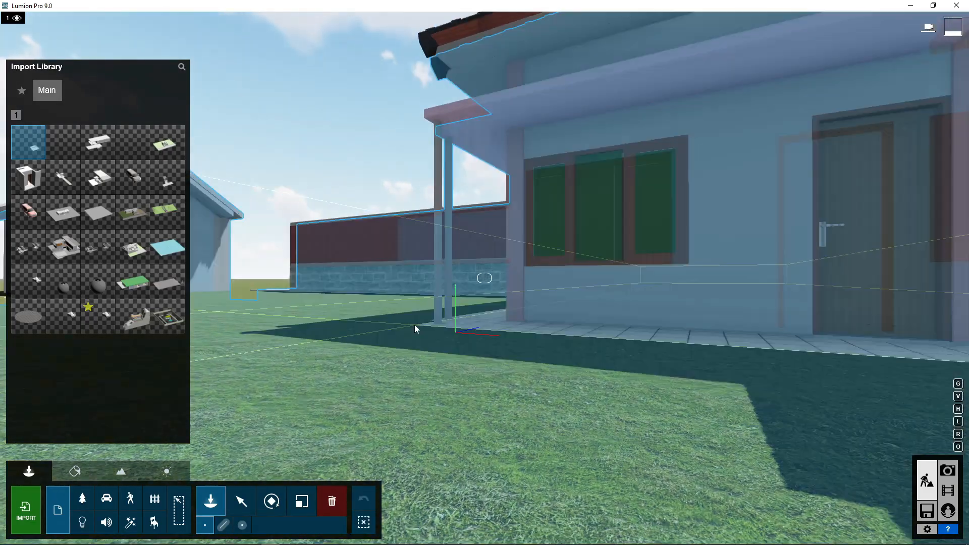
scroll(415, 330, "down", 5)
right_click_drag(492, 317, 456, 240)
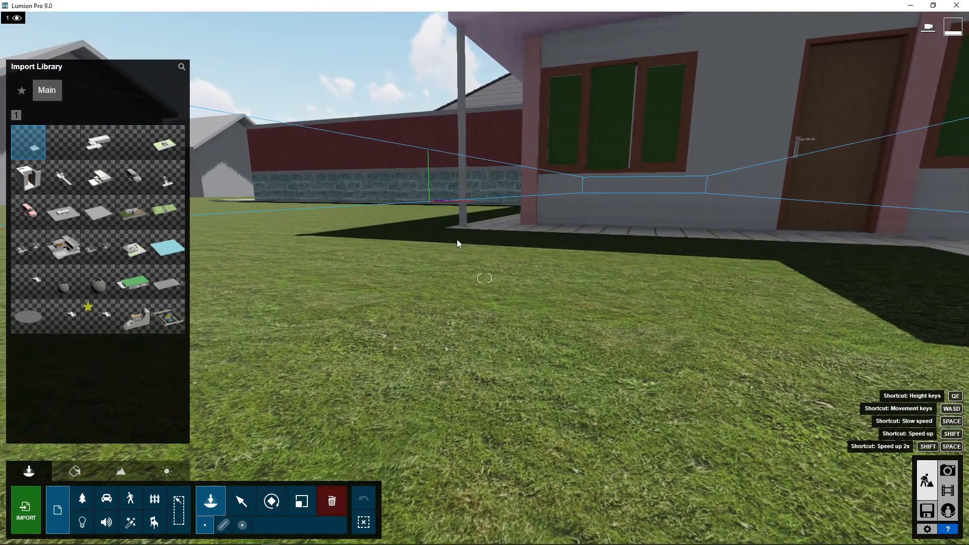
left_click(241, 504)
left_click_drag(419, 193, 419, 173)
right_click_drag(419, 173, 186, 114)
key("q")
key("d")
key("d")
right_click_drag(96, 45, 377, 363)
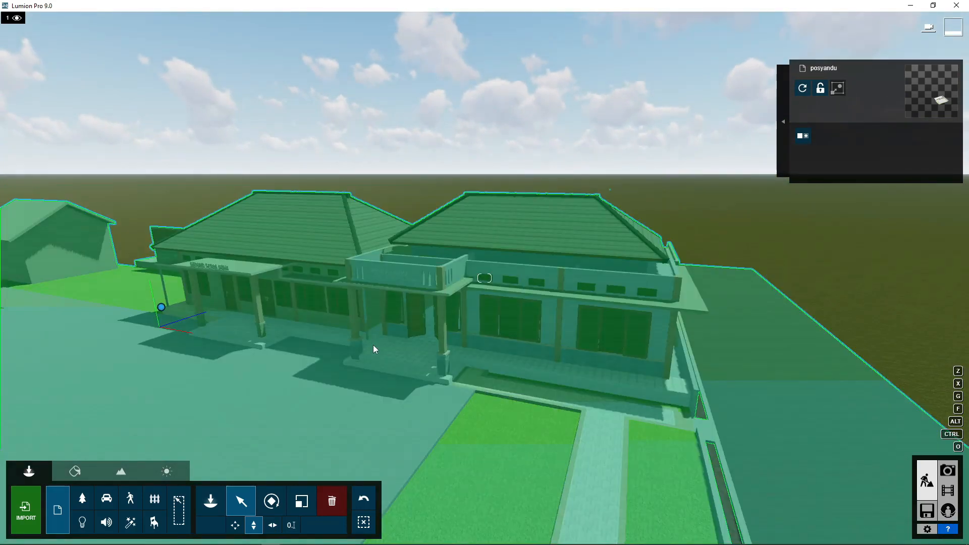
Adjust the sun brightness, raise the sun to its highest position and turn its direction to the east
left_click(174, 477)
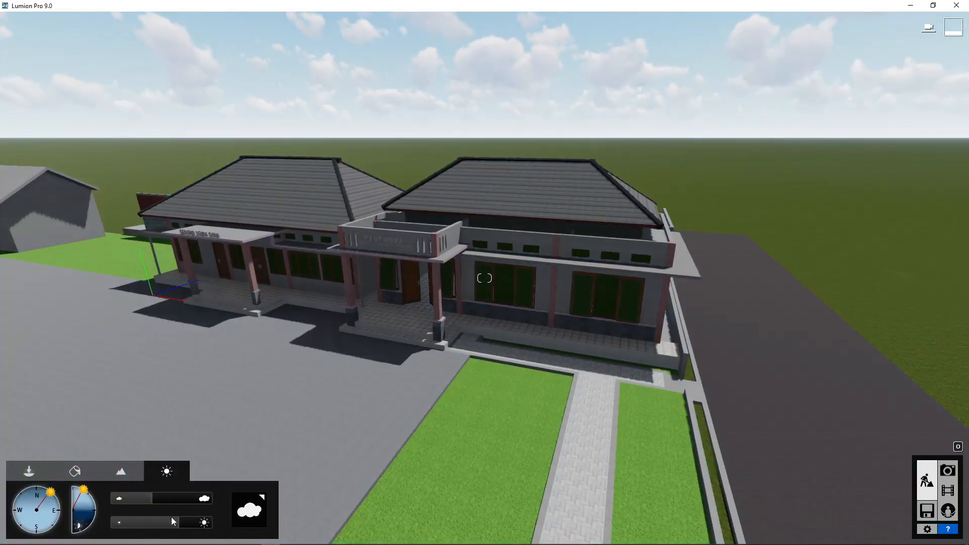
left_click_drag(155, 526, 142, 505)
left_click_drag(81, 491, 73, 487)
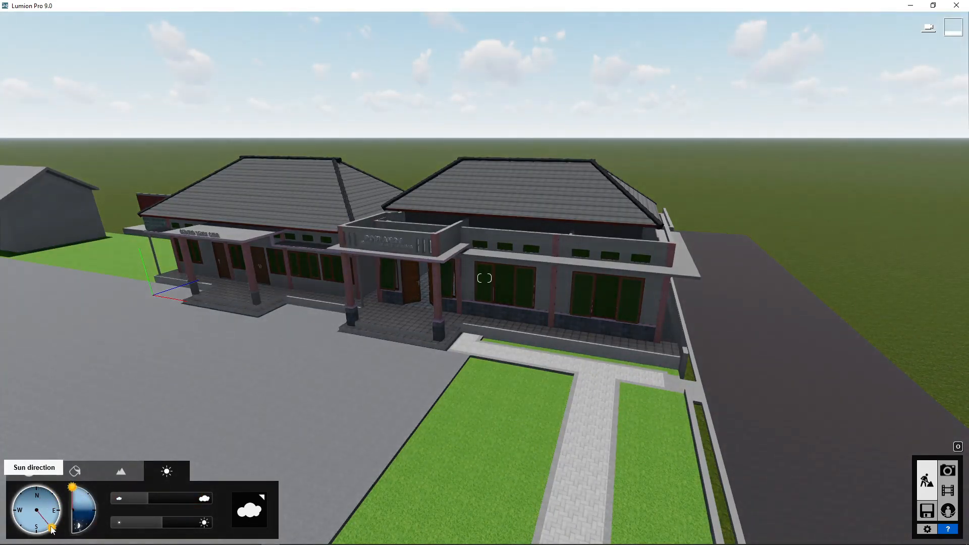
mouse_move(74, 494)
left_mouse_down()
mouse_move(86, 490)
mouse_move(55, 487)
left_mouse_up()
Give the green window glass a Standard material with gloss and reflectivity about 1.8 and transparency about 0.8
key("w")
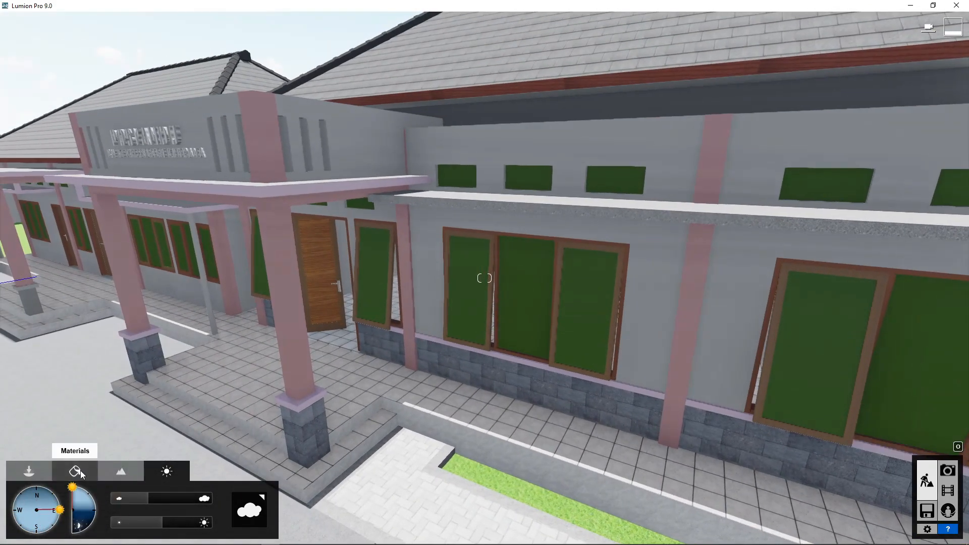
left_click(75, 471)
left_click(528, 297)
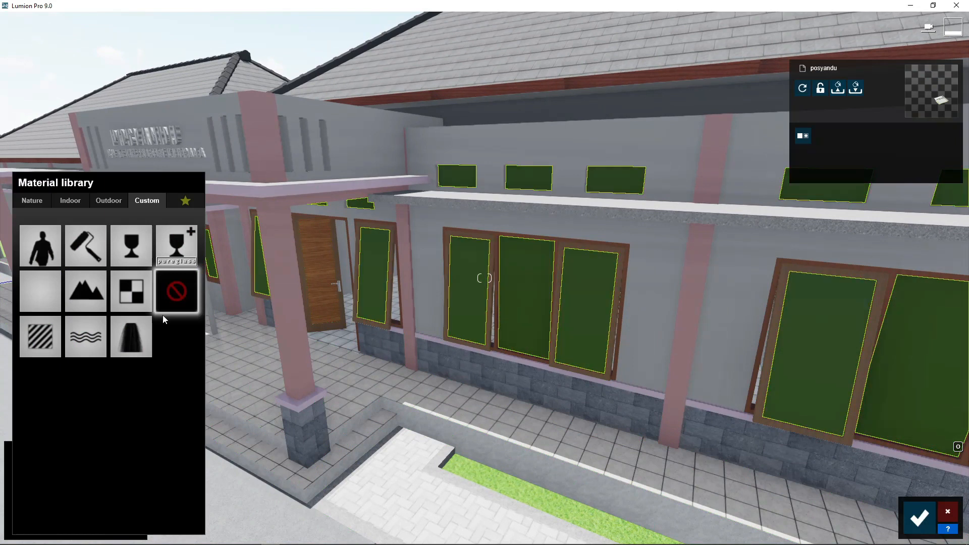
left_click(47, 337)
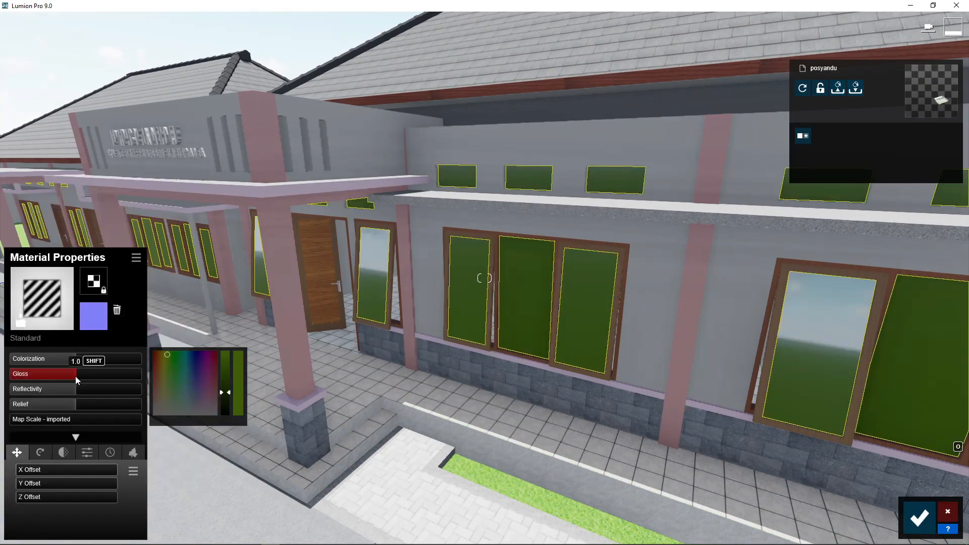
left_click_drag(74, 390, 130, 383)
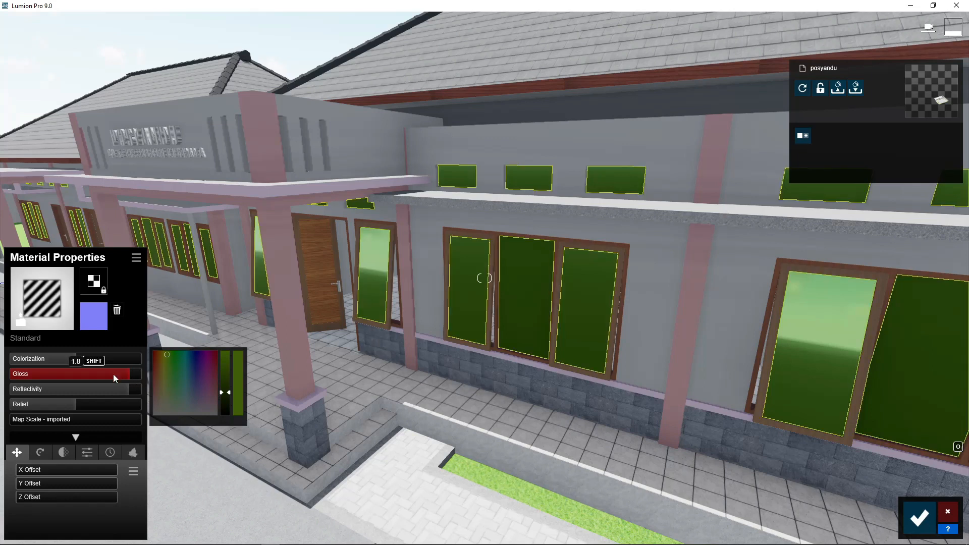
left_click(64, 453)
left_click(14, 483)
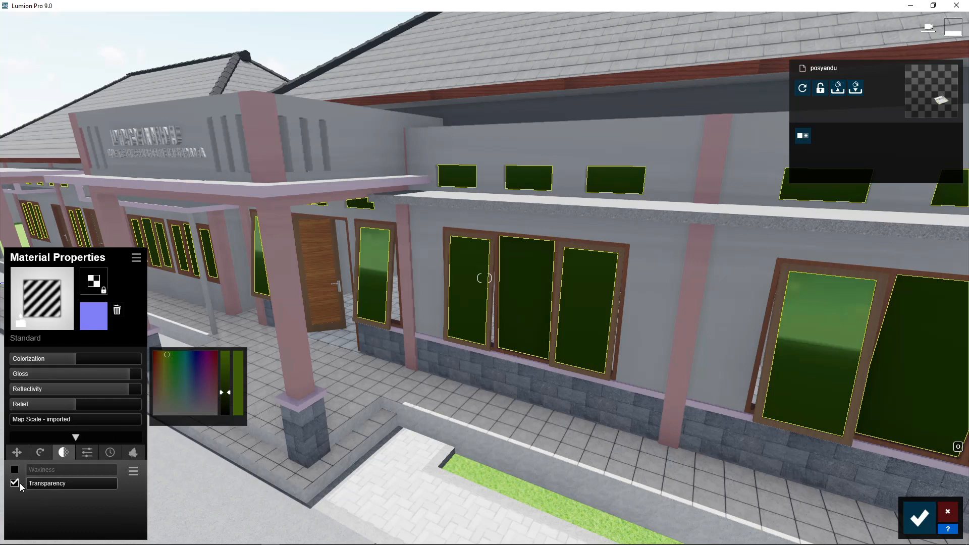
left_click_drag(33, 484, 77, 483)
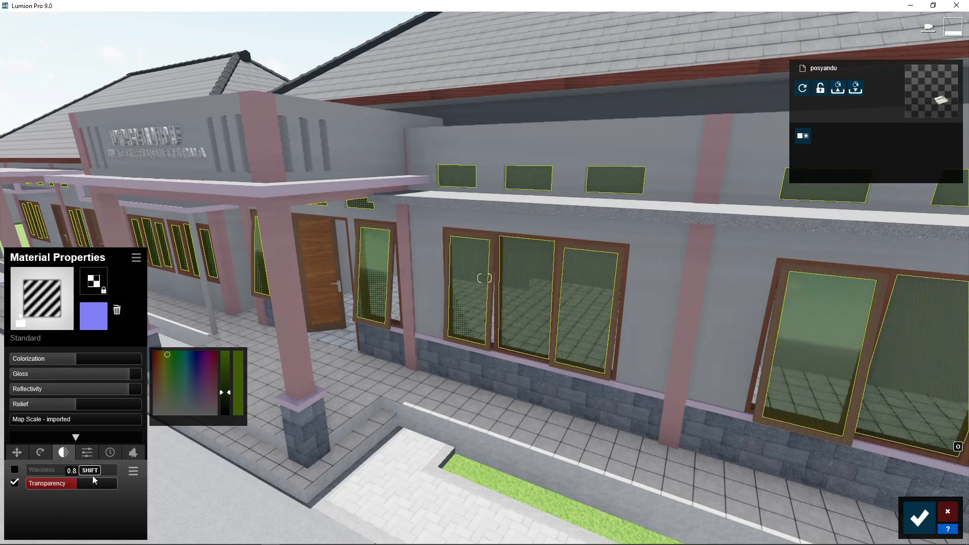
left_click(916, 525)
Give the dark stone cladding on the wall and column bases a Standard material with near-minimum gloss and reflectivity
left_click(435, 373)
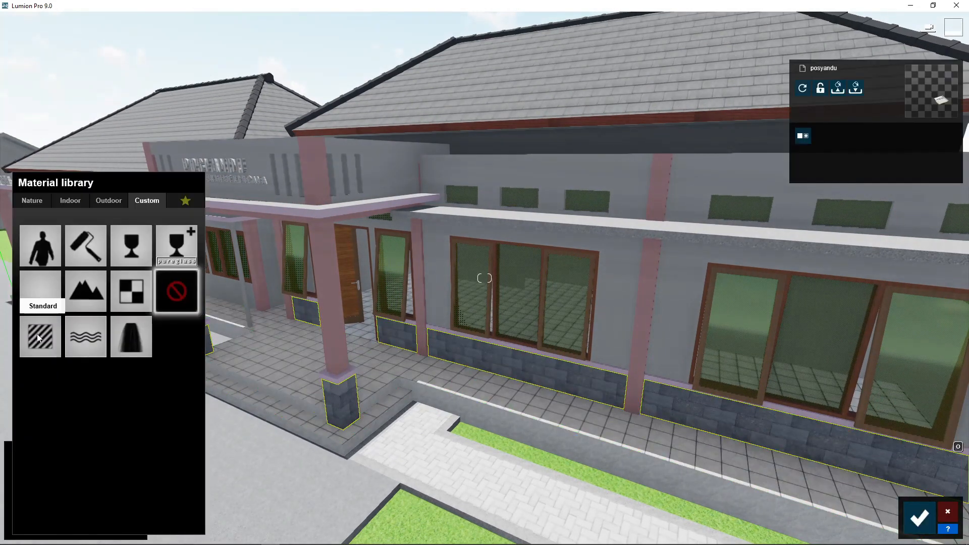
left_click(41, 277)
left_click_drag(71, 376, 17, 392)
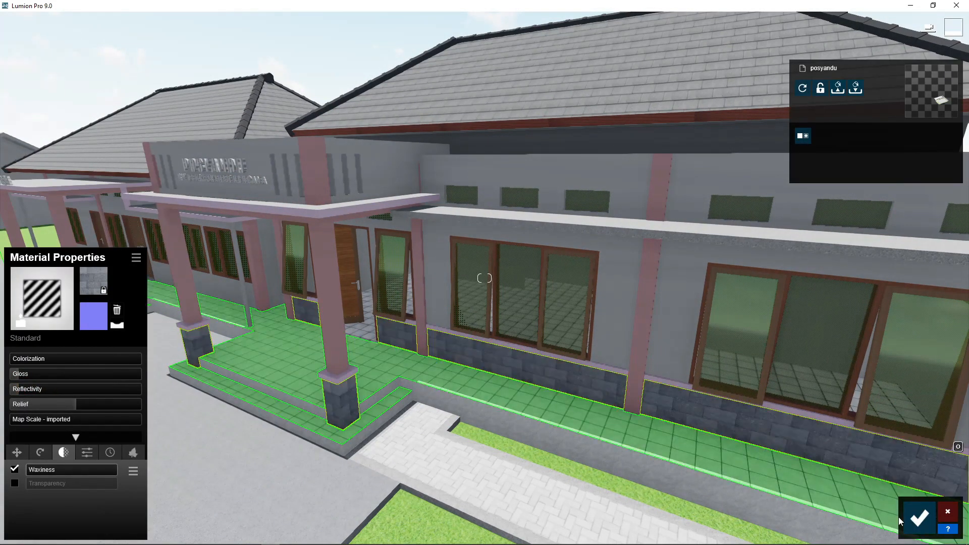
left_click(918, 523)
Give the terrace floor tiles a Standard material with nearly maximum reflectivity and slightly reduced gloss
left_click(323, 372)
left_click(50, 334)
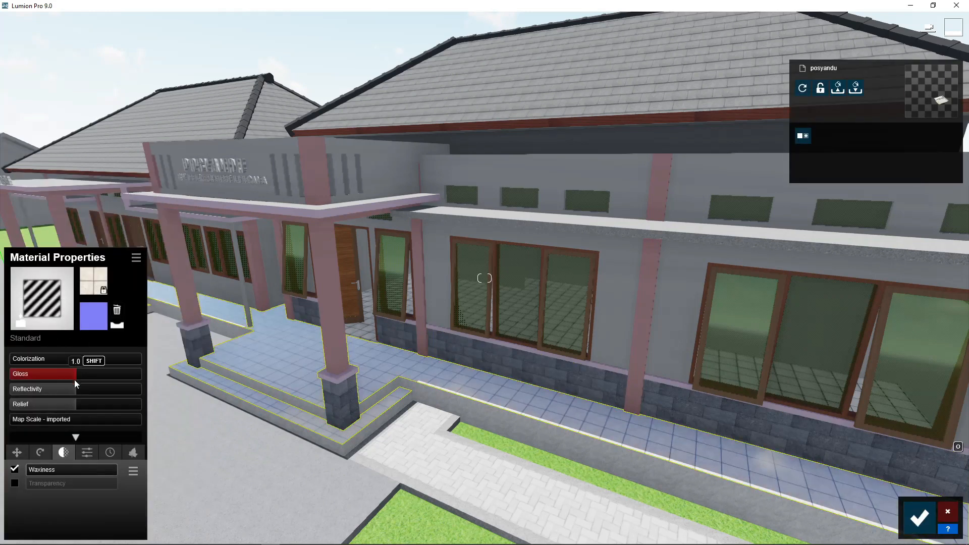
left_click_drag(74, 387, 133, 395)
left_click_drag(75, 374, 67, 373)
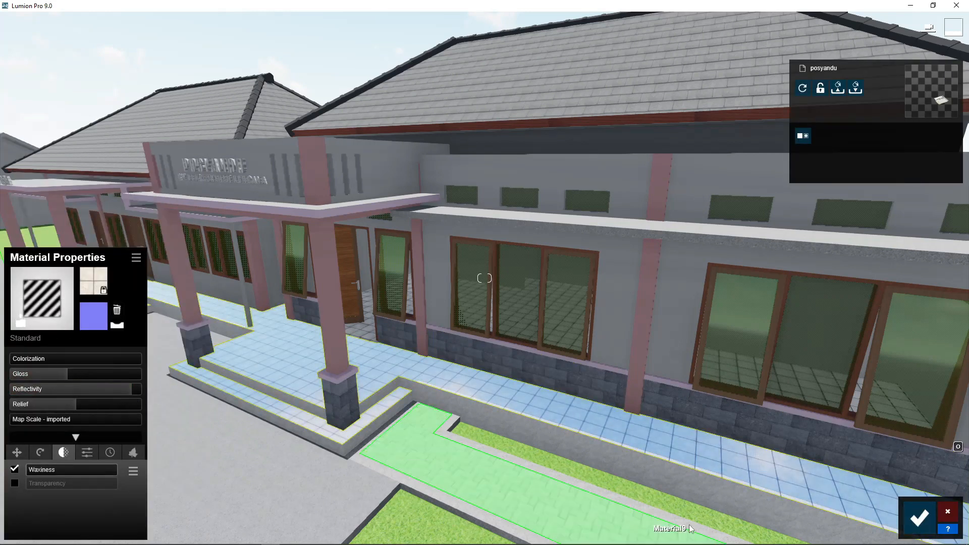
left_click(918, 523)
Give the light paving of the walkway a Standard material with near-minimum gloss and reflectivity
left_click(444, 426)
left_click(37, 334)
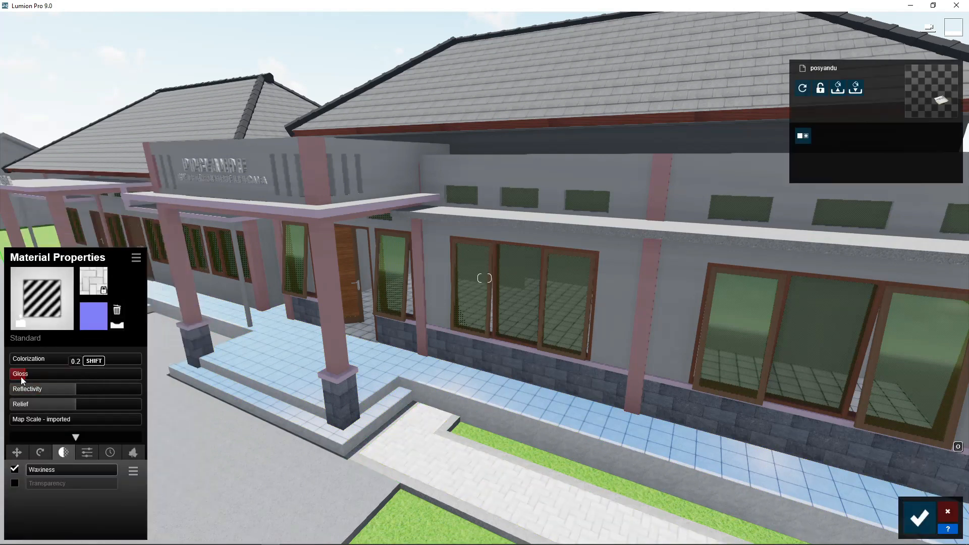
left_click(36, 390)
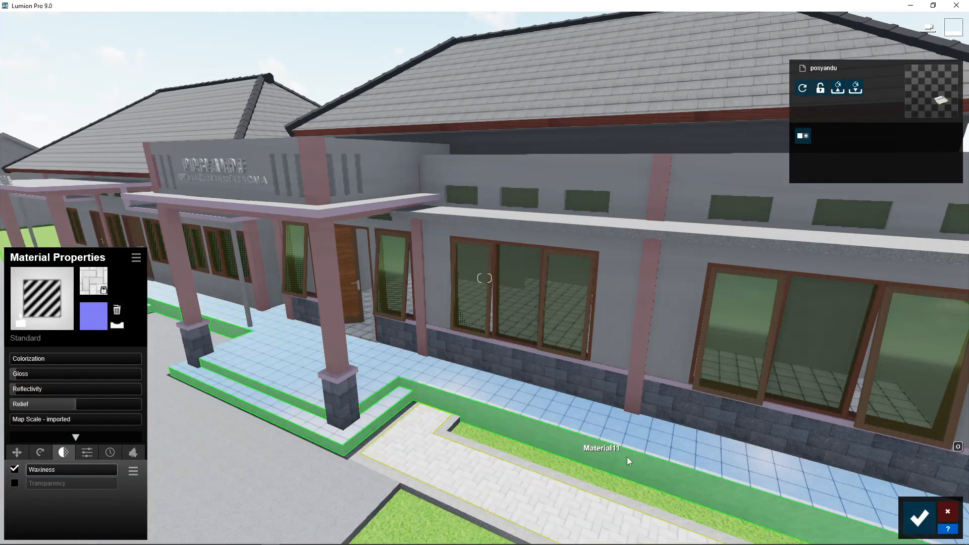
left_click(918, 520)
Give the concrete terrace sides and steps a Standard material with near-minimum gloss and reflectivity and about 0.7 weathering
left_click(520, 427)
left_click(40, 336)
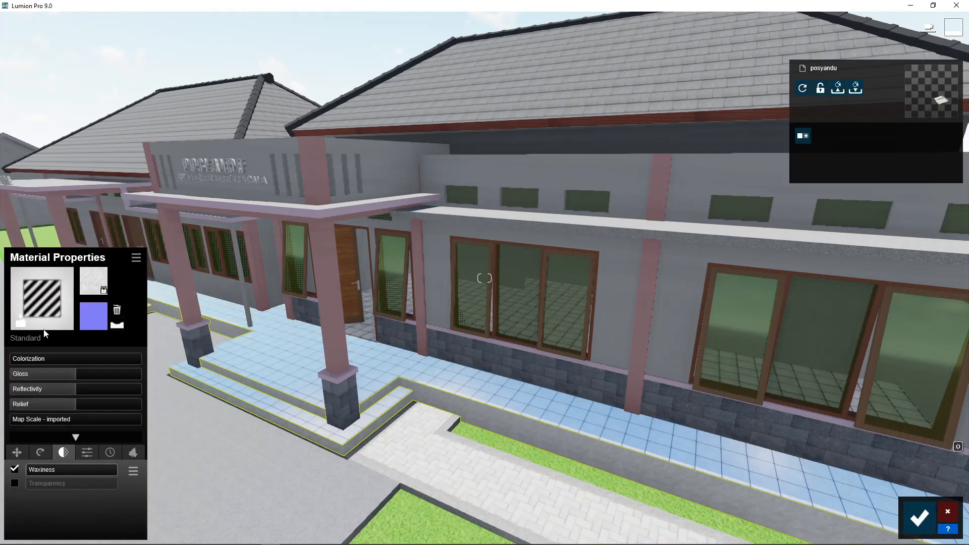
left_click_drag(62, 376, 19, 390)
left_click(110, 452)
left_click_drag(20, 474, 113, 481)
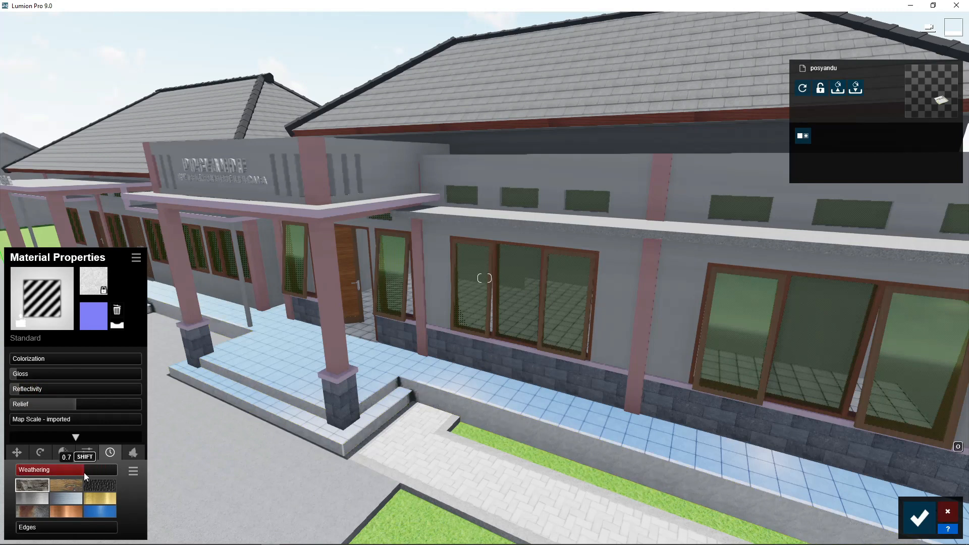
left_click_drag(84, 472, 98, 469)
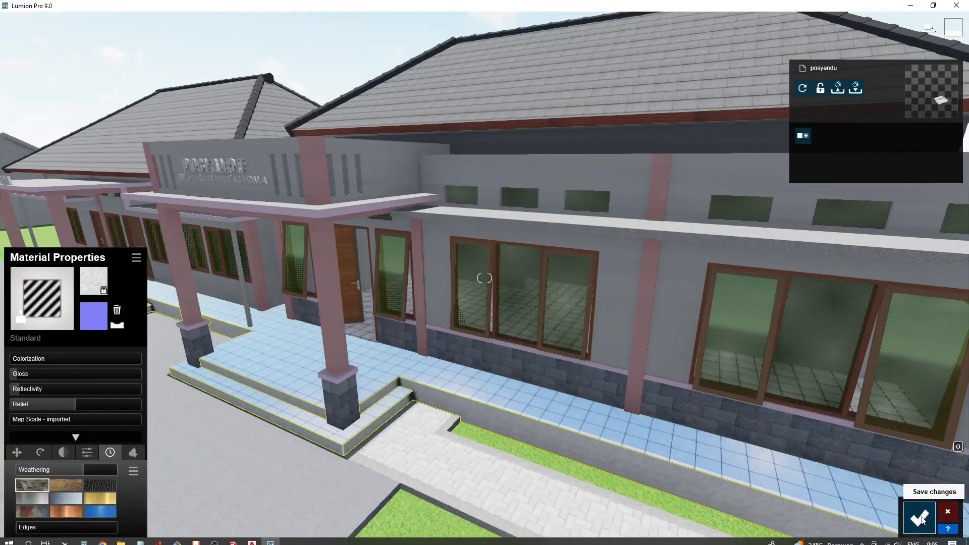
left_click(919, 518)
Give the reddish-brown outer window frames a Standard material and save it
left_click(497, 248)
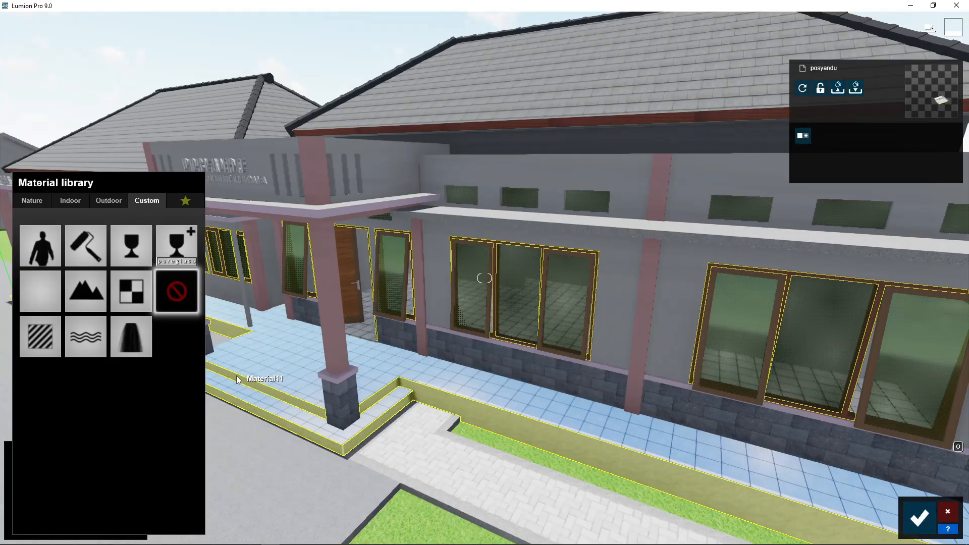
left_click(43, 283)
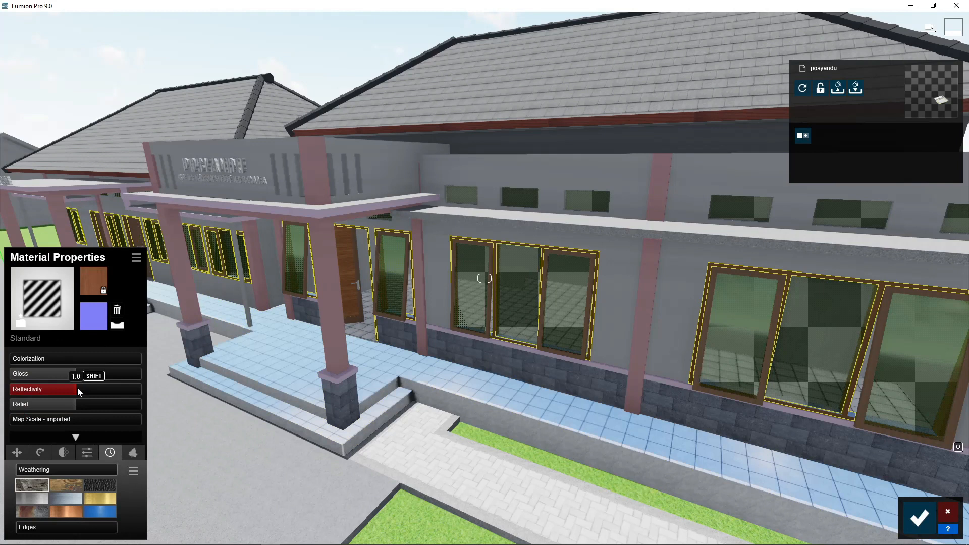
left_click(919, 518)
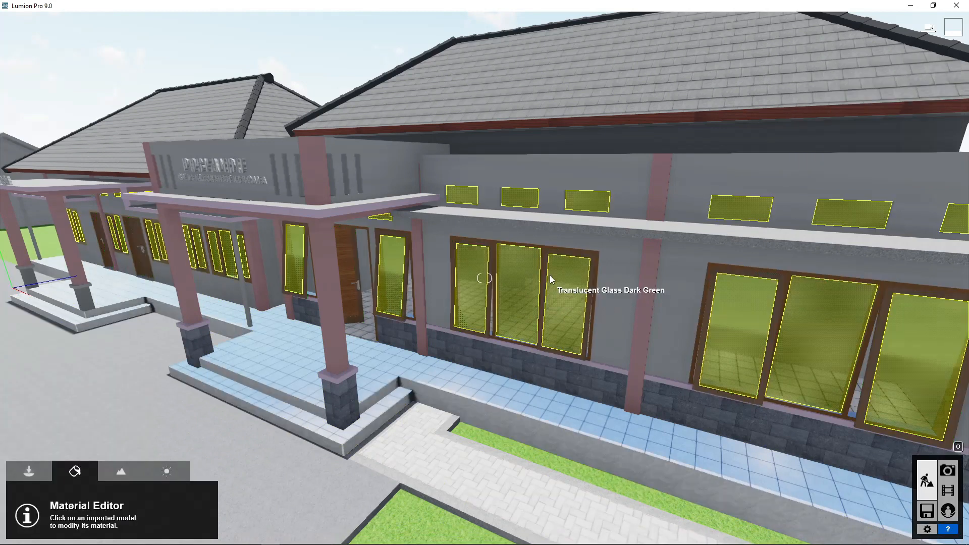
Give the brown wooden window sashes and door frame a Standard material with reduced reflectivity
left_click(550, 259)
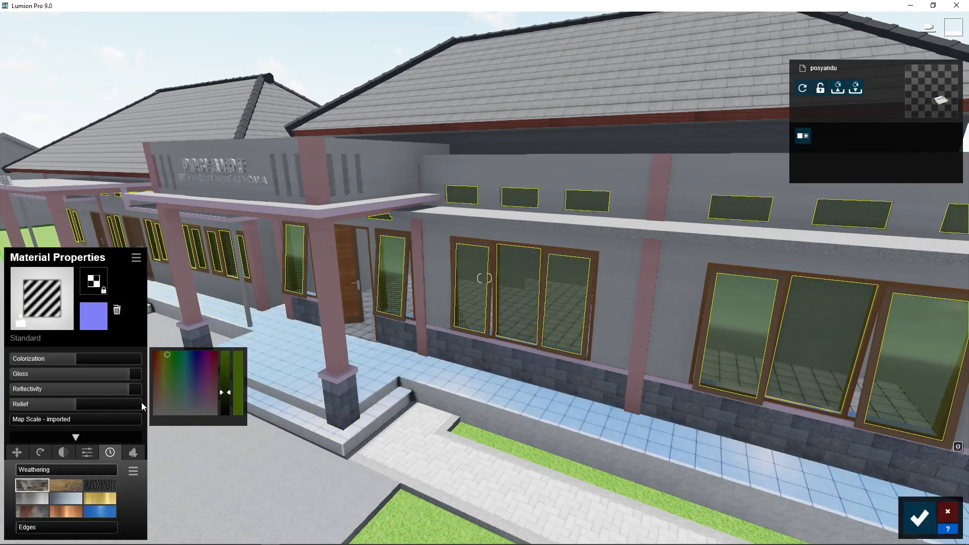
left_click(507, 280)
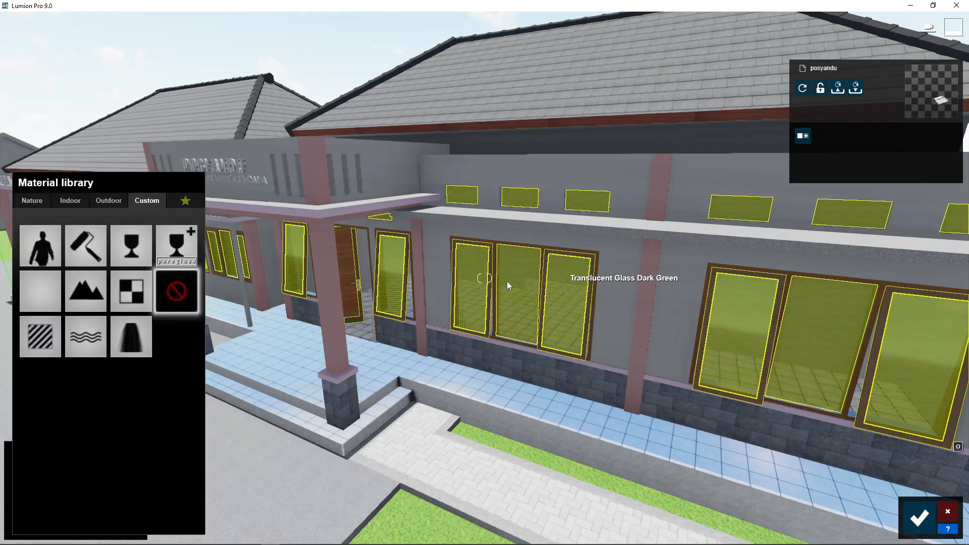
left_click(40, 336)
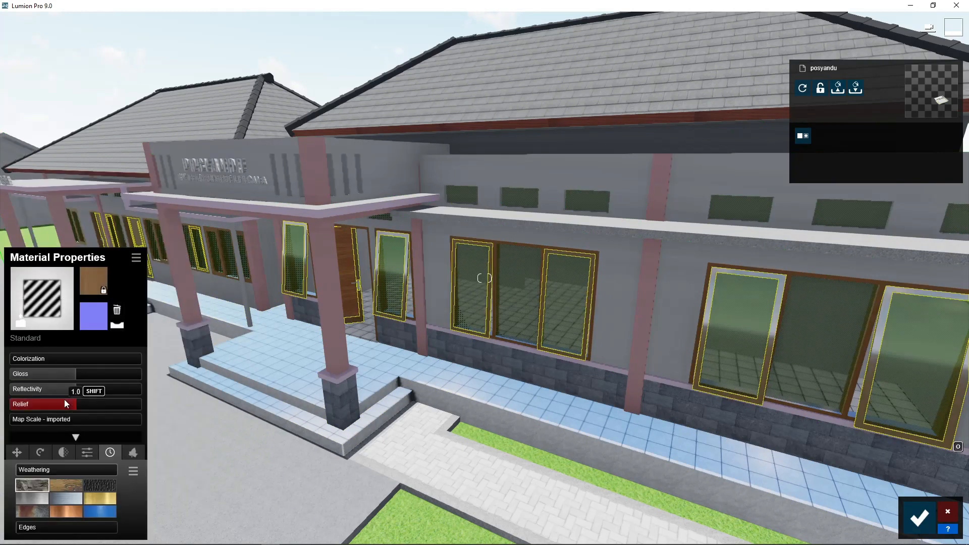
left_click_drag(72, 376, 40, 389)
left_click(920, 518)
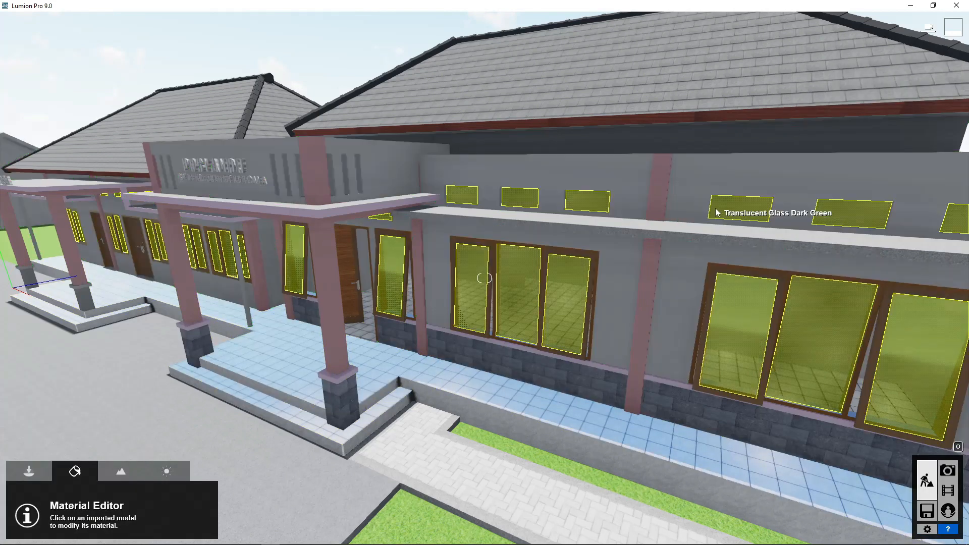
Give the sign lettering on the entrance fascia the indoor Aluminium metal material and adjust its properties
left_click(188, 158)
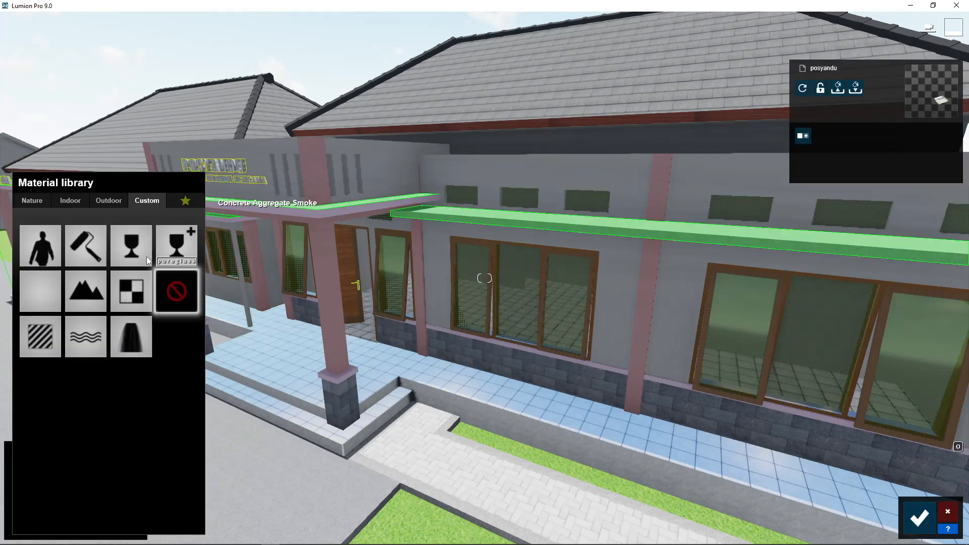
left_click(35, 338)
left_click(50, 292)
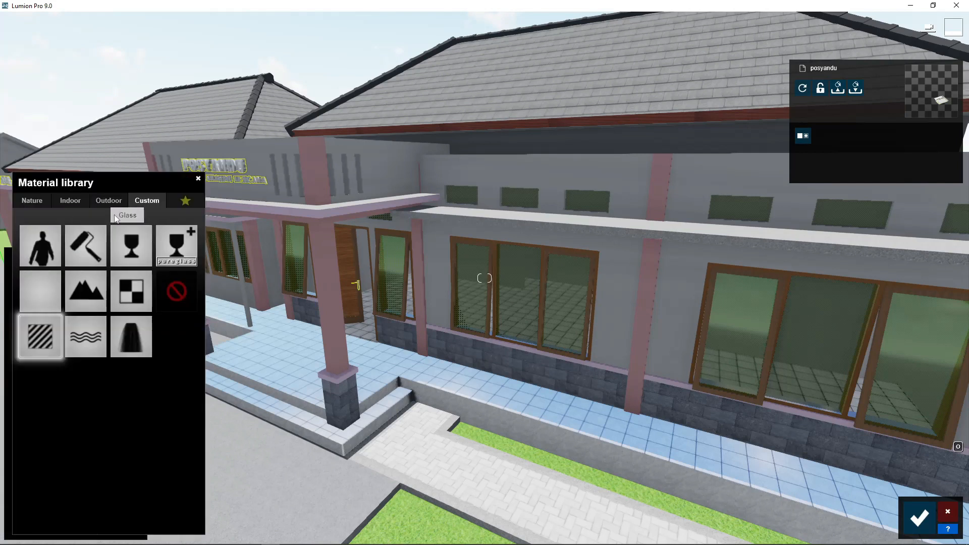
left_click(75, 200)
left_click(143, 230)
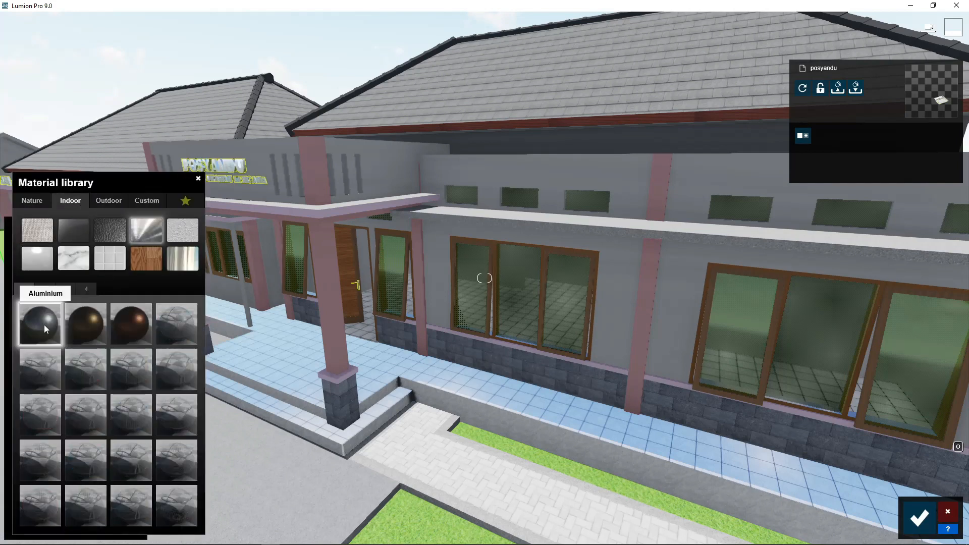
left_click(920, 518)
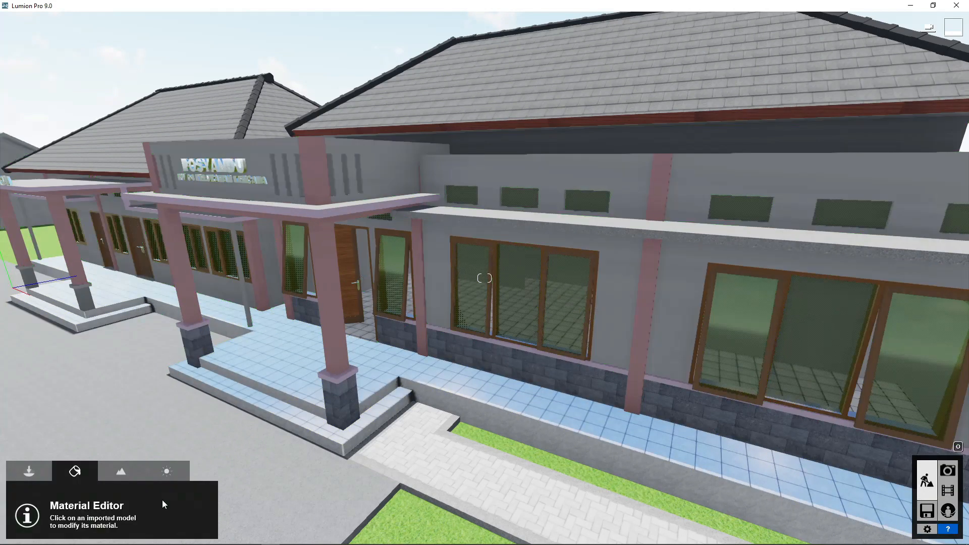
left_click(226, 173)
left_click_drag(115, 374, 137, 374)
left_click(117, 325)
left_click(920, 517)
Give the exterior walls a Standard material and colour them a bright light cream
right_click_drag(207, 360, 285, 325)
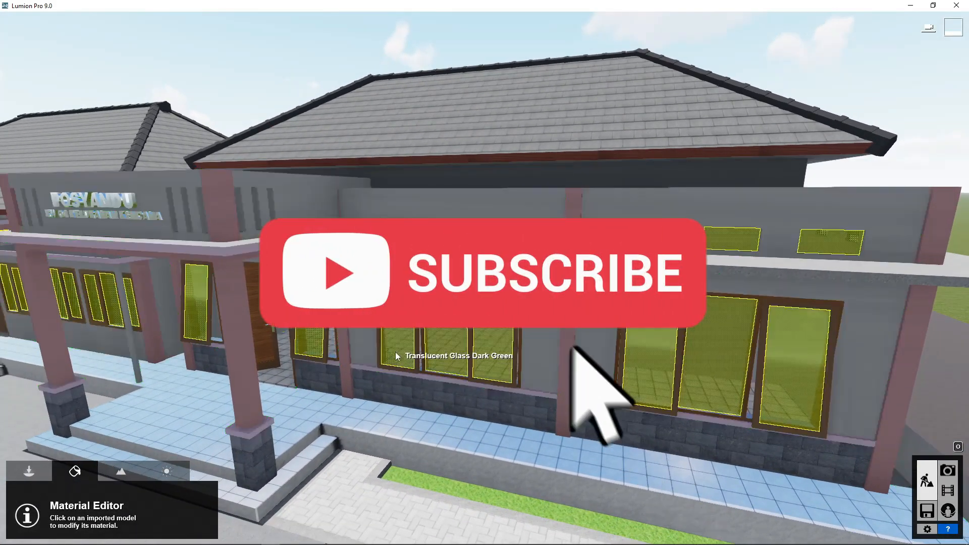
left_click(465, 209)
left_click(40, 338)
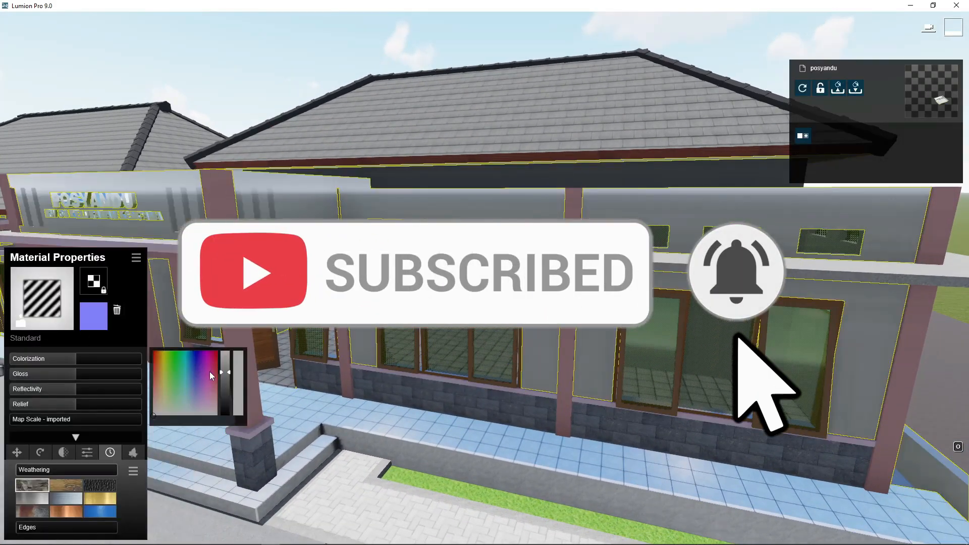
left_click(163, 393)
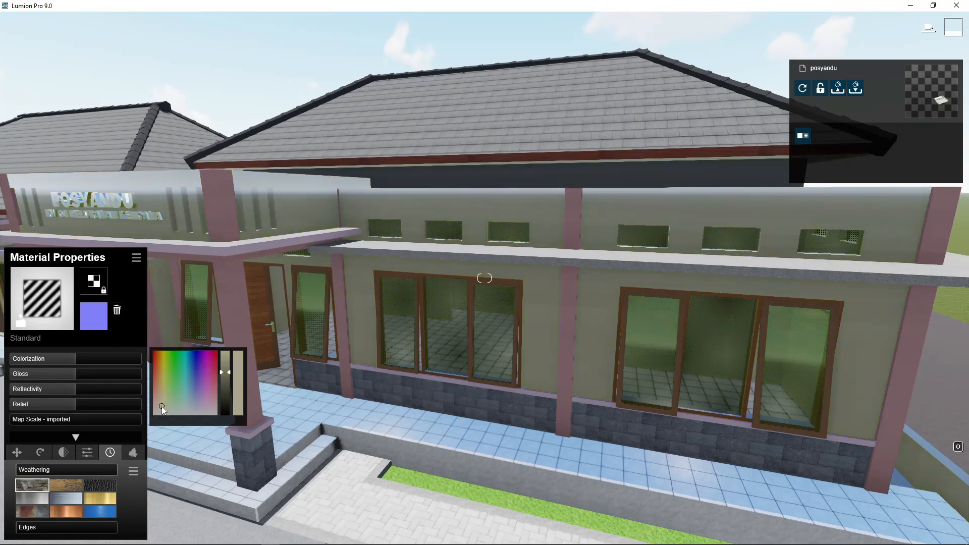
left_click(163, 401)
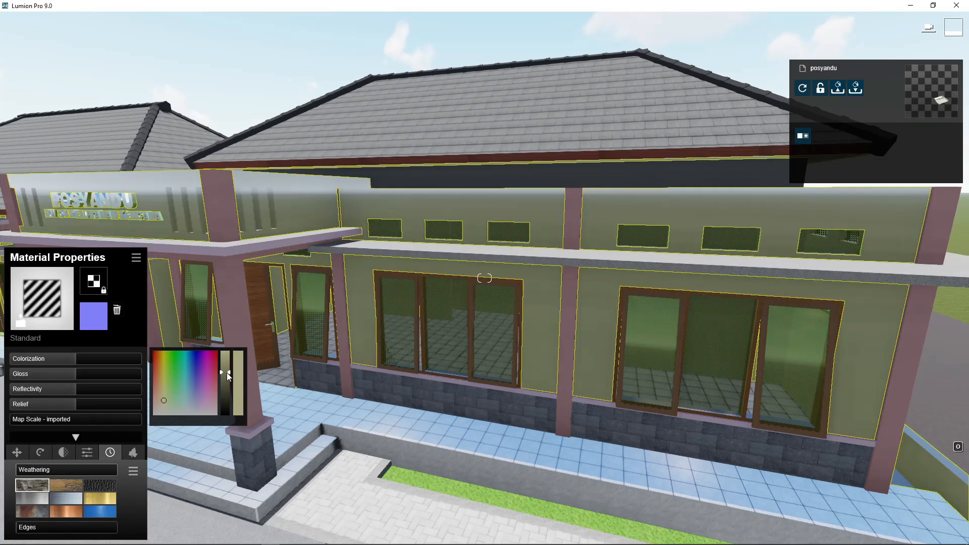
left_click_drag(227, 372, 225, 357)
left_click(163, 396)
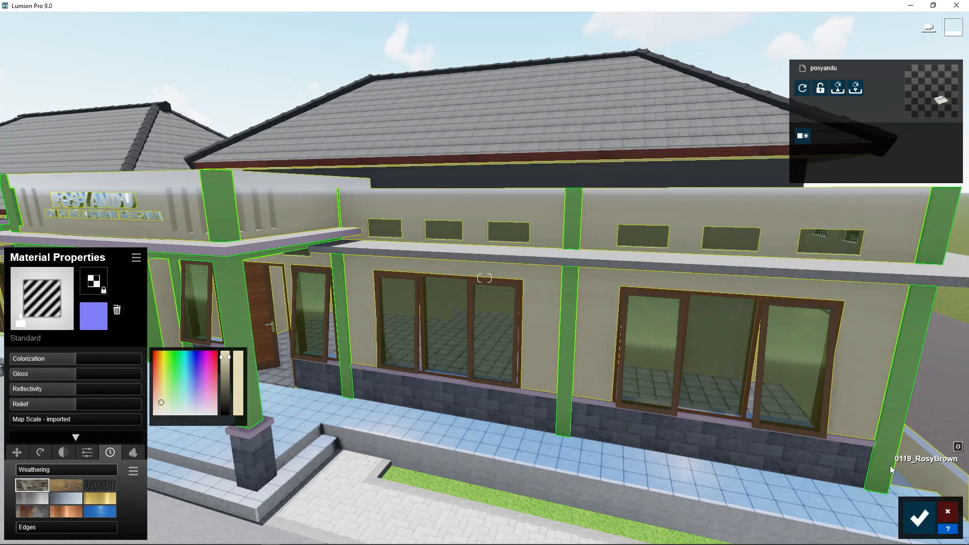
left_click(920, 519)
Darken the roof tiles to near-black with colorization of about 0.7
left_click(475, 190)
left_click(56, 323)
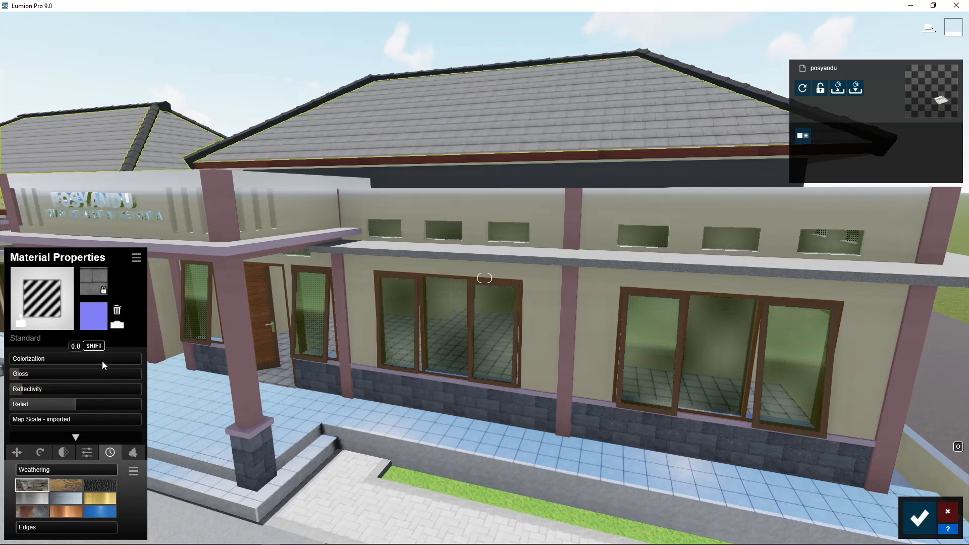
left_click(103, 359)
left_click_drag(233, 372, 230, 403)
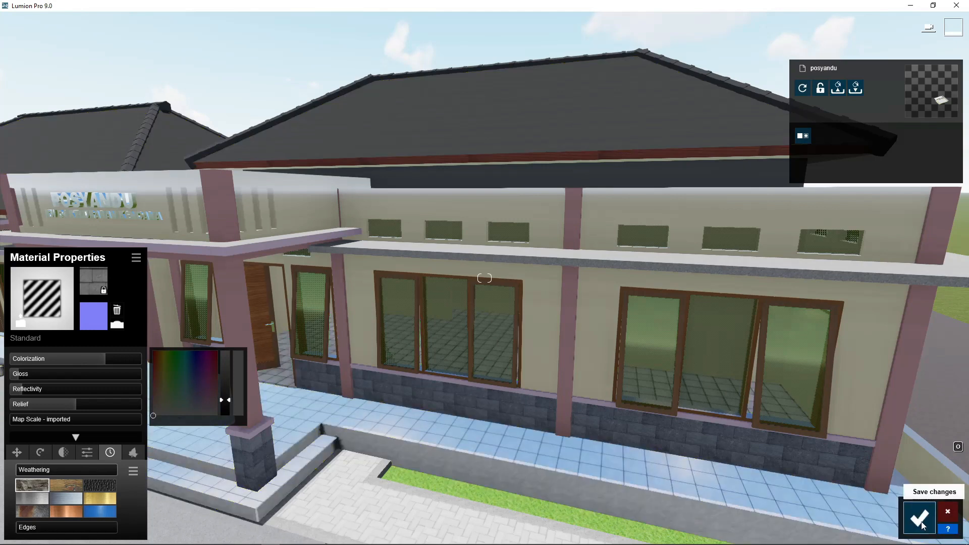
left_click(919, 518)
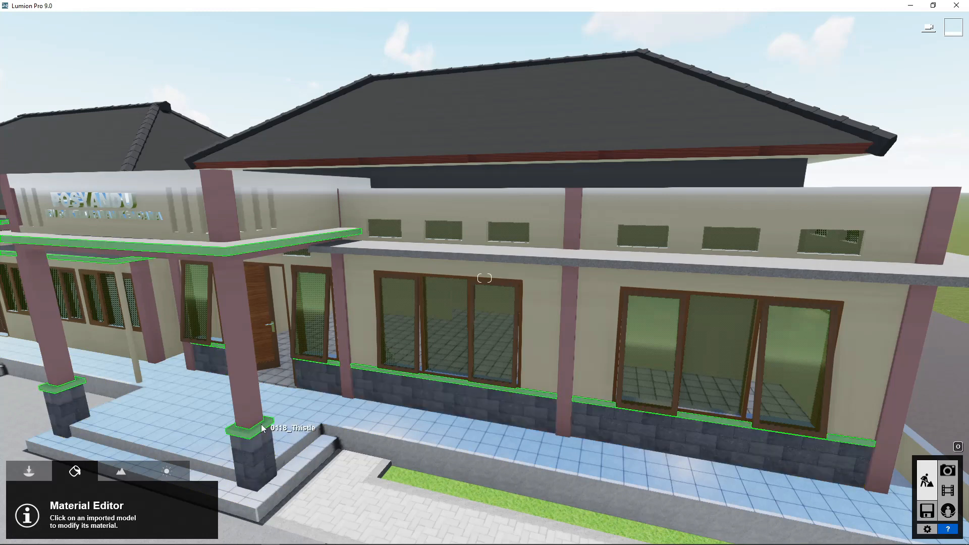
Give the 0118_Thistle canopy edges, wall ledges and column caps a Standard material coloured pure white
left_click(390, 282)
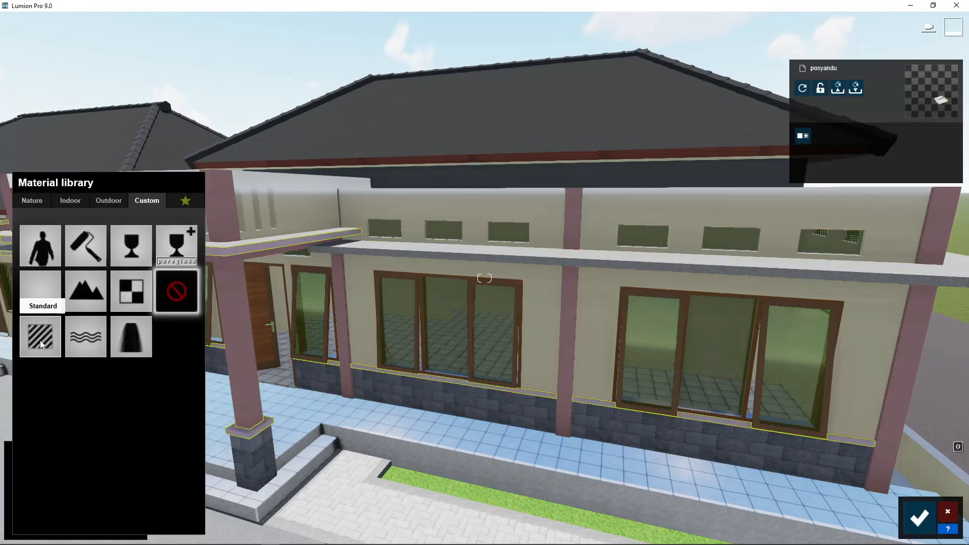
left_click(42, 345)
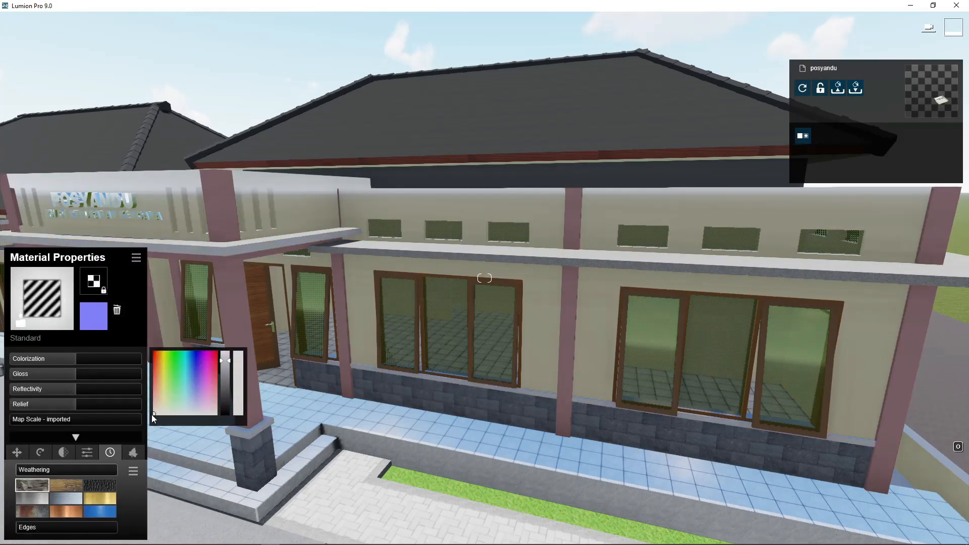
left_click_drag(207, 410, 217, 415)
left_click_drag(227, 359, 226, 352)
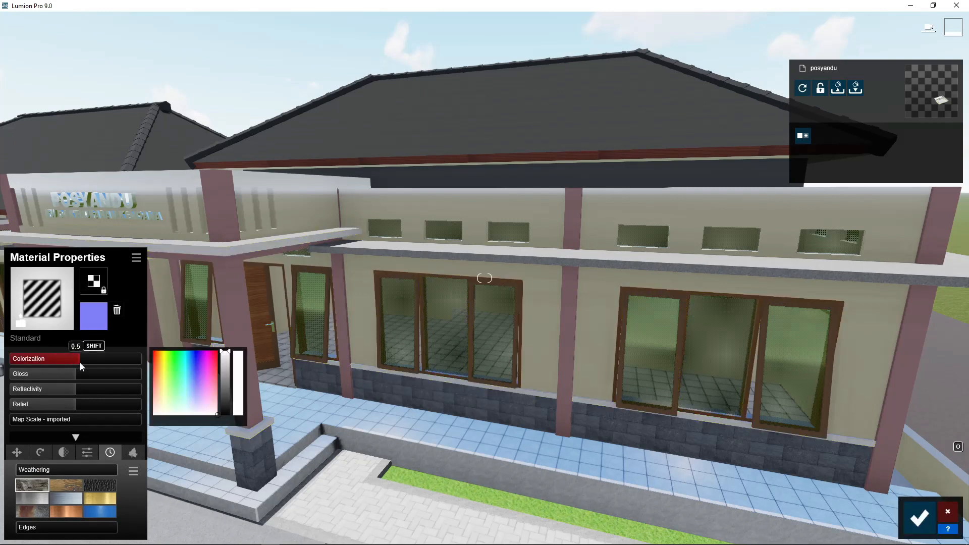
left_click(919, 518)
Reduce the cream walls' gloss to near minimum and their reflectivity to about 0.2
right_click_drag(587, 433, 585, 429)
key("e")
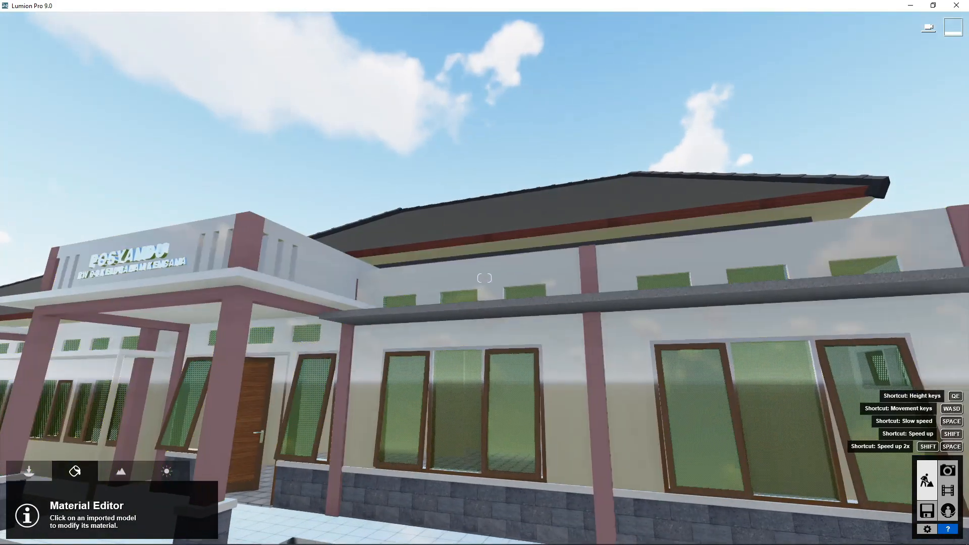
right_click_drag(291, 365, 554, 435)
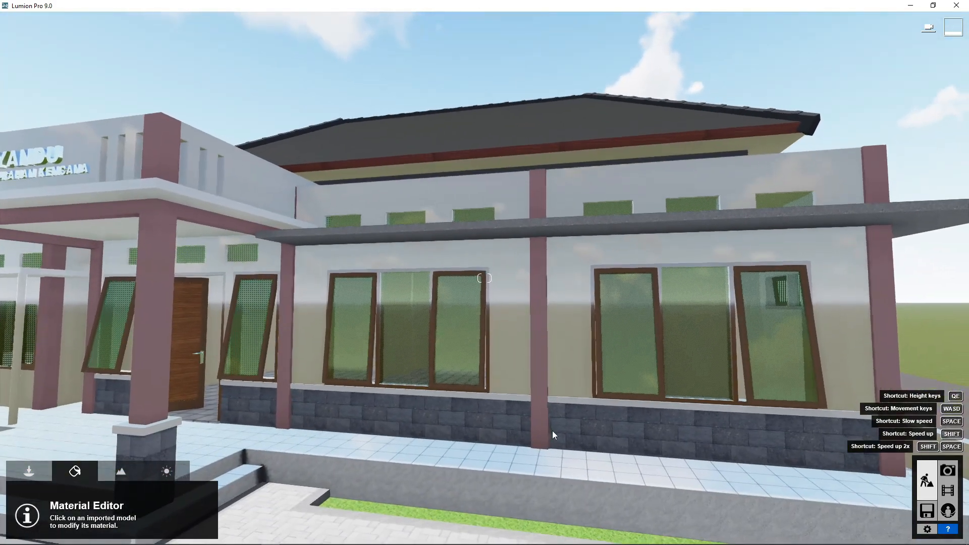
key("a")
left_click(595, 214)
left_click_drag(76, 374, 28, 394)
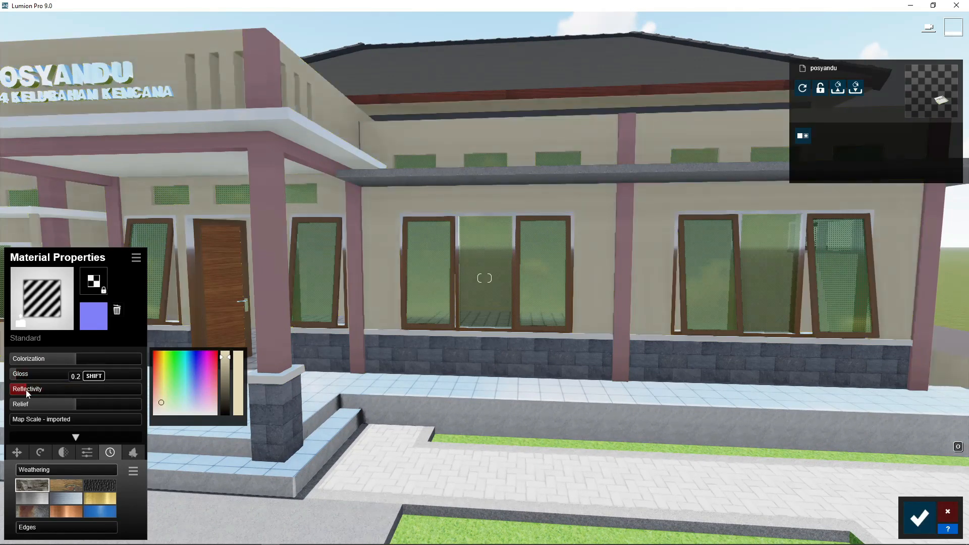
left_click(920, 517)
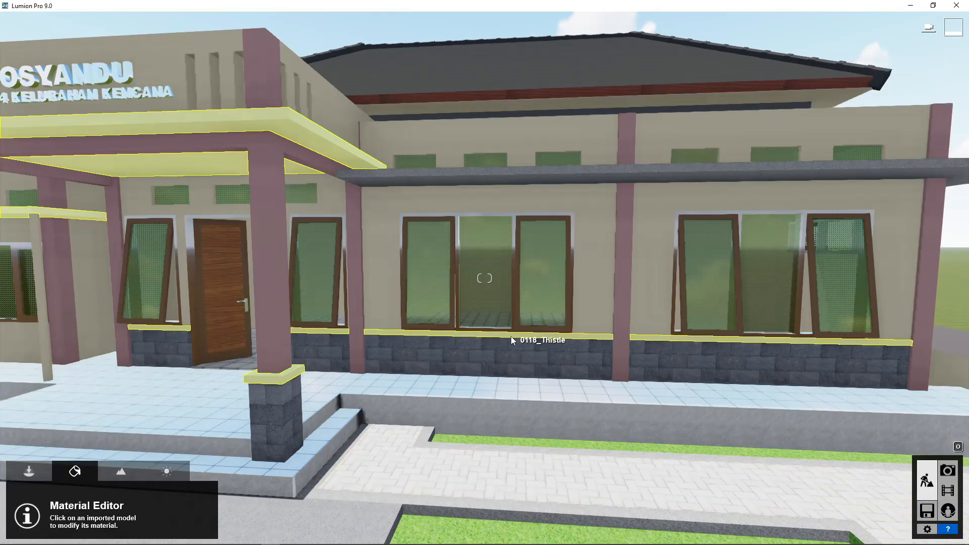
Give the 0119_RosyBrown columns and beams a Standard material coloured dark red, with near-minimum gloss and reflectivity
left_click(253, 180)
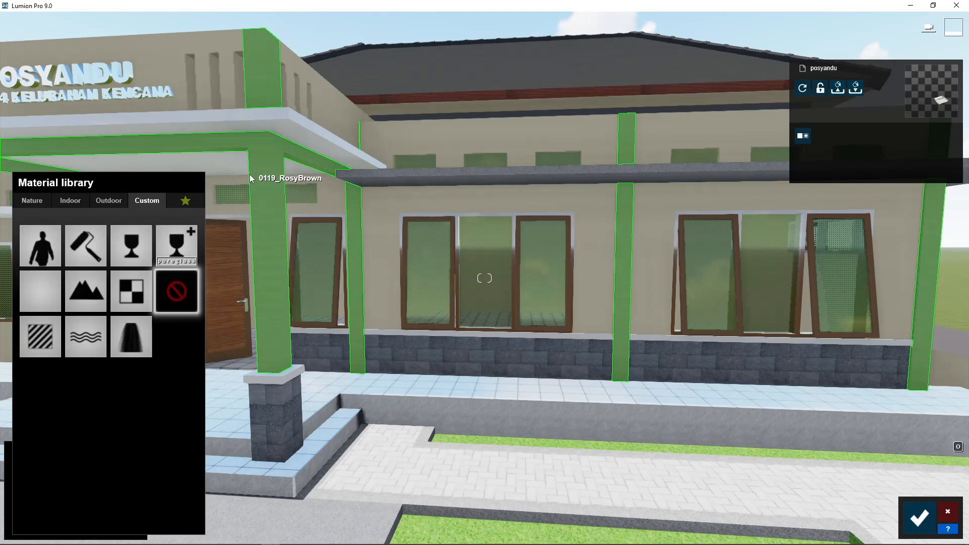
left_click(51, 335)
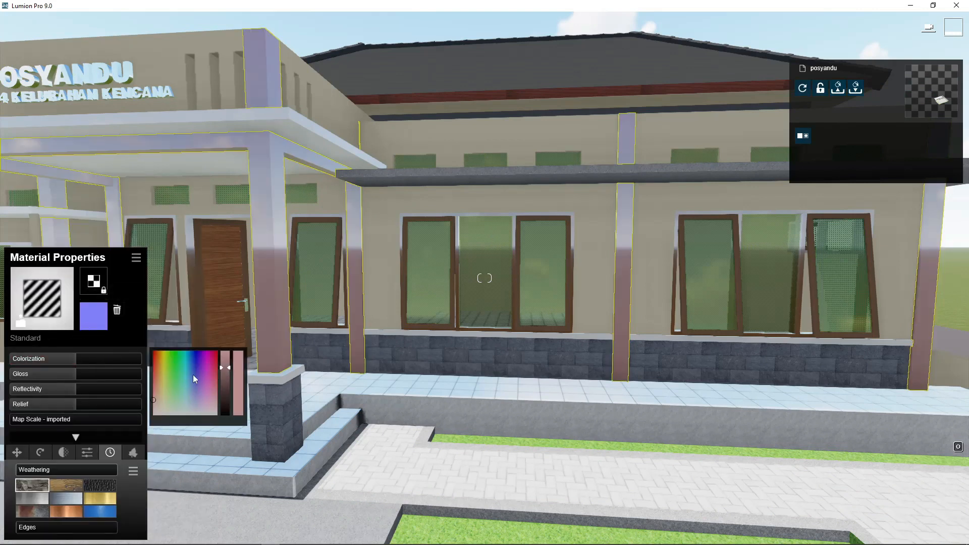
mouse_move(159, 385)
left_mouse_down()
mouse_move(151, 373)
mouse_move(156, 382)
left_mouse_up()
mouse_move(224, 367)
left_mouse_down()
mouse_move(222, 391)
mouse_move(222, 382)
left_mouse_up()
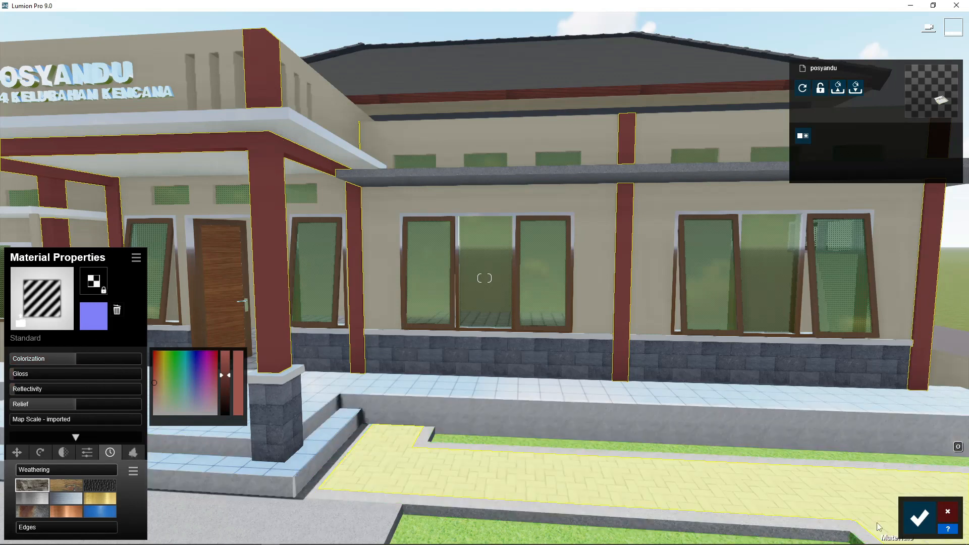
left_click(912, 522)
Give the Material9 block paving a Standard material with near-minimum gloss and reflectivity
scroll(477, 454, "down", 3)
right_click_drag(470, 505, 475, 536)
left_click(476, 374)
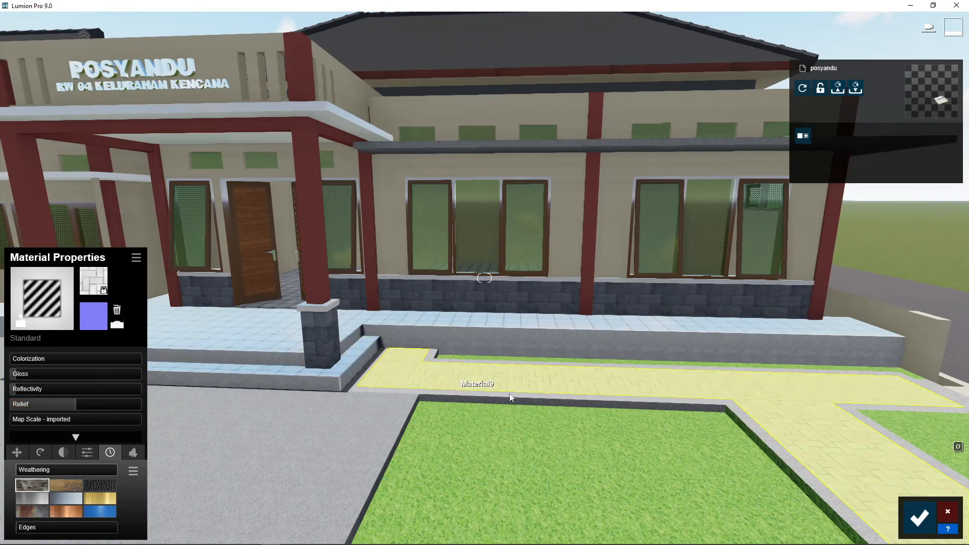
left_click(920, 518)
Give the grey driveway a Standard material with near-minimum gloss, reflectivity of about 0.1 and weathering of about 0.7
left_click(295, 453)
left_click(40, 337)
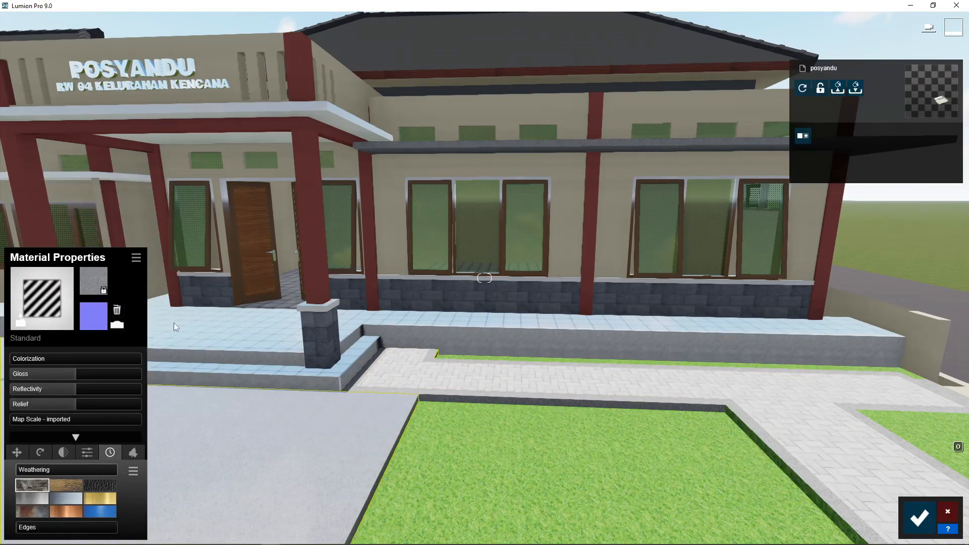
left_click_drag(74, 376, 17, 375)
left_click(19, 391)
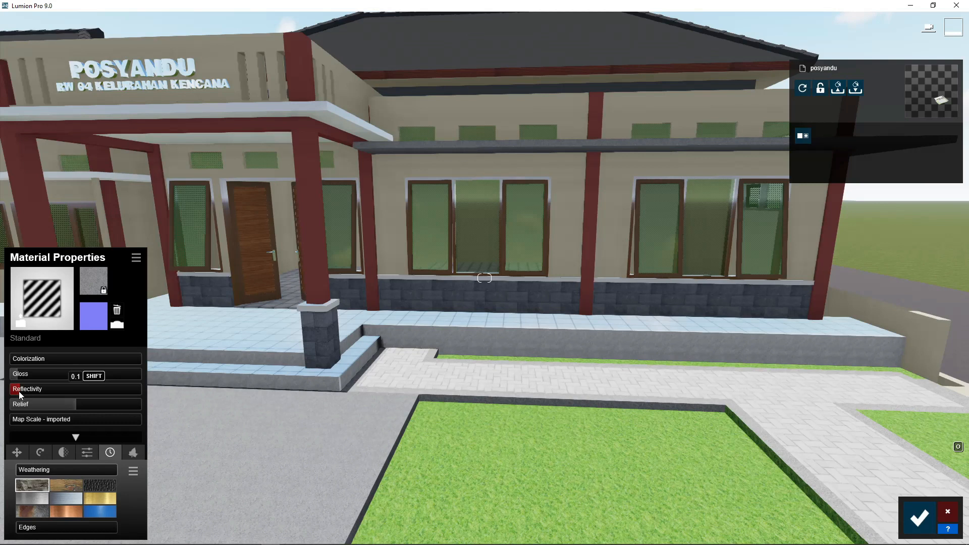
left_click_drag(53, 474, 87, 483)
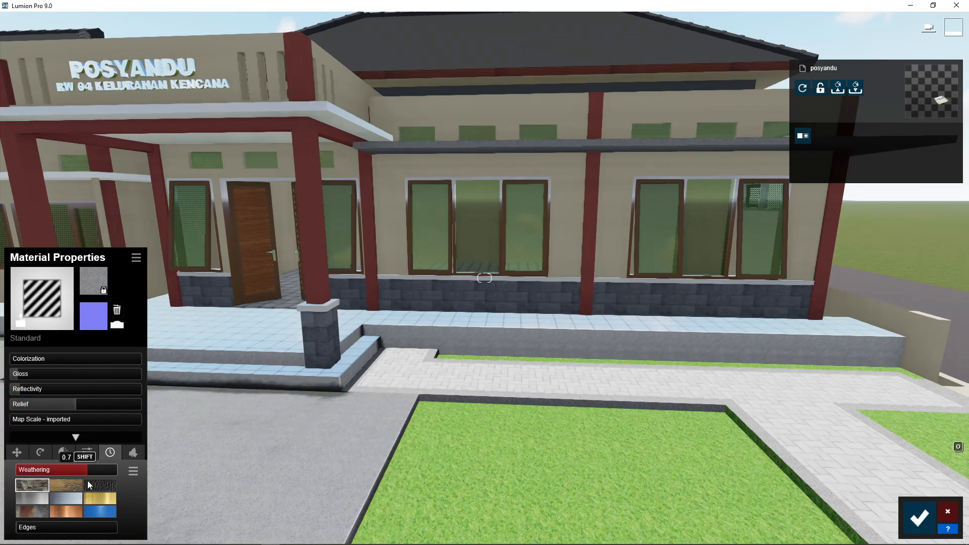
left_click(919, 517)
Give the wooden entrance door panels a Standard material with low gloss and reflectivity of about 0.2
right_click_drag(434, 313, 394, 364)
left_click(291, 186)
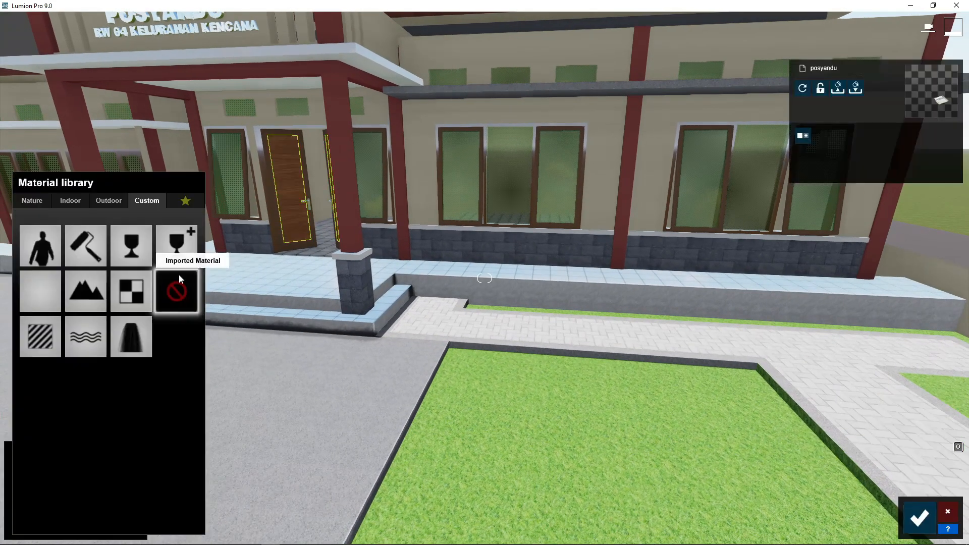
left_click(53, 336)
left_click(29, 374)
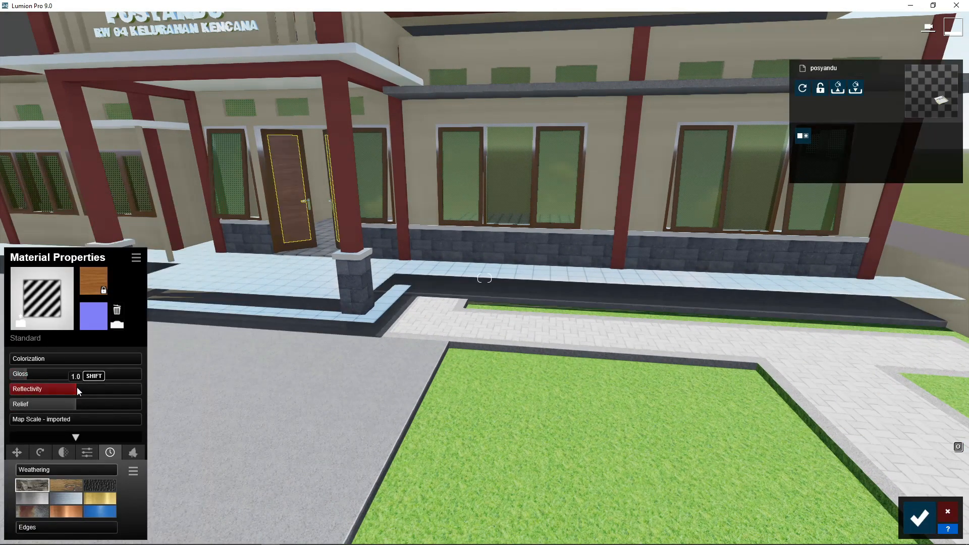
left_click(26, 389)
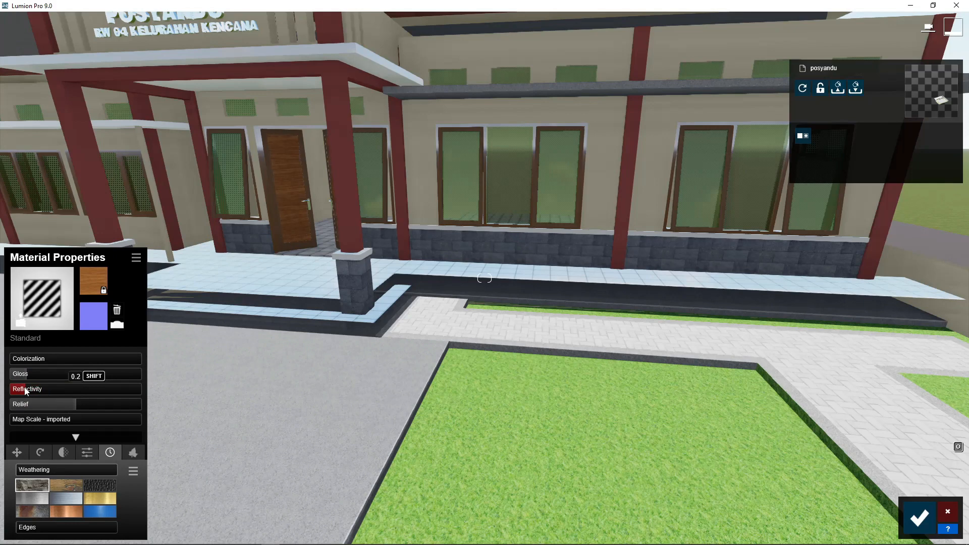
left_click(924, 528)
Give the black roof ridge tiles a Standard material with low gloss and reflectivity of about 0.2
mouse_move(411, 349)
right_mouse_down()
mouse_move(384, 317)
mouse_move(379, 331)
mouse_move(425, 344)
right_mouse_up()
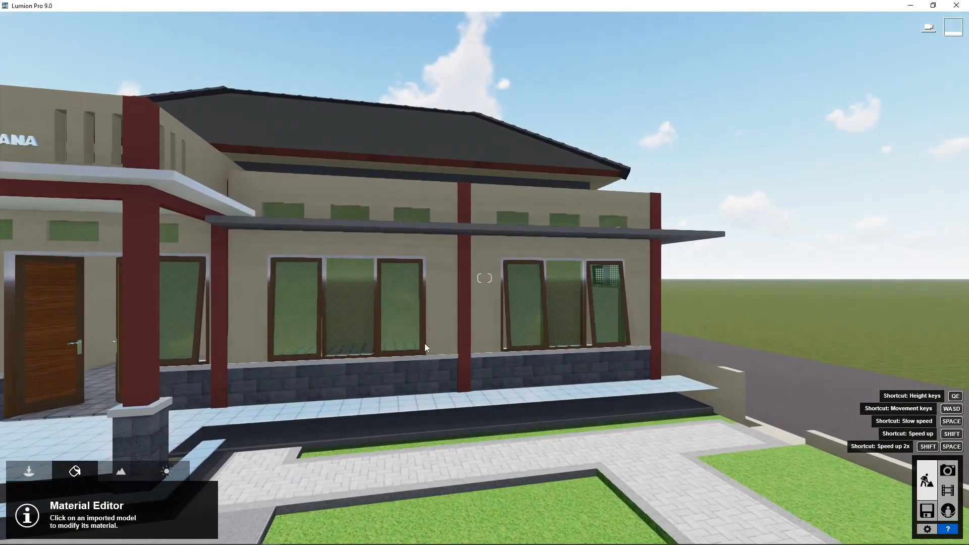
left_click(540, 138)
left_click(43, 344)
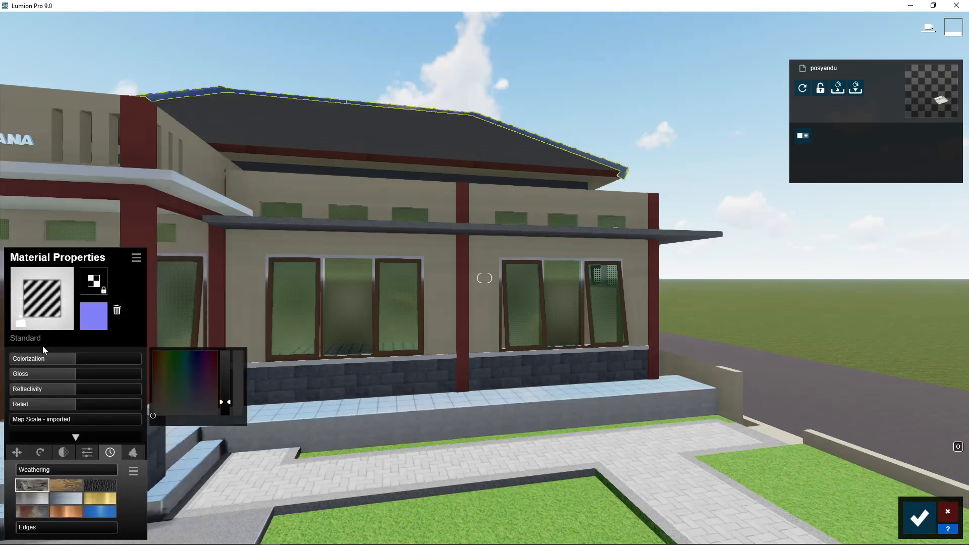
left_click(30, 389)
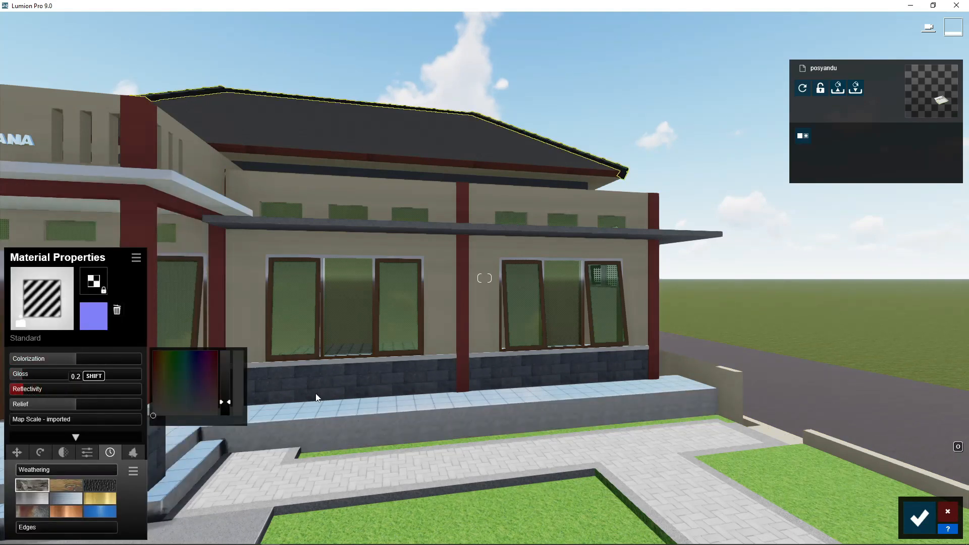
left_click(919, 517)
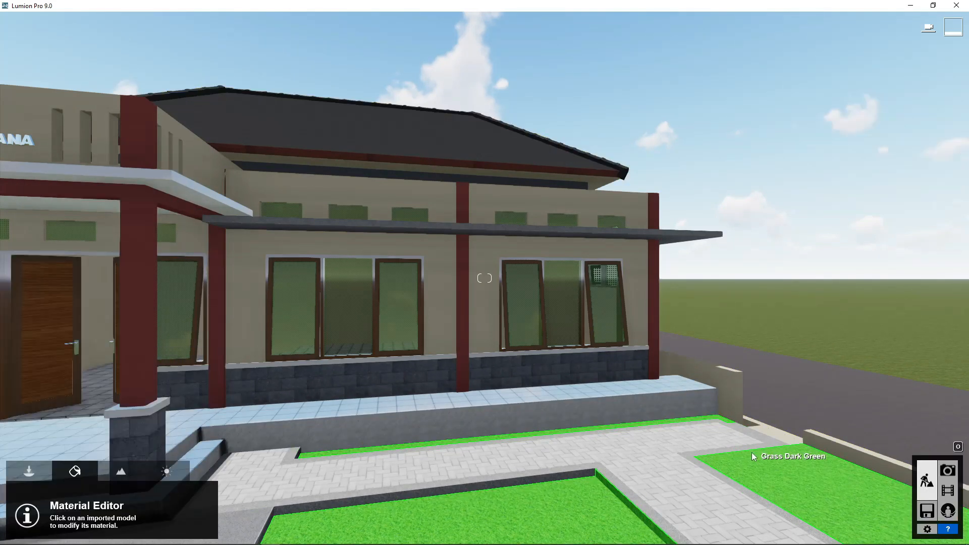
Recolour the columns and porch beams dark brown
left_click(118, 311)
mouse_move(225, 376)
left_mouse_down()
mouse_move(227, 387)
mouse_move(226, 374)
left_mouse_up()
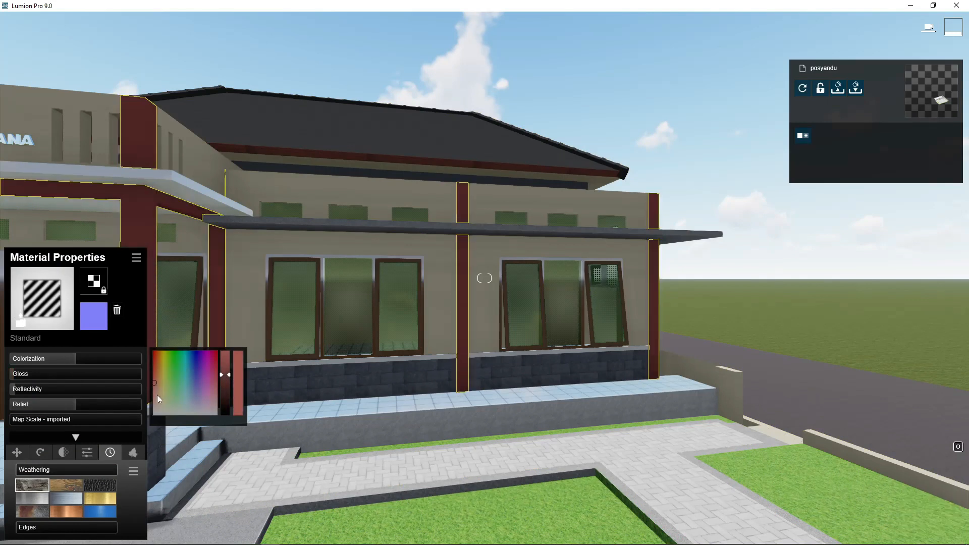
left_click(158, 394)
left_click(157, 398)
left_click_drag(226, 375, 226, 383)
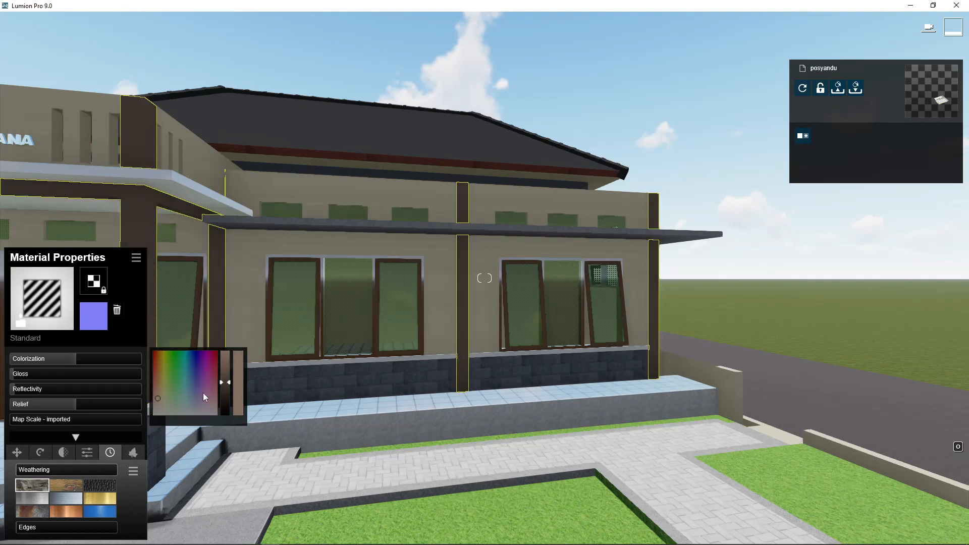
left_click(920, 518)
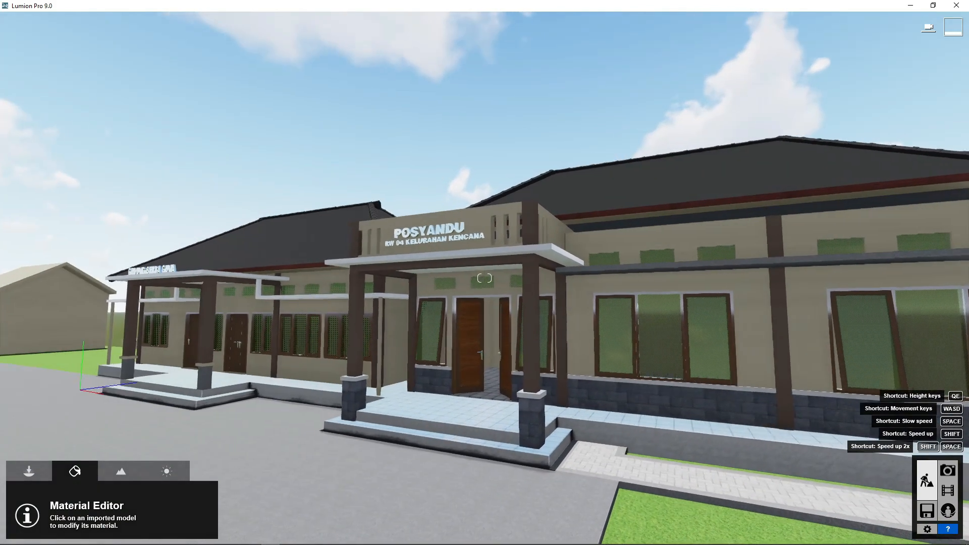
Switch to SketchUp and open the building group containing the grey canopy above the front windows for editing
key("s")
right_click_drag(372, 336, 415, 355)
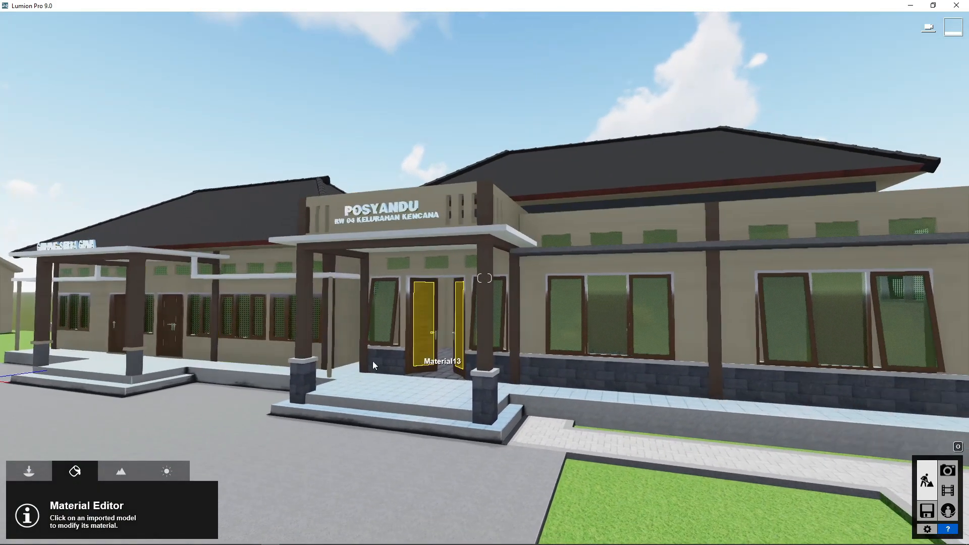
right_click_drag(429, 323, 489, 305)
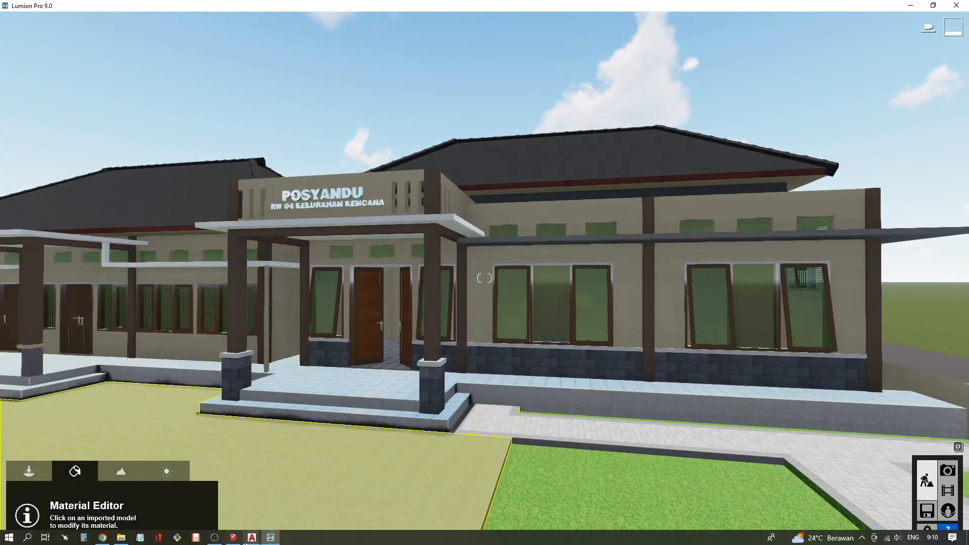
left_click(233, 539)
scroll(454, 277, "up", 5)
middle_click_drag(464, 257, 404, 303)
scroll(510, 248, "up", 5)
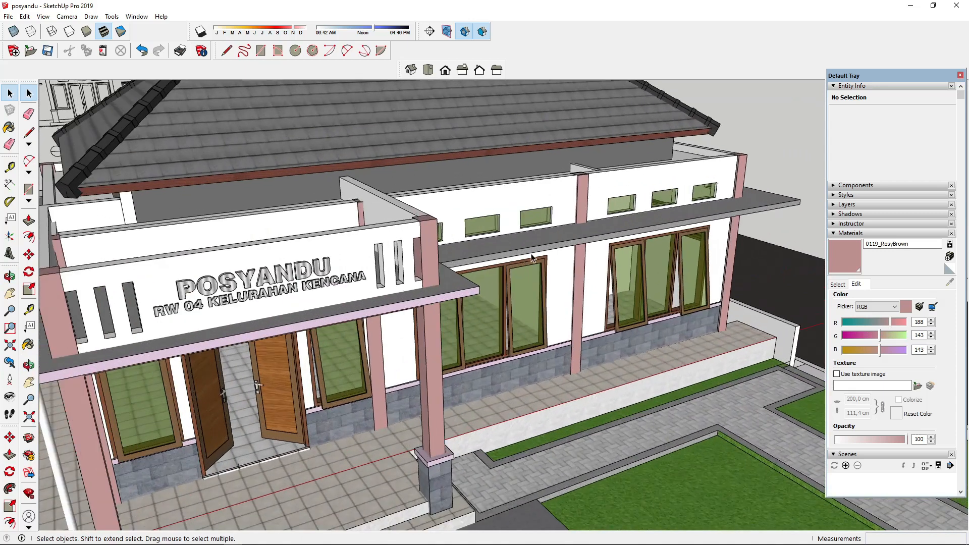
left_click(516, 249)
double_click(516, 249)
left_click(525, 246)
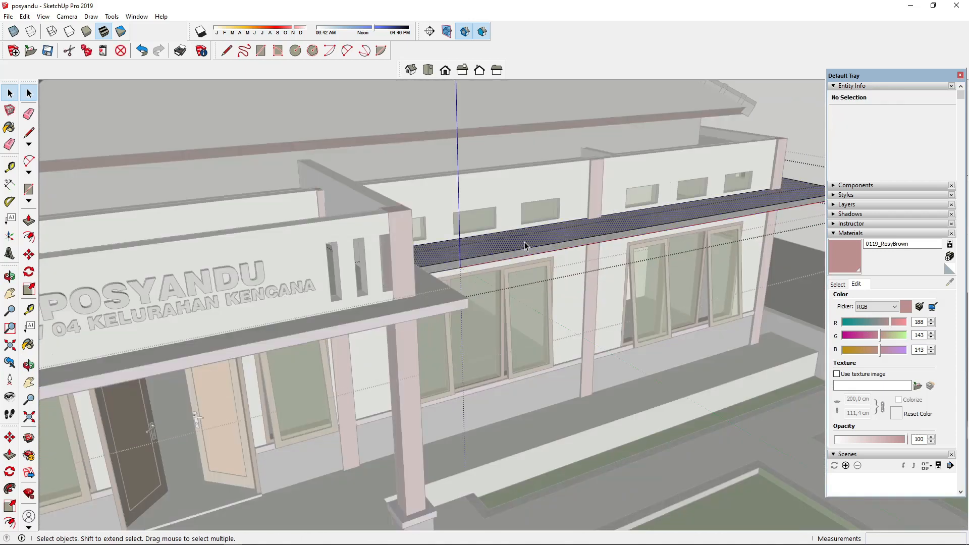
Sample 0118_Thistle from the porch canopy edge and paint the window canopy's edges and underside with it
left_click(355, 326, "alt")
left_click(478, 260)
mouse_move(474, 252)
middle_mouse_down()
mouse_move(353, 128)
mouse_move(353, 109)
middle_mouse_up()
scroll(424, 220, "up", 4)
left_click(431, 213)
mouse_move(435, 215)
middle_mouse_down()
mouse_move(439, 223)
mouse_move(98, 299)
middle_mouse_up()
left_click(509, 221)
middle_click_drag(498, 242, 529, 307)
scroll(591, 293, "down", 6)
middle_click_drag(253, 216, 353, 199)
scroll(581, 202, "up", 4)
mouse_move(580, 207)
middle_mouse_down()
mouse_move(143, 243)
mouse_move(350, 237)
mouse_move(642, 249)
middle_mouse_up()
scroll(431, 244, "down", 5)
scroll(511, 205, "up", 5)
middle_click_drag(511, 205, 480, 135)
Draw a circle with an area of about 78 cm² on the underside of the entrance porch canopy
left_click(589, 236)
scroll(480, 135, "up", 5)
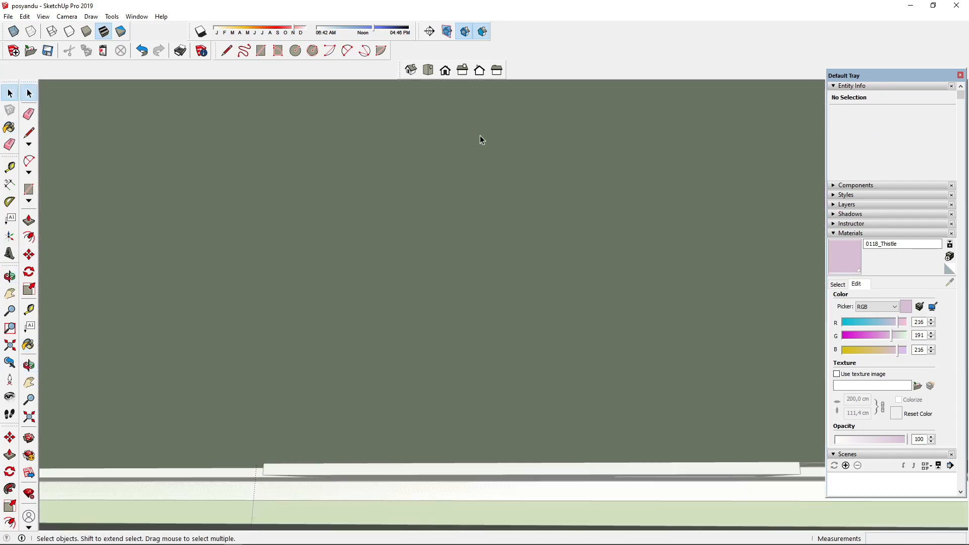
scroll(477, 162, "down", 4)
left_click(418, 188)
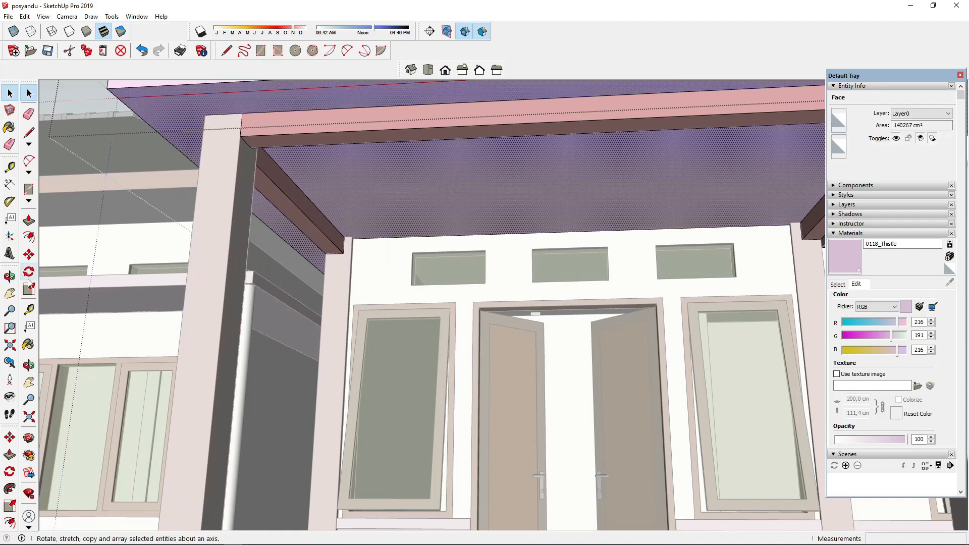
left_click(296, 50)
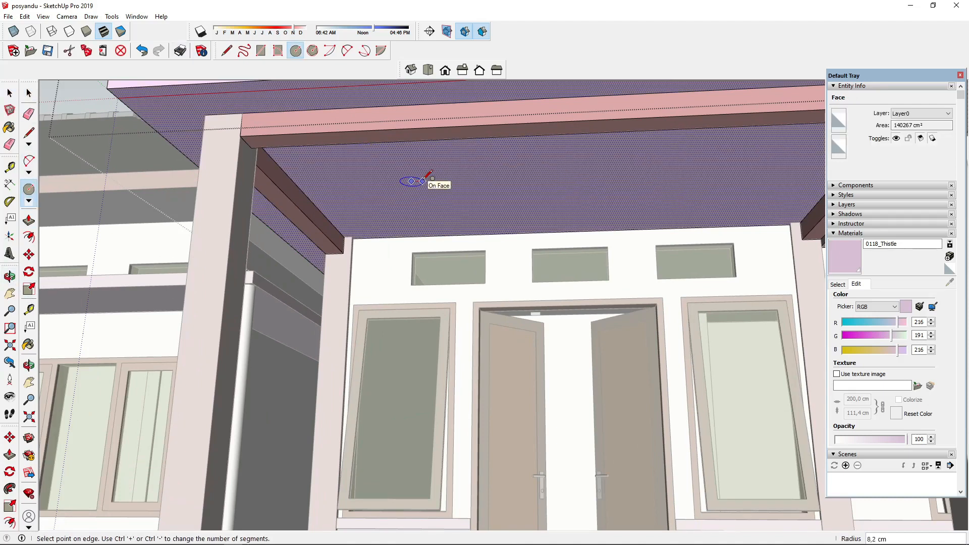
scroll(428, 178, "up", 5)
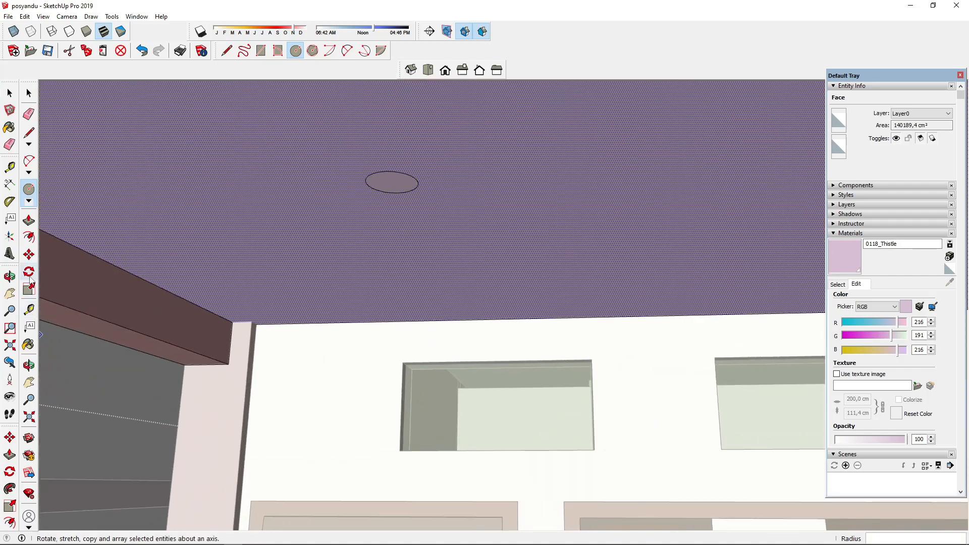
Offset the ceiling circle slightly outward to form a narrow ring around it
key("space")
scroll(404, 182, "up", 1)
left_click(399, 182)
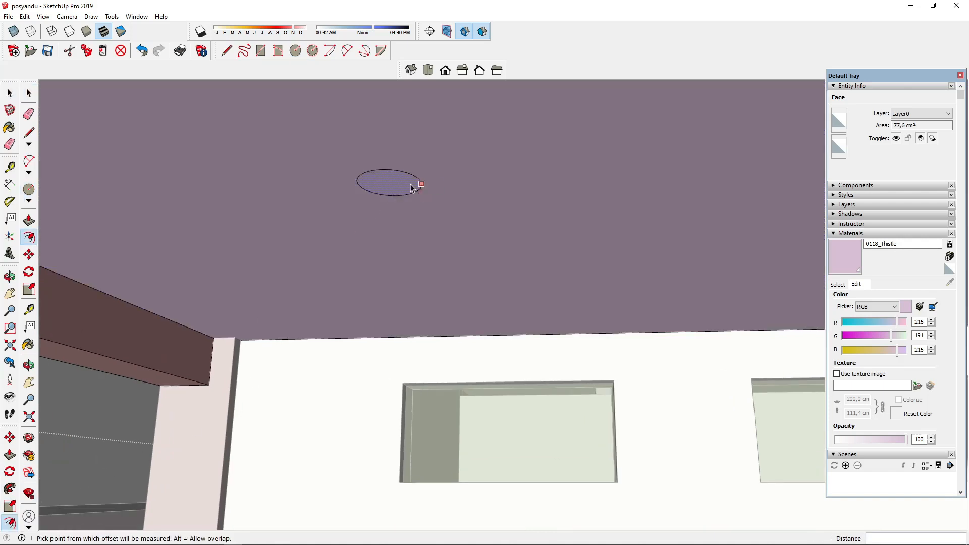
scroll(406, 188, "up", 2)
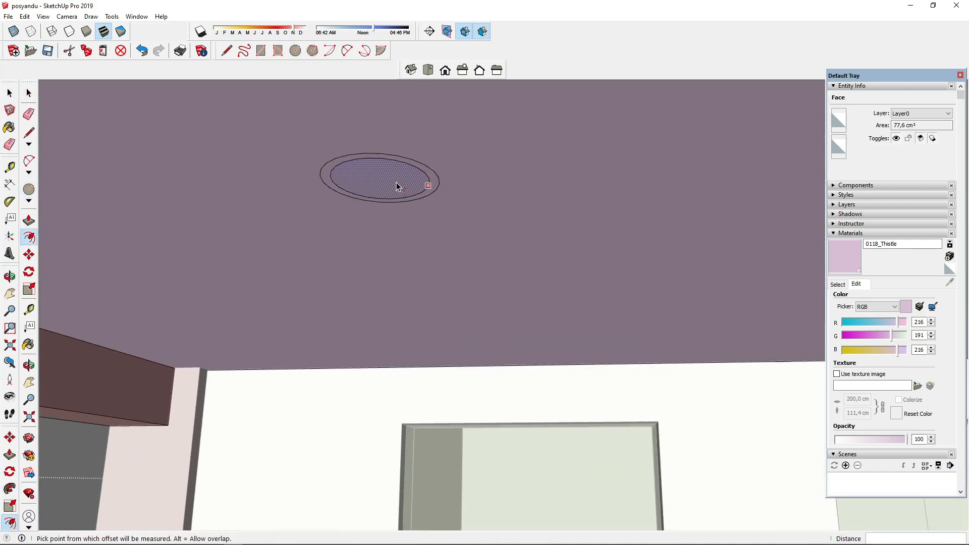
scroll(435, 190, "up", 1)
Extrude the ring and the inner disc 0.5 cm down from the porch ceiling
key("p")
key("space")
left_click(434, 182)
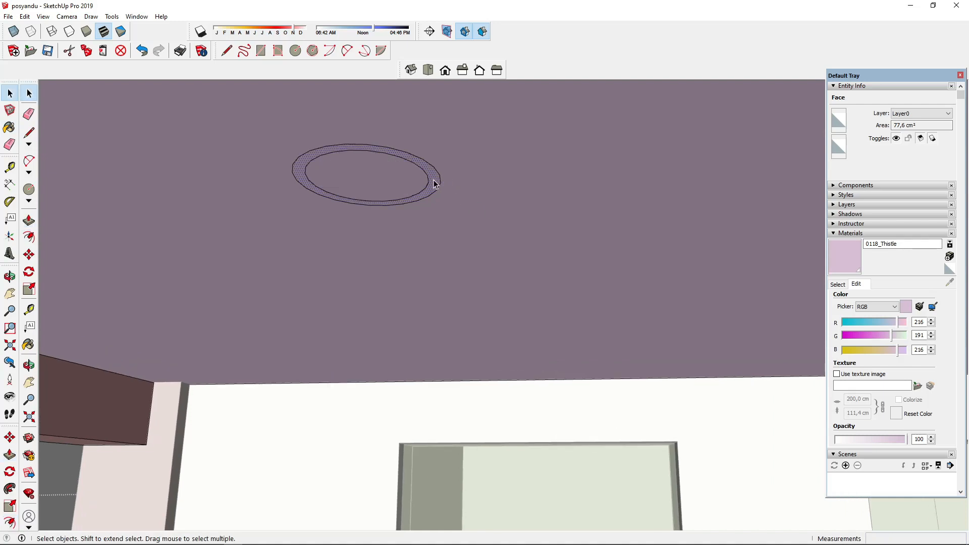
key("p")
left_click_drag(433, 184, 435, 190)
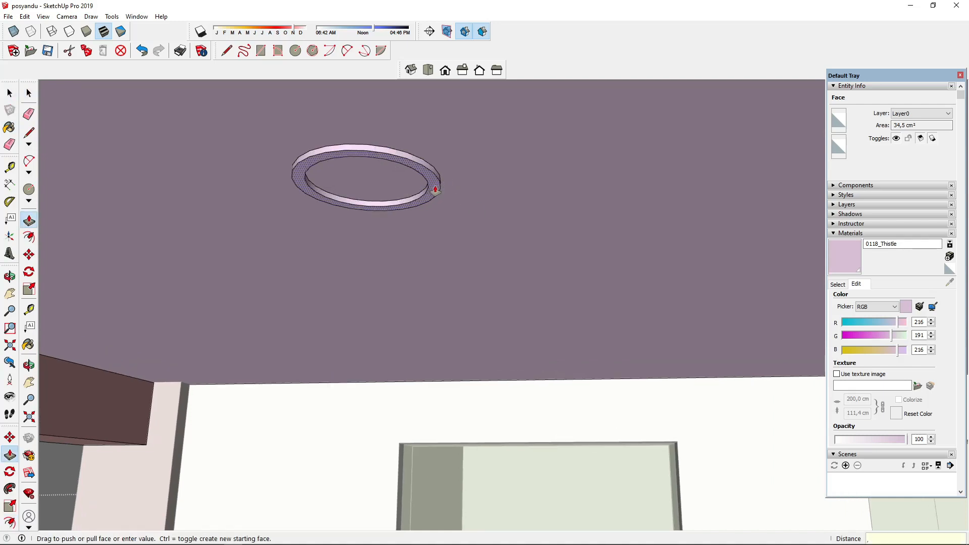
left_click(435, 190)
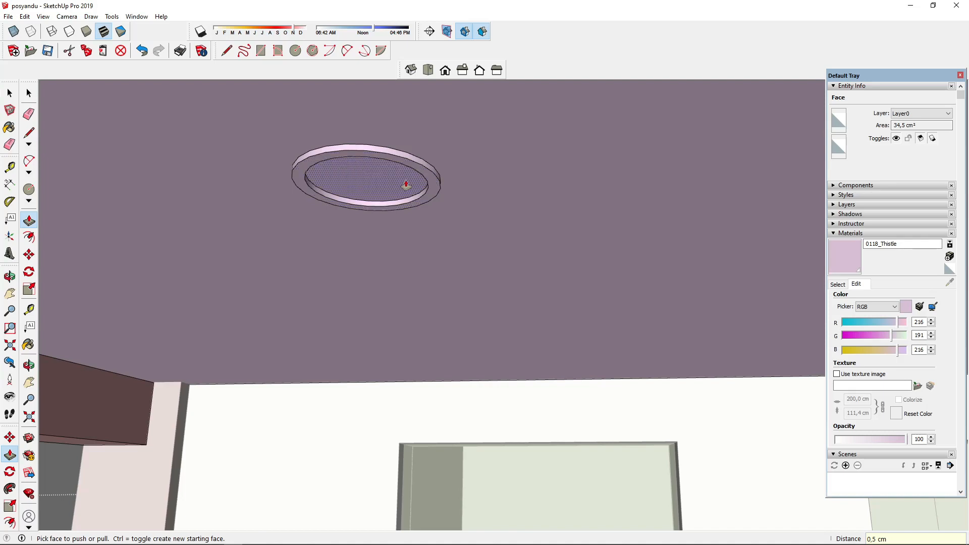
left_click(427, 181)
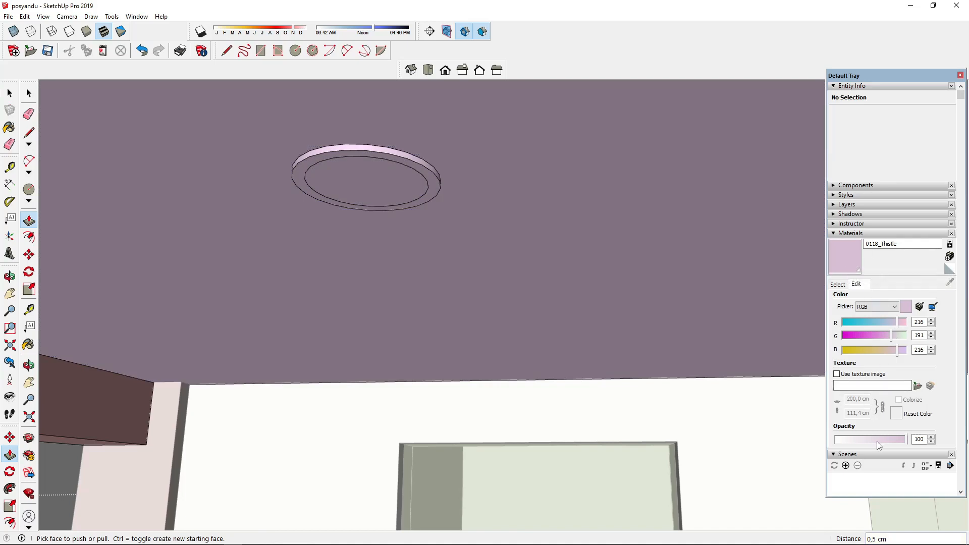
Paint the downlight's inner disc with yellow <auto>3 and its rim with light orange <auto>10
left_click(838, 284)
left_click(921, 396)
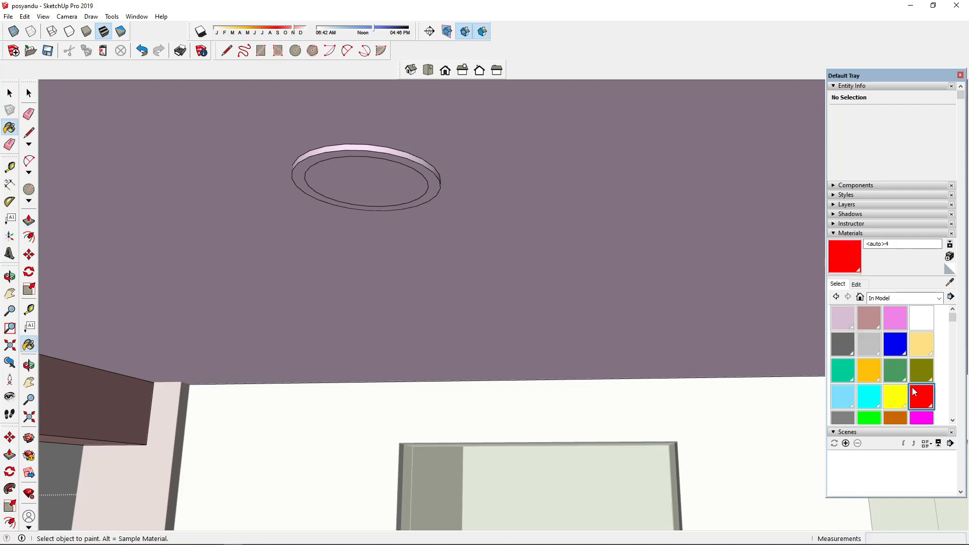
left_click(377, 158)
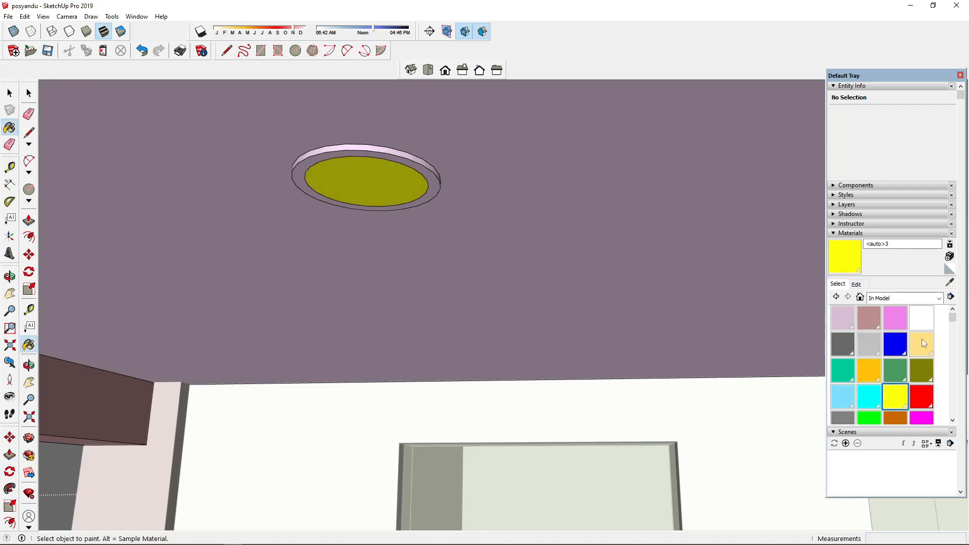
scroll(422, 156, "up", 1)
Select all of the downlight's geometry and make it a group
key("space")
left_click_drag(266, 137, 492, 265)
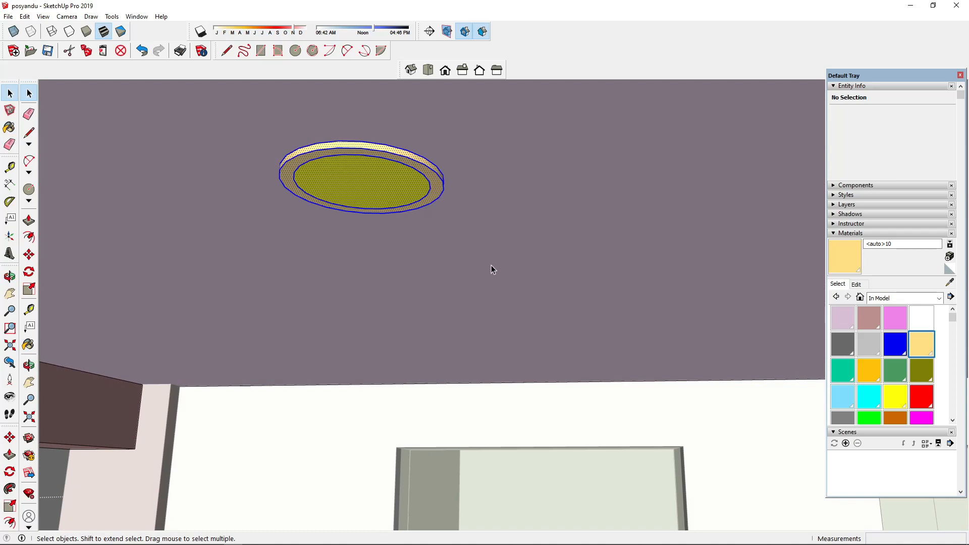
right_click(382, 178)
left_click(418, 267)
Copy the downlight group about 232 cm across the porch ceiling towards the opposite side
scroll(293, 192, "down", 6)
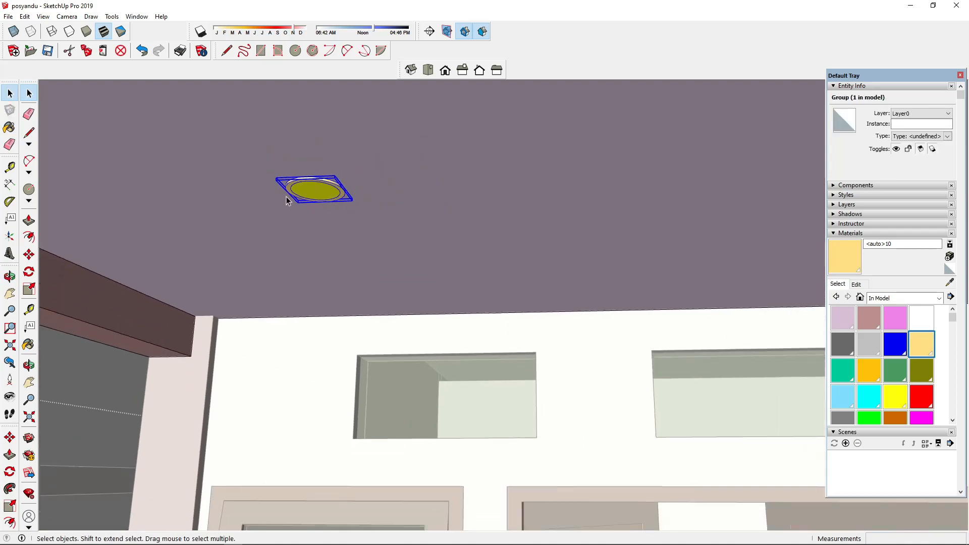
key("m")
left_click(306, 204)
key("ctrl")
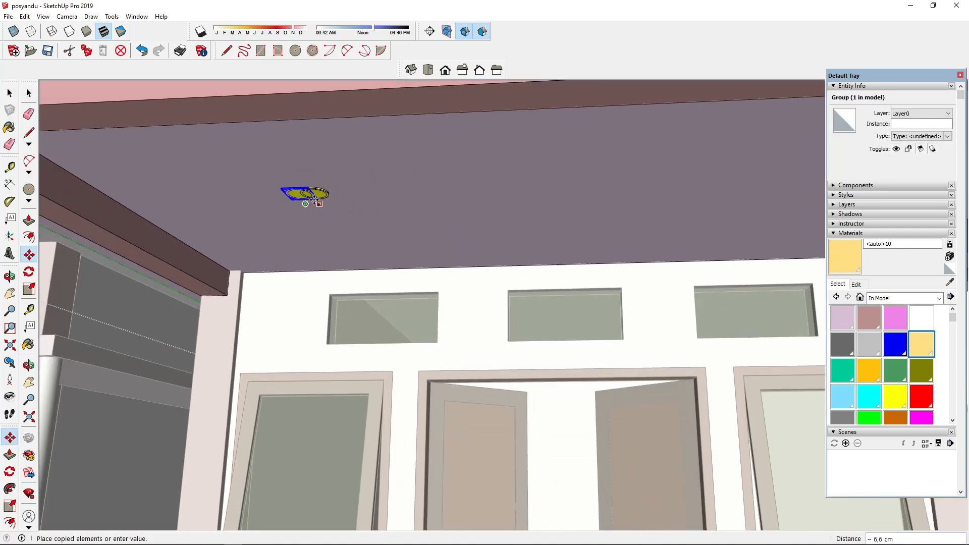
scroll(305, 202, "down", 2)
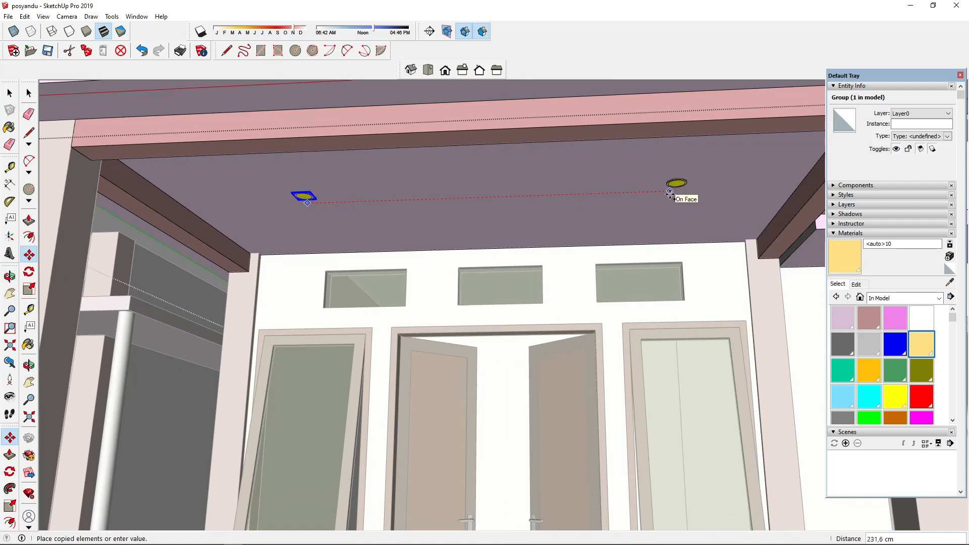
key("space")
Adjust the positions of the two downlights along the porch ceiling
left_click(304, 196)
key("m")
left_click(345, 202)
scroll(398, 203, "down", 3)
middle_click_drag(398, 203, 516, 209)
key("space")
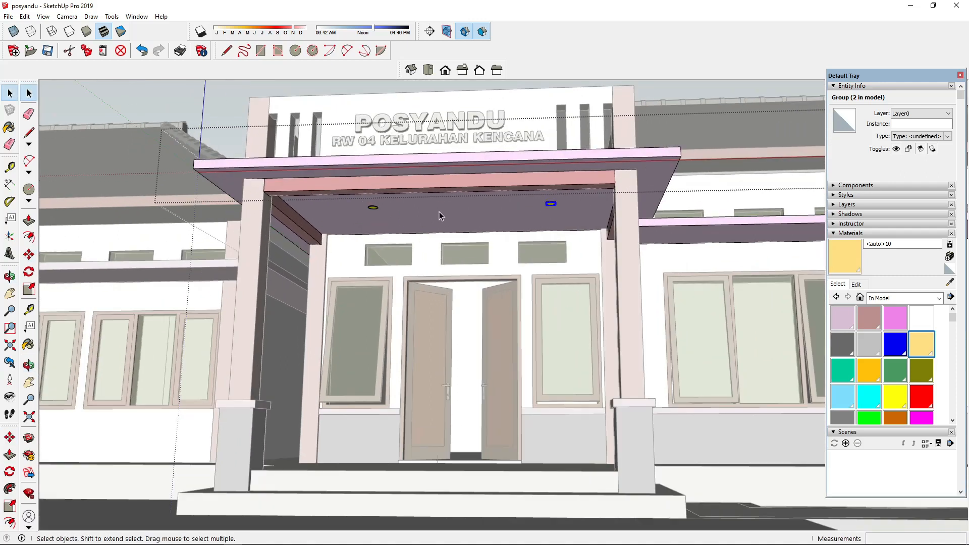
Copy the two porch downlights together to the neighbouring building's canopy
left_click(373, 208, "ctrl")
key("m")
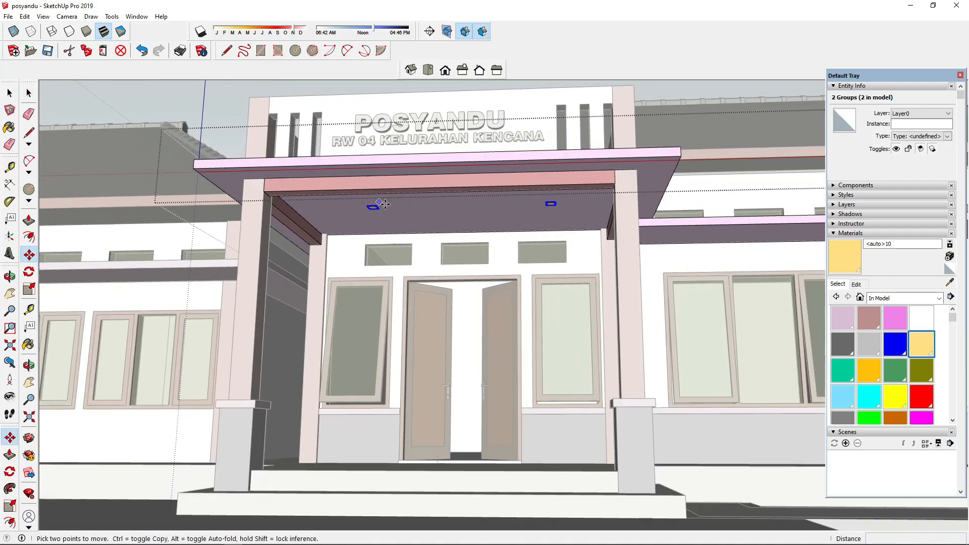
left_click(428, 162)
key("ctrl")
scroll(612, 218, "down", 2)
key("Escape")
middle_click_drag(525, 252, 331, 223)
scroll(579, 255, "down", 2)
left_click(92, 207)
mouse_move(188, 205)
middle_mouse_down()
mouse_move(270, 210)
mouse_move(394, 242)
mouse_move(511, 292)
mouse_move(573, 275)
middle_mouse_up()
left_click(511, 291)
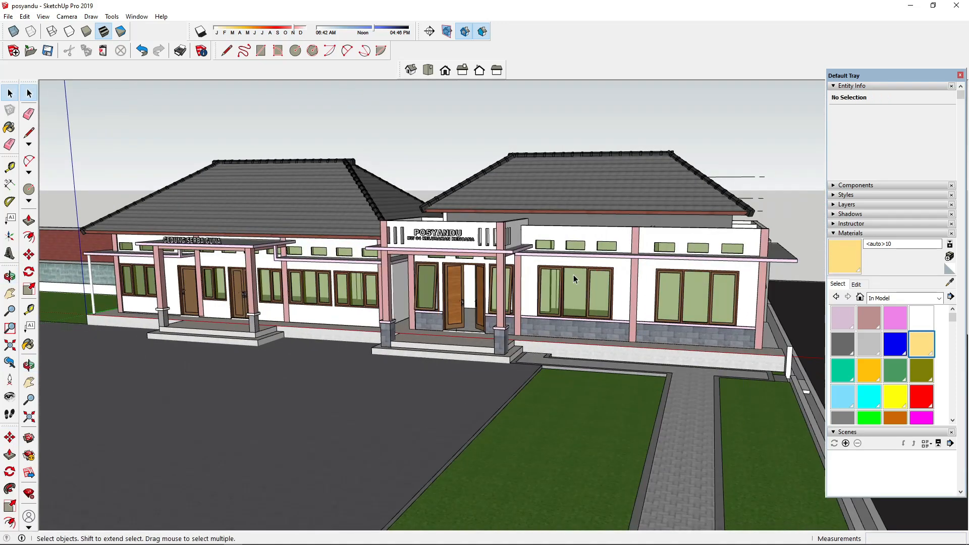
Copy one porch downlight about 286 cm onto the underside of the canopy above the adjacent triple window
middle_click_drag(454, 273, 541, 249)
mouse_move(461, 253)
middle_mouse_down()
mouse_move(516, 269)
mouse_move(405, 293)
middle_mouse_up()
mouse_move(429, 227)
middle_mouse_down()
mouse_move(457, 255)
mouse_move(597, 239)
mouse_move(464, 226)
mouse_move(444, 220)
mouse_move(422, 188)
mouse_move(435, 215)
middle_mouse_up()
scroll(597, 222, "up", 3)
scroll(434, 238, "up", 5)
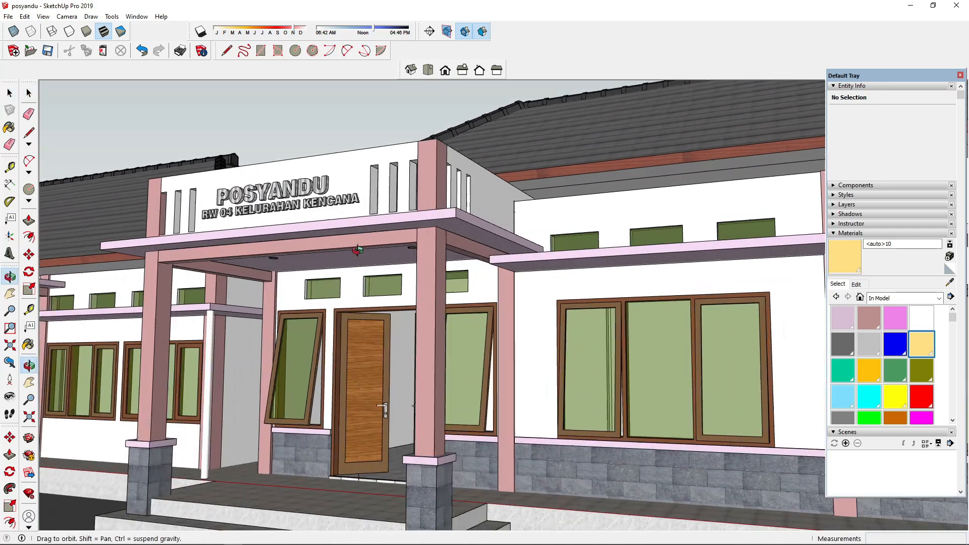
double_click(436, 242)
key("m")
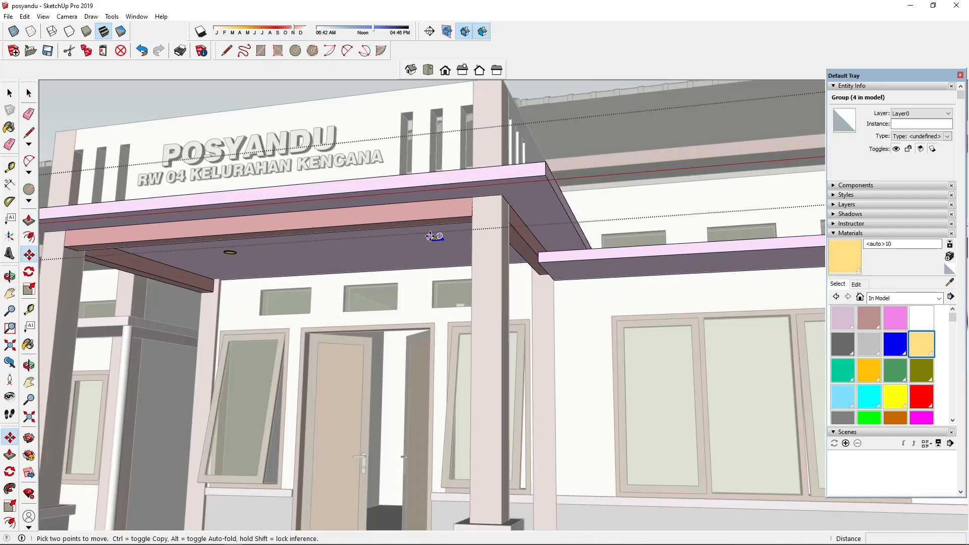
scroll(436, 238, "up", 1)
left_click(456, 238)
key("ctrl")
scroll(464, 242, "down", 3)
scroll(575, 273, "up", 4)
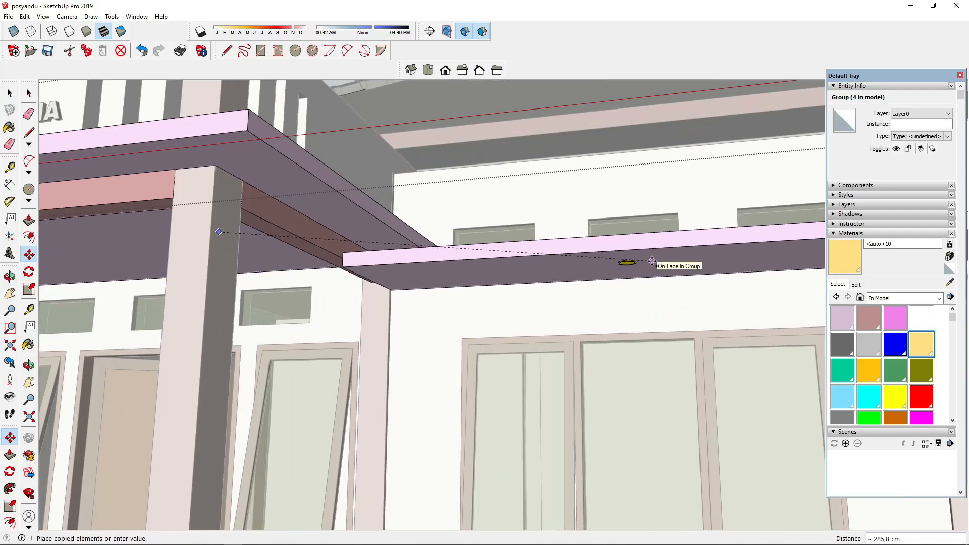
left_click(652, 261)
Copy the canopy downlight 411.7 cm along the front canopy to above the second triple window
scroll(584, 303, "down", 10)
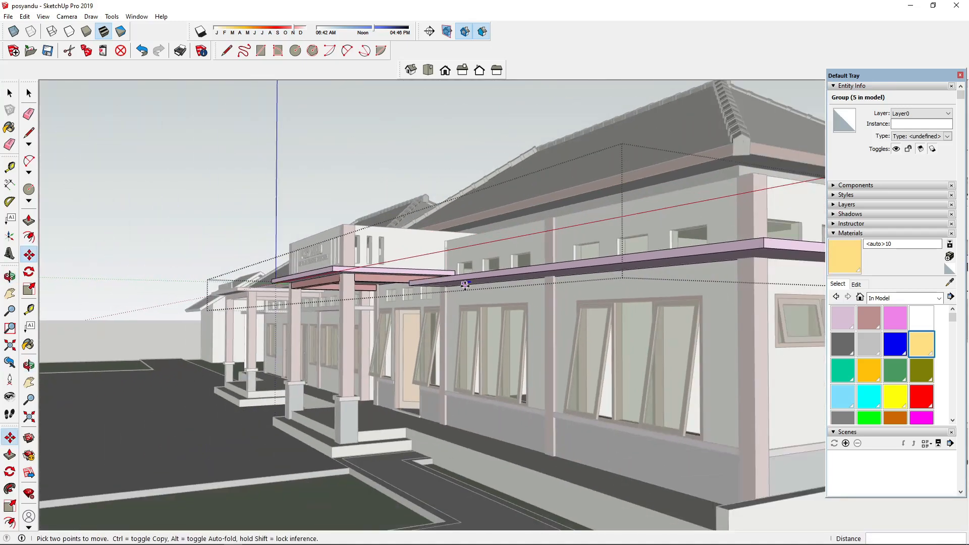
scroll(544, 277, "up", 3)
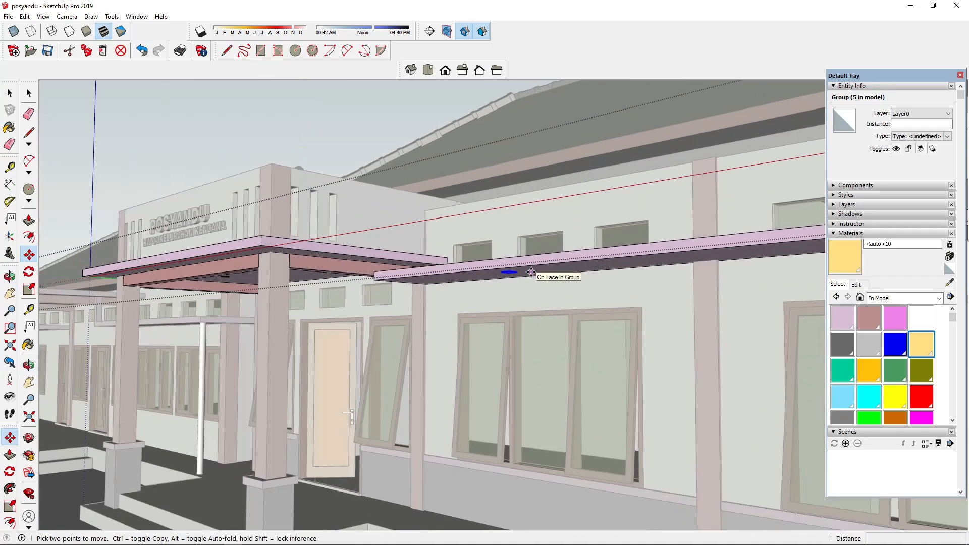
middle_click_drag(531, 272, 579, 272)
scroll(578, 272, "up", 2)
left_click(579, 271)
key("ctrl")
scroll(581, 272, "down", 4)
scroll(766, 262, "up", 2)
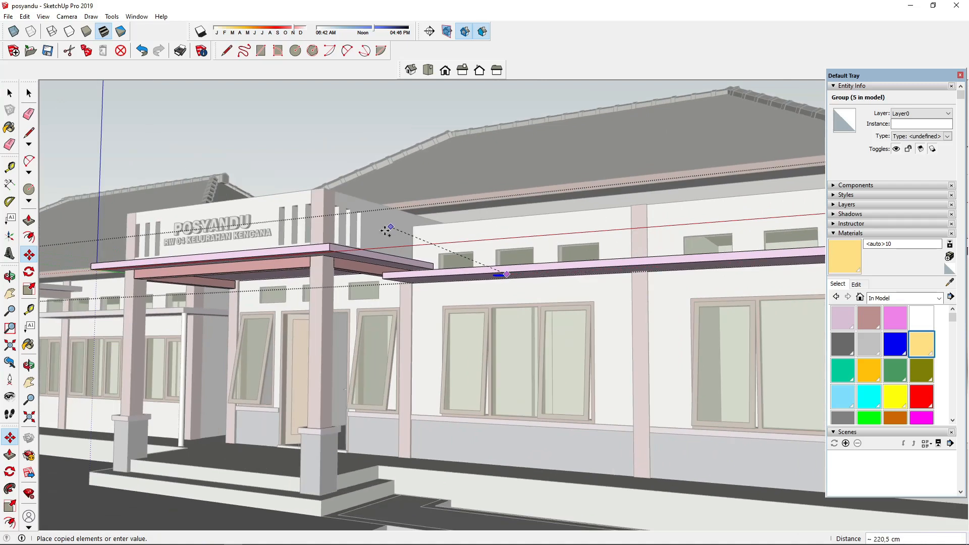
scroll(682, 224, "up", 3)
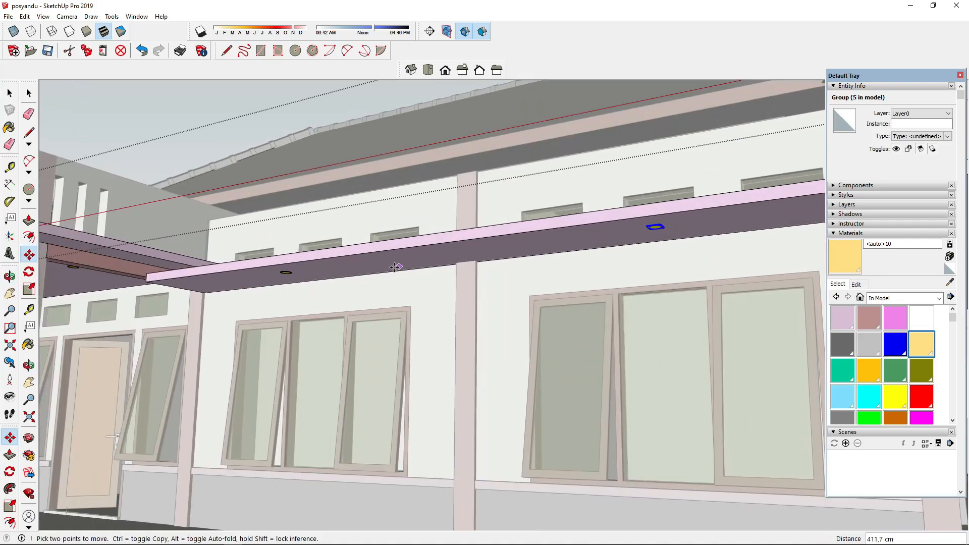
Copy the second window's downlight further along the canopy to the building's outer corner
scroll(76, 323, "down", 2)
left_click(563, 247)
key("ctrl")
scroll(323, 291, "down", 4)
mouse_move(576, 271)
middle_mouse_down()
mouse_move(457, 254)
mouse_move(318, 260)
middle_mouse_up()
scroll(498, 261, "up", 2)
left_click(472, 250)
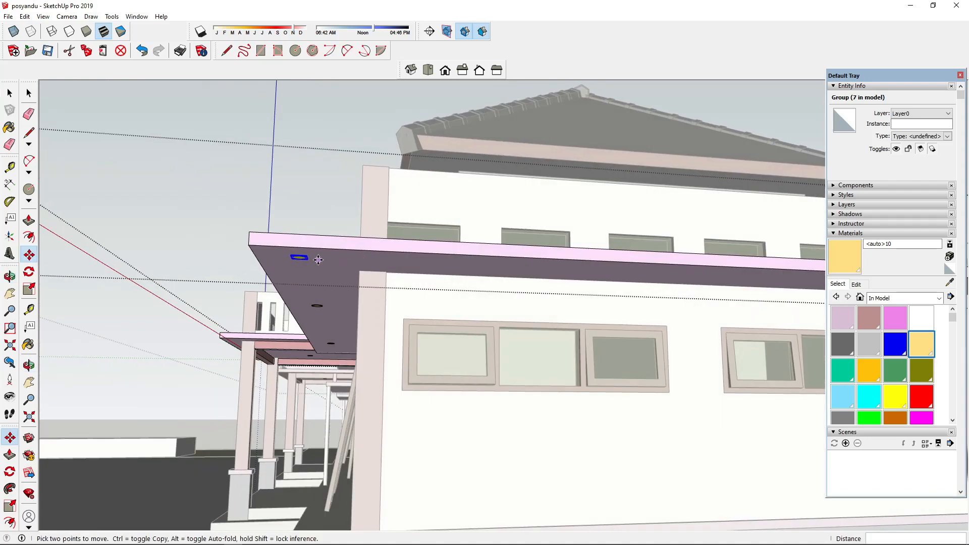
Copy the corner downlight along the canopy on the building's side wall and clear the selection
middle_click_drag(562, 274, 407, 276)
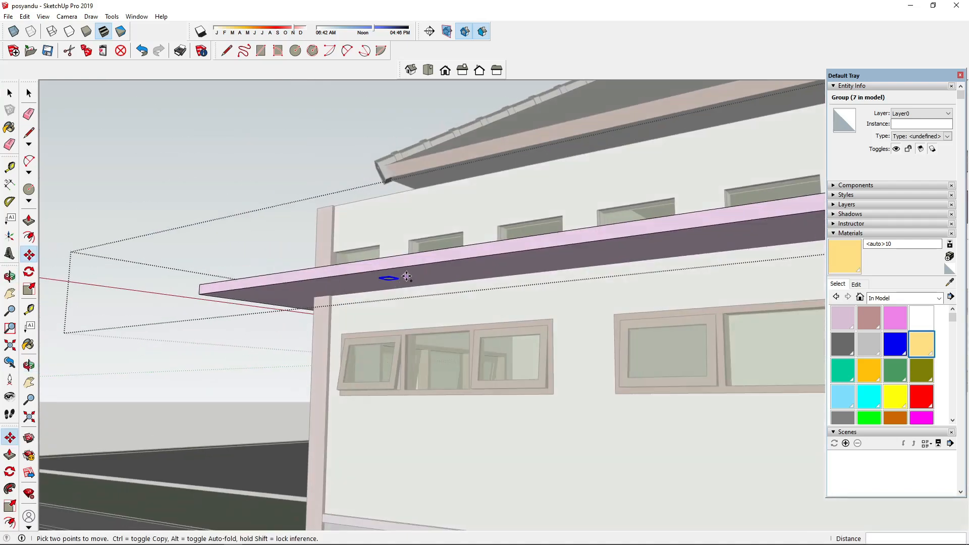
left_click(407, 277)
key("ctrl")
scroll(421, 276, "down", 1)
left_click(719, 238)
middle_click_drag(720, 239, 536, 283)
key("space")
left_click(415, 287)
Save a copy of the model as posyandu in SketchUp Version 2016 format in the RW04 folder, replacing the existing file
left_click(8, 16)
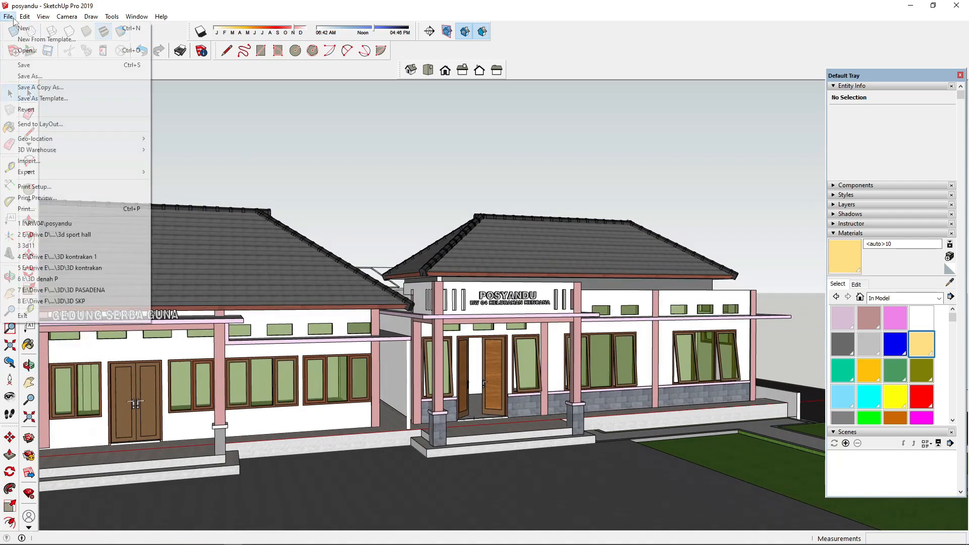
left_click(41, 87)
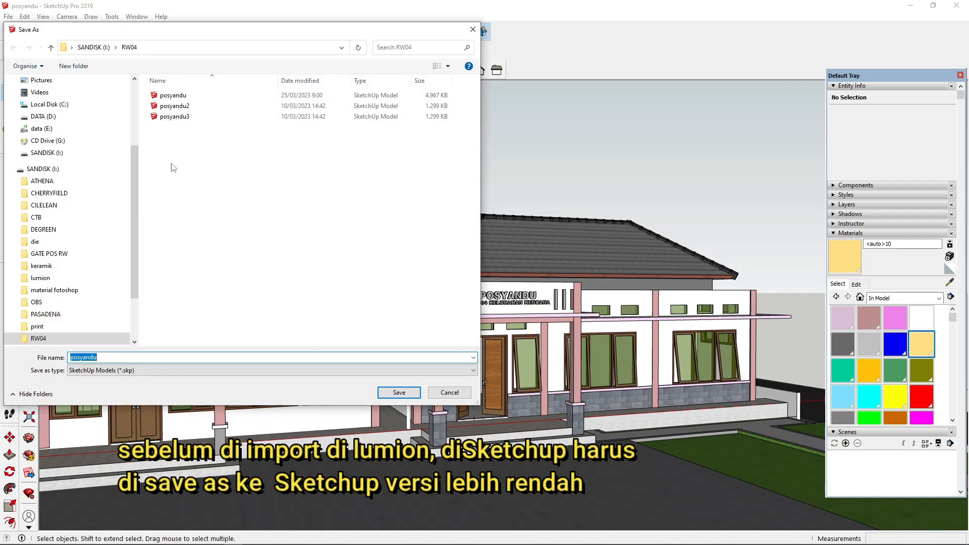
left_click(126, 370)
left_click(127, 411)
left_click(399, 393)
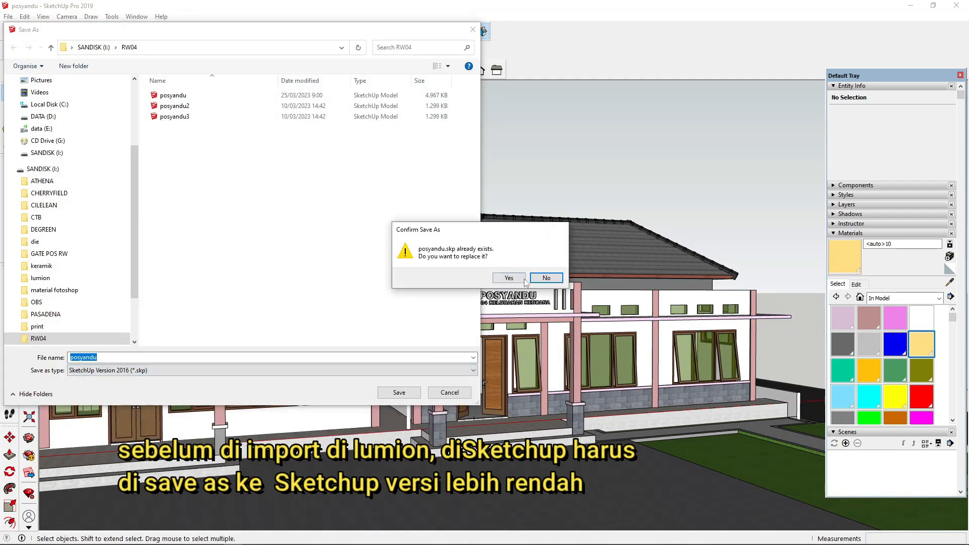
left_click(525, 279)
Switch to Lumion and re-import the updated posyandu model, with the view brought under the downlight canopy
left_click(270, 539)
mouse_move(343, 277)
right_mouse_down()
mouse_move(417, 237)
mouse_move(462, 320)
right_mouse_up()
key("w")
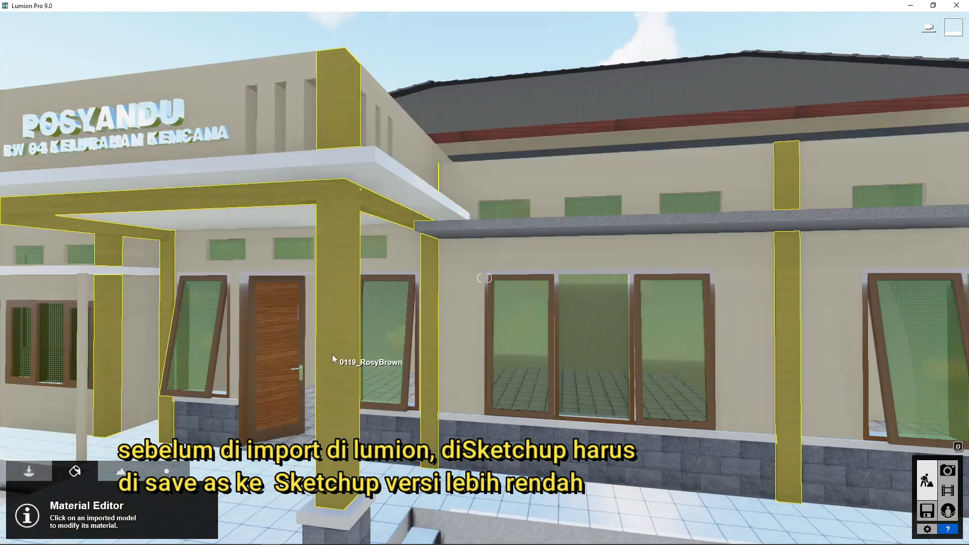
key("s")
left_click(29, 472)
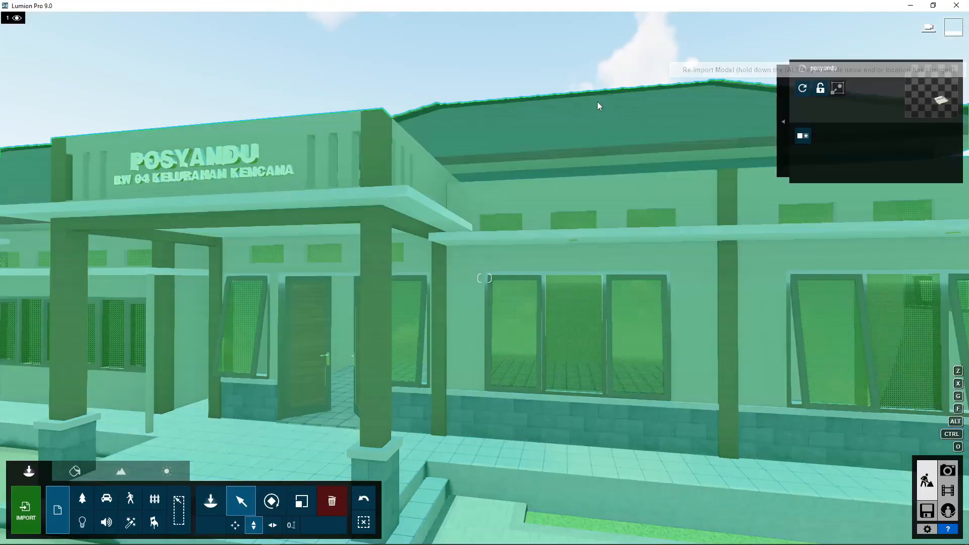
key("w")
right_click_drag(562, 293, 560, 177)
key("w")
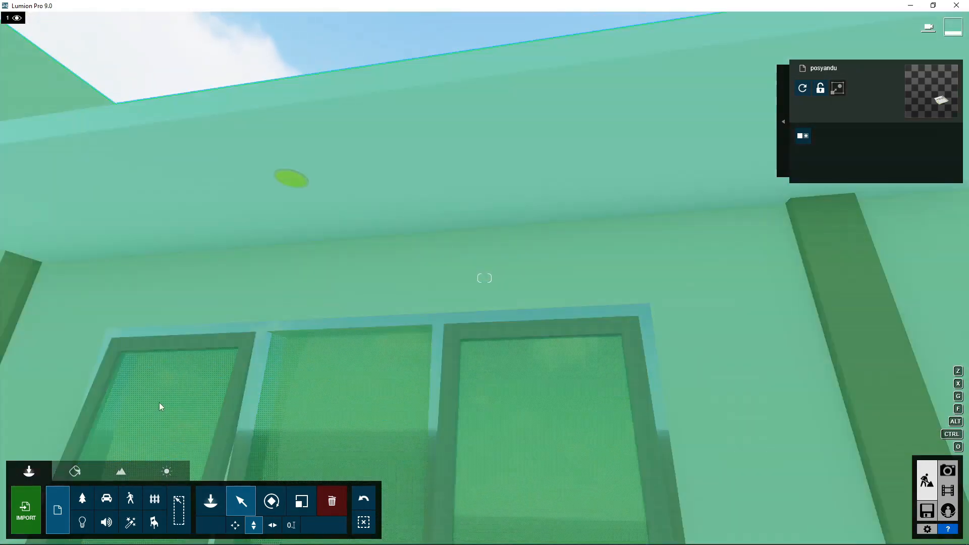
Assign the indoor plastic material Linoleum 007 DDDS 1024 to the canopy and save the change
left_click(75, 471)
left_click(289, 182)
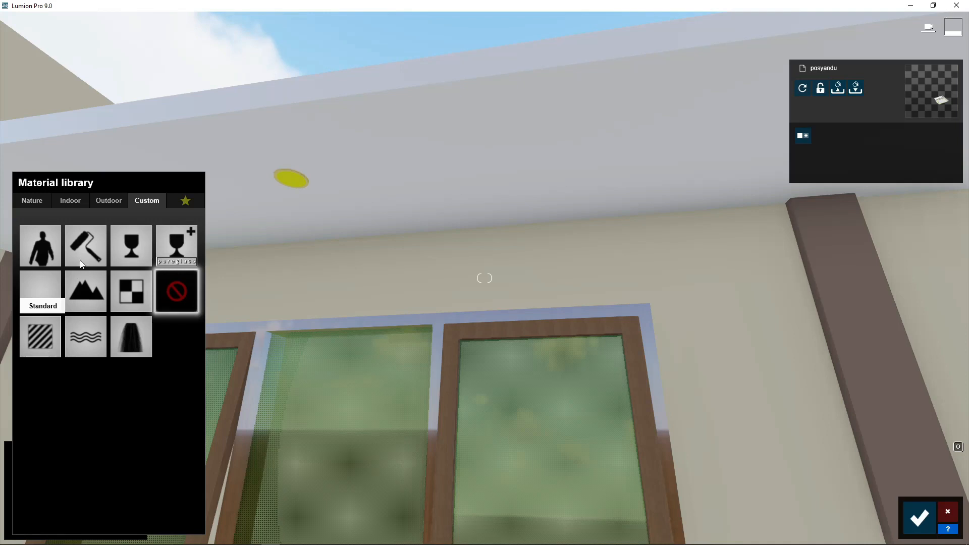
left_click(45, 345)
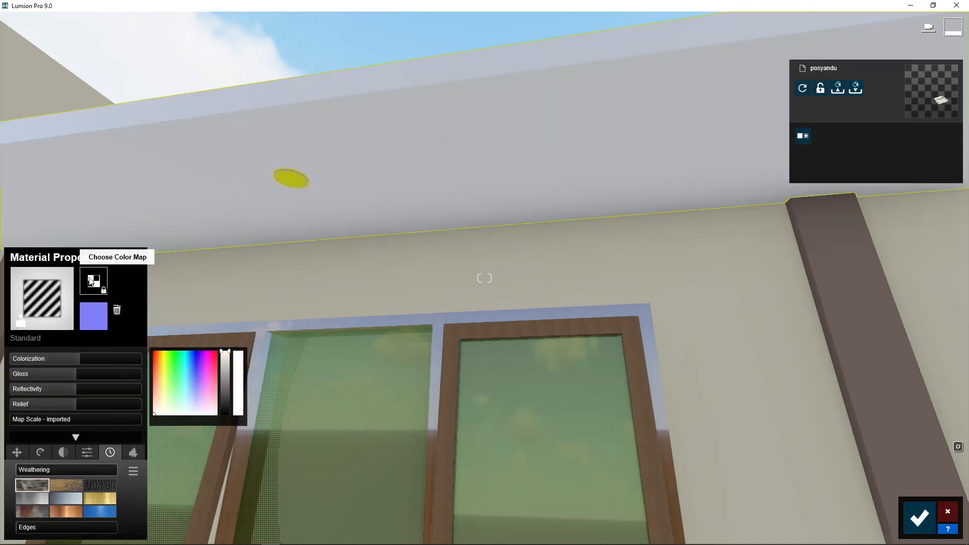
left_click(50, 305)
left_click(71, 200)
left_click(38, 259)
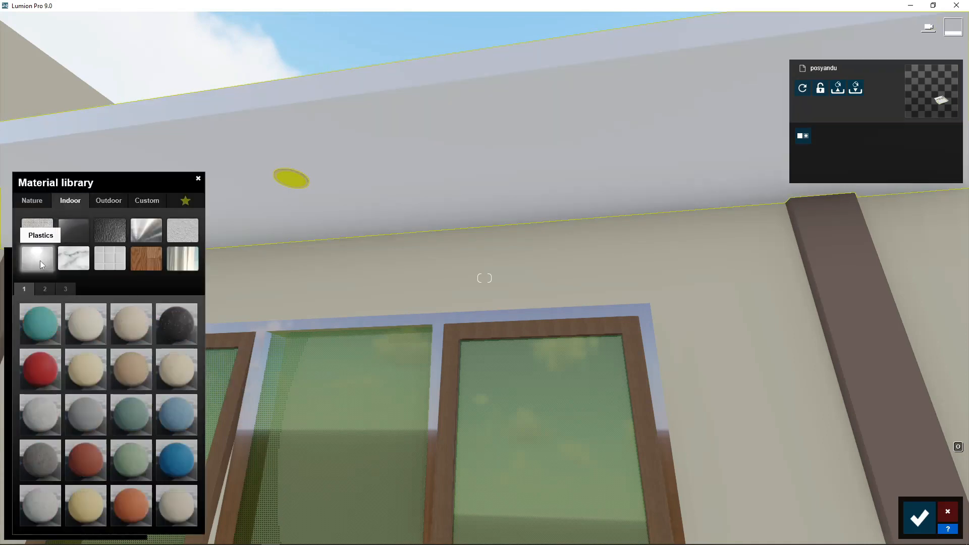
left_click(85, 368)
left_click(922, 526)
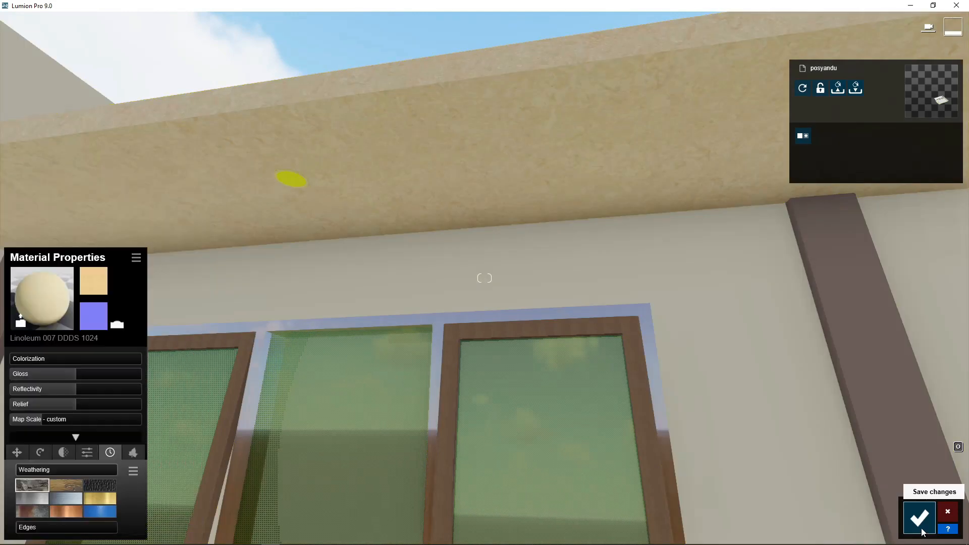
Make the downlight disc glow by raising its emissive value to maximum and colouring it white, and save the material
left_click(293, 185)
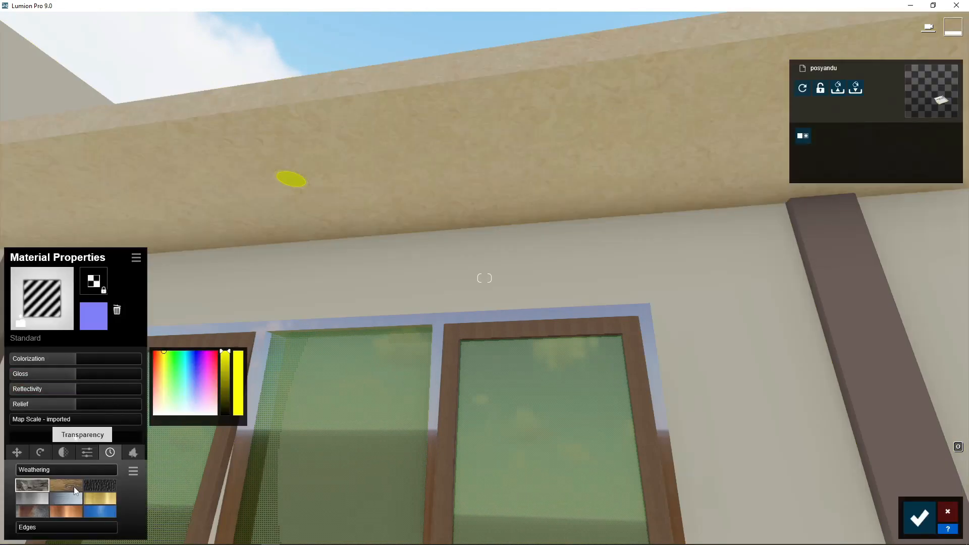
left_click(87, 454)
left_click_drag(35, 471, 183, 479)
left_click(153, 414)
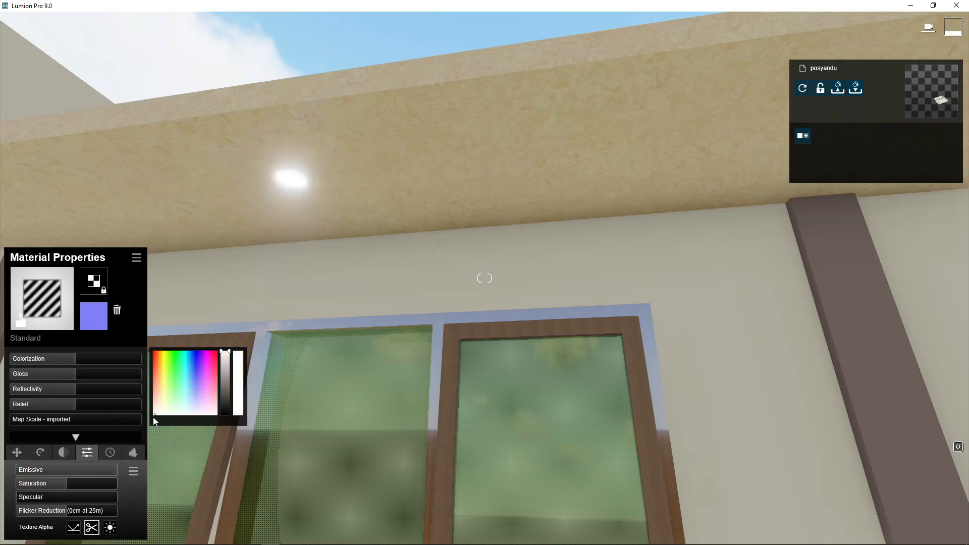
left_click(922, 523)
scroll(380, 347, "down", 3)
right_click_drag(355, 293, 378, 330)
scroll(361, 296, "up", 3)
scroll(390, 293, "down", 4)
left_click(375, 314)
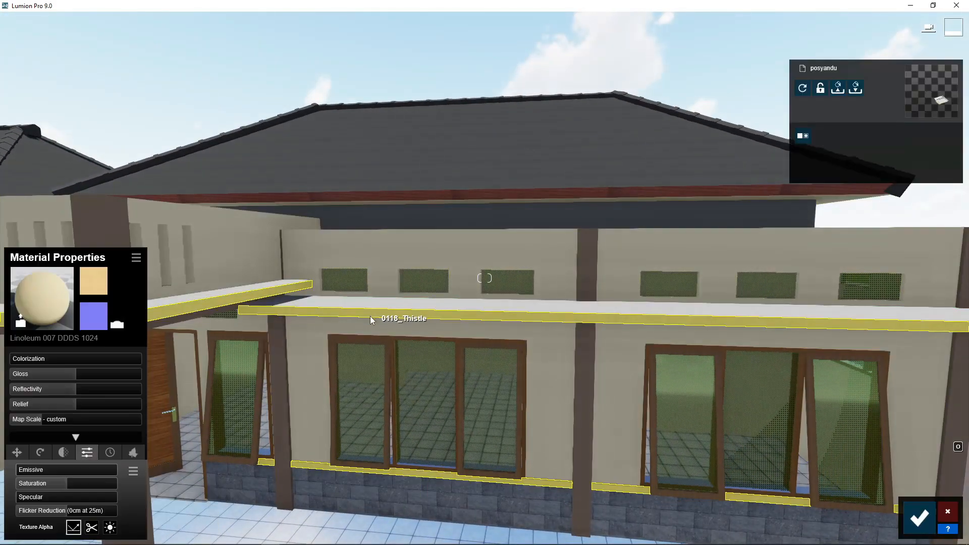
middle_click_drag(386, 333, 382, 354)
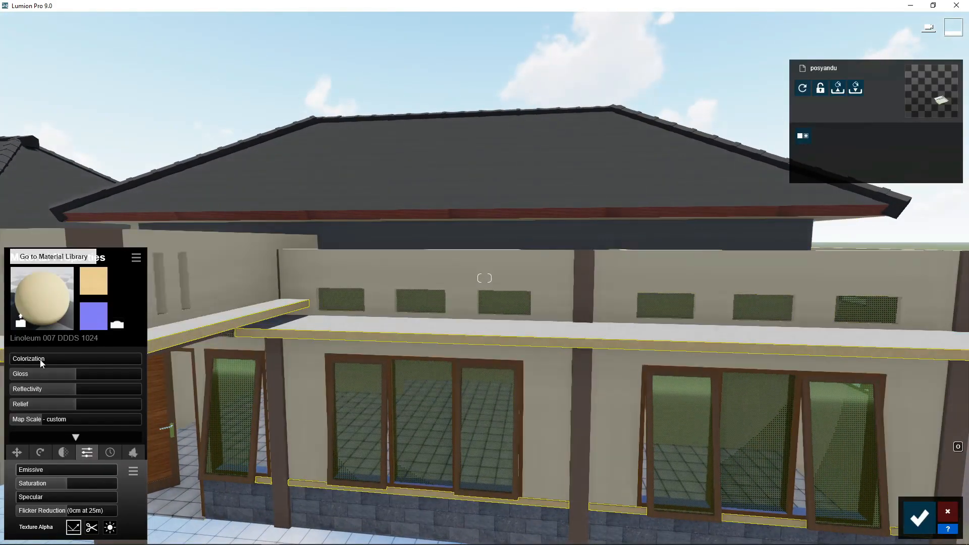
left_click(20, 314)
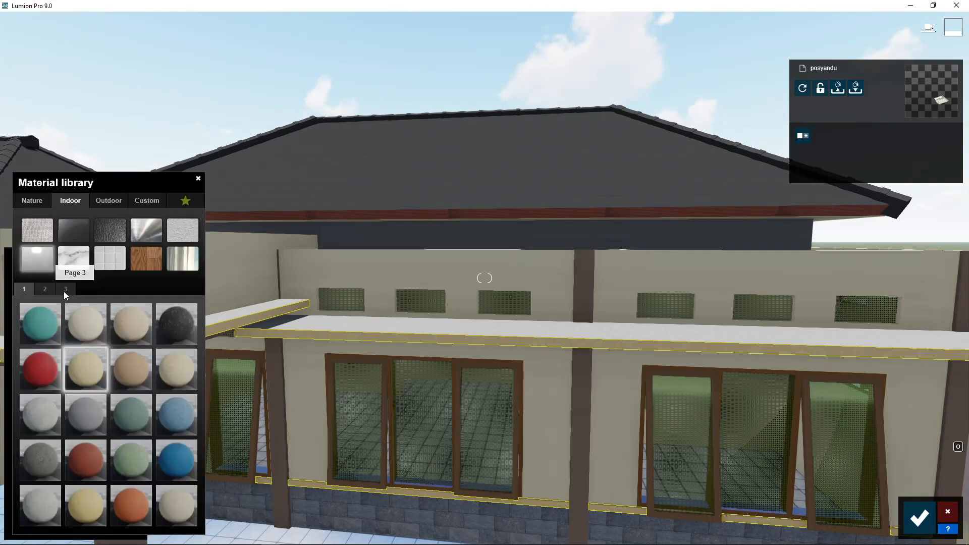
left_click(948, 512)
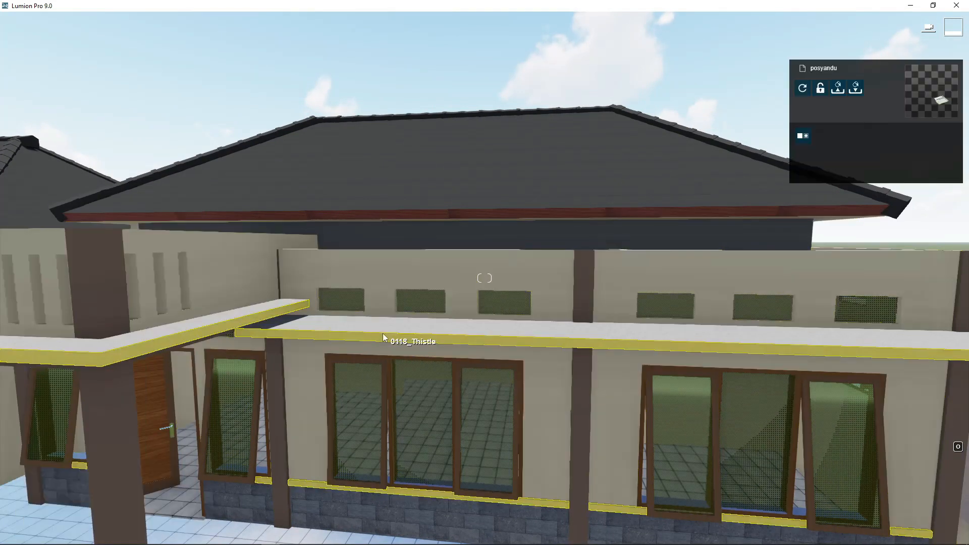
left_click(383, 334)
left_click(137, 260)
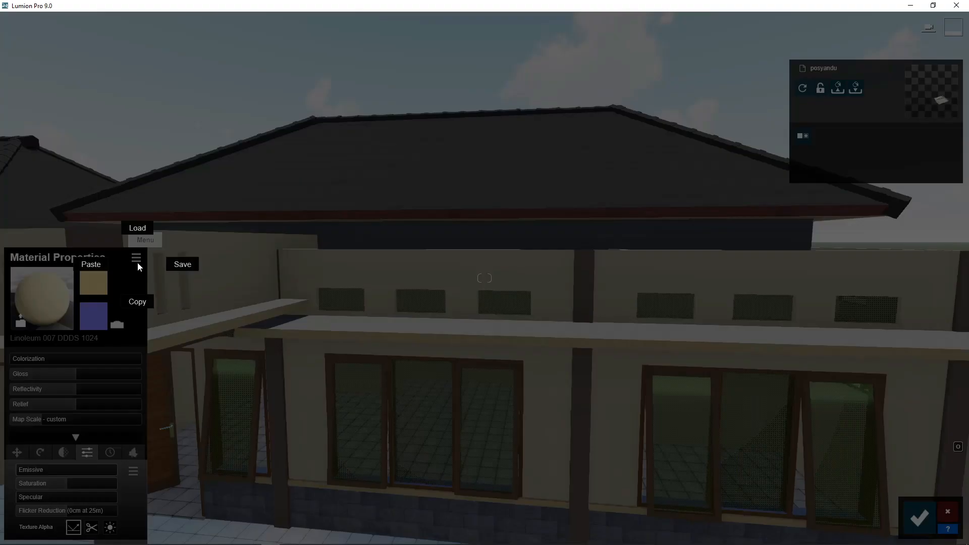
left_click(94, 280)
left_click(95, 315)
left_click(447, 268)
left_click(20, 322)
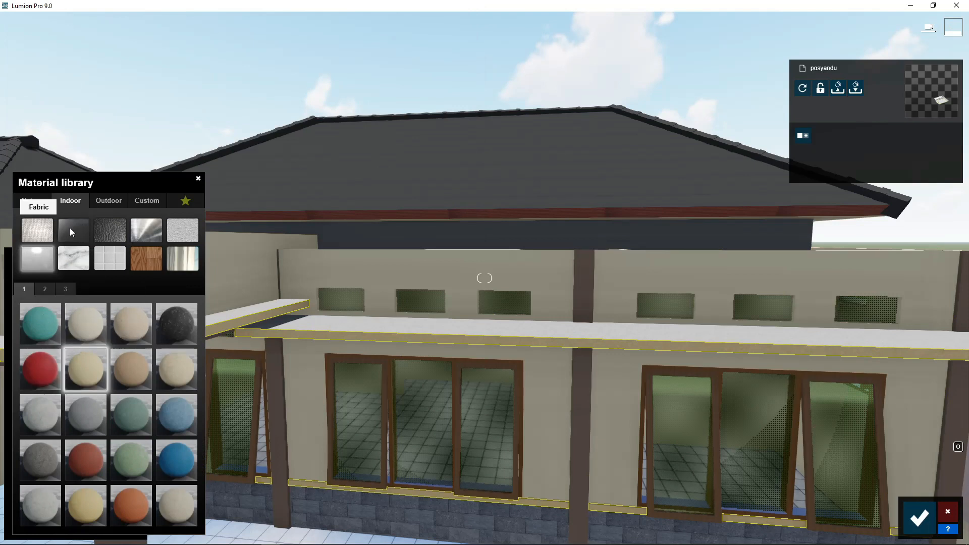
left_click(920, 517)
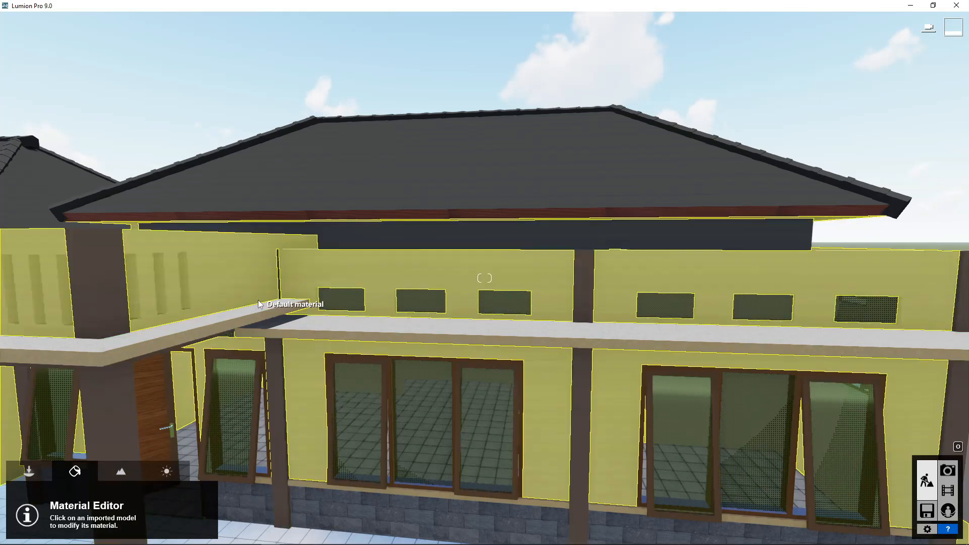
Lower the gloss and reflectivity of the canopy's linoleum material to nearly zero
middle_click_drag(339, 353, 340, 328)
key("e")
right_click_drag(341, 326, 353, 252)
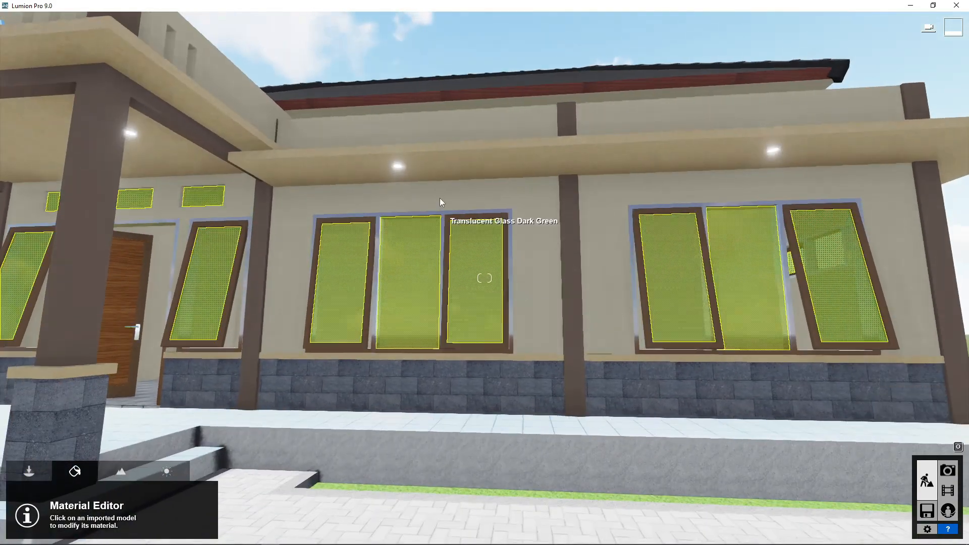
left_click(448, 169)
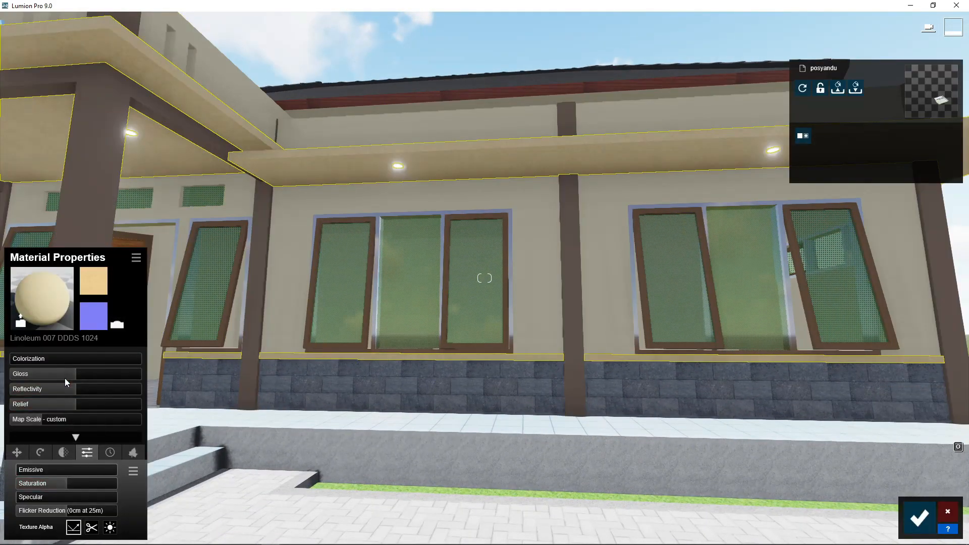
left_click_drag(65, 378, 21, 377)
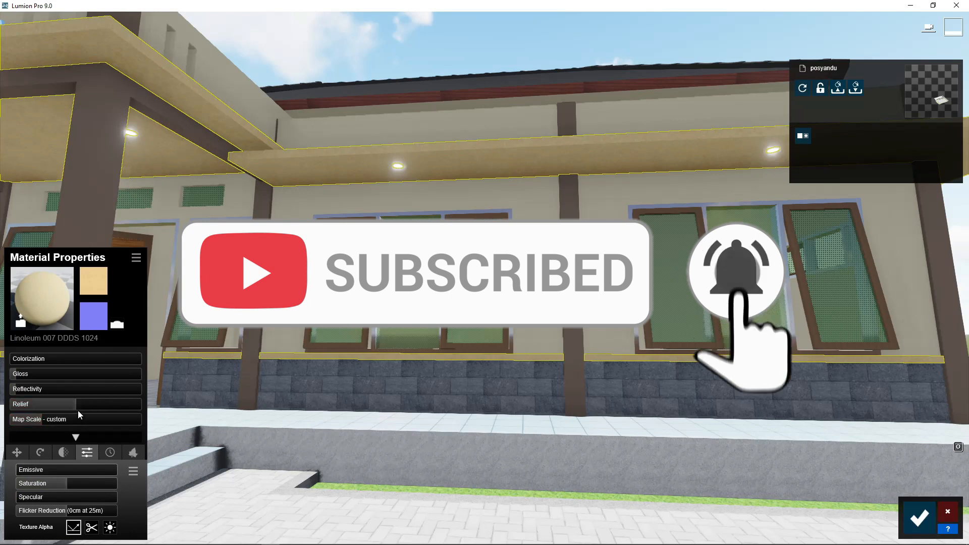
Tint the canopy's linoleum material near-white with colorization at maximum
left_click(38, 360)
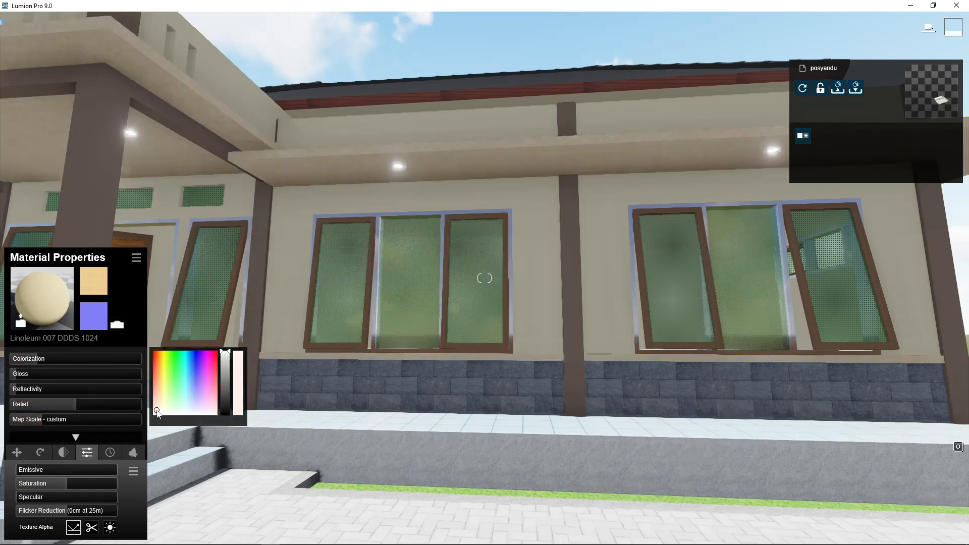
left_click_drag(230, 352, 230, 353)
left_click_drag(66, 360, 161, 361)
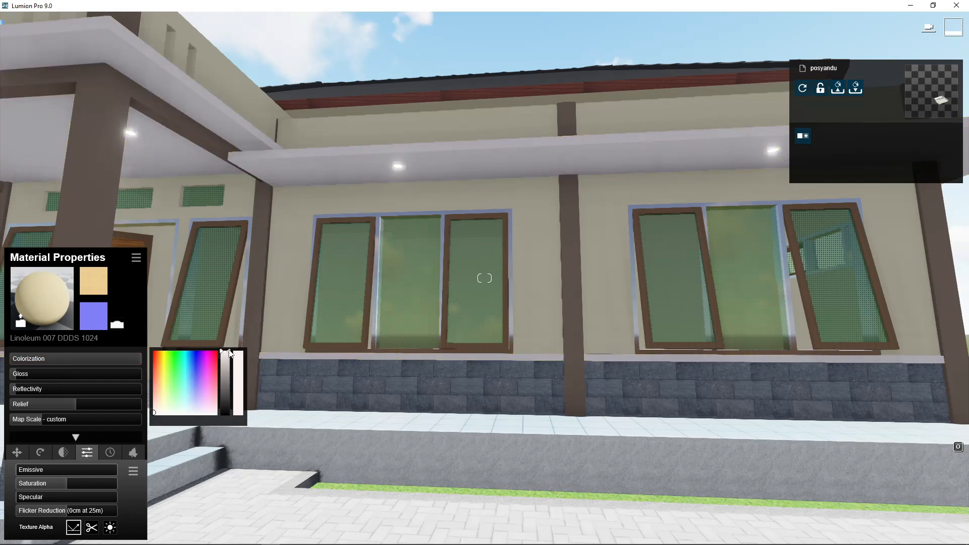
Set the canopy linoleum's tint to maximum lightness and save the material changes
left_click_drag(228, 351, 228, 352)
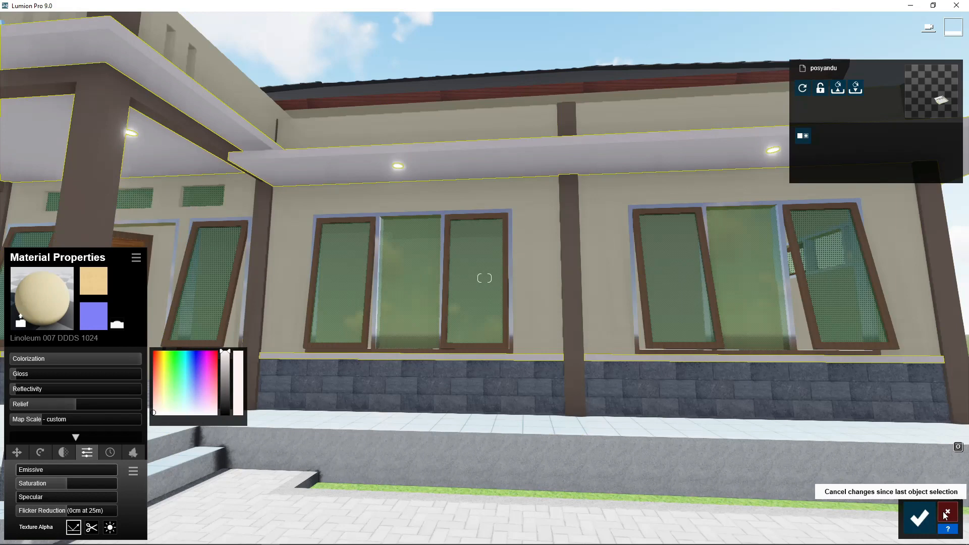
left_click(920, 519)
Place the third spotlight from the Lights and Utilities library at the downlight disc under the front canopy, above the windows beside the entrance
right_click_drag(449, 323, 450, 368)
key("w")
key("w")
mouse_move(360, 276)
right_mouse_down()
mouse_move(331, 247)
mouse_move(358, 280)
right_mouse_up()
right_click_drag(217, 388, 186, 392)
left_click(29, 471)
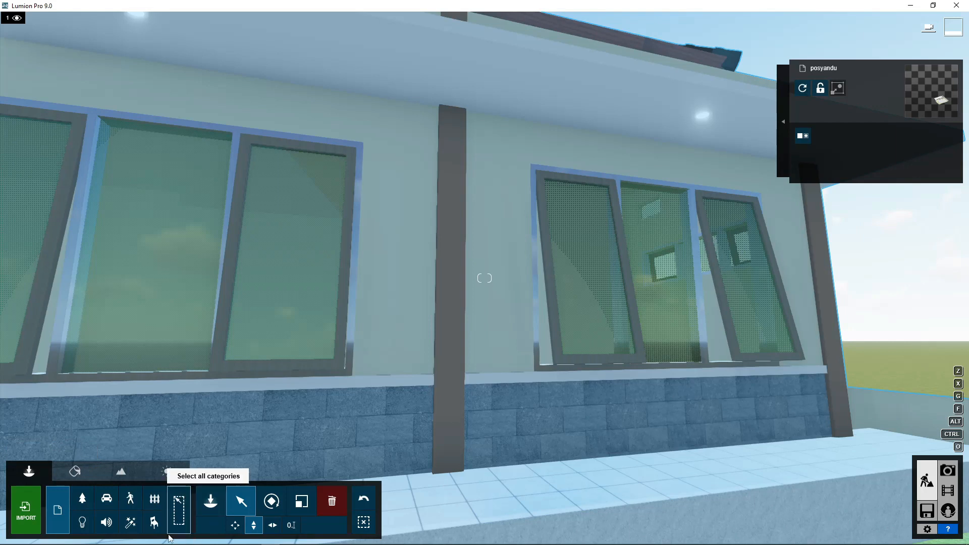
left_click(131, 523)
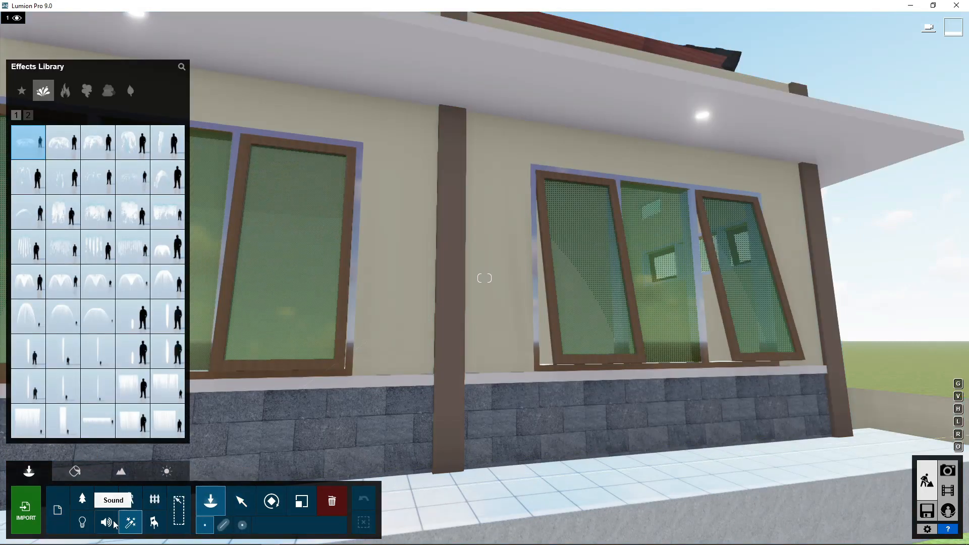
left_click(154, 523)
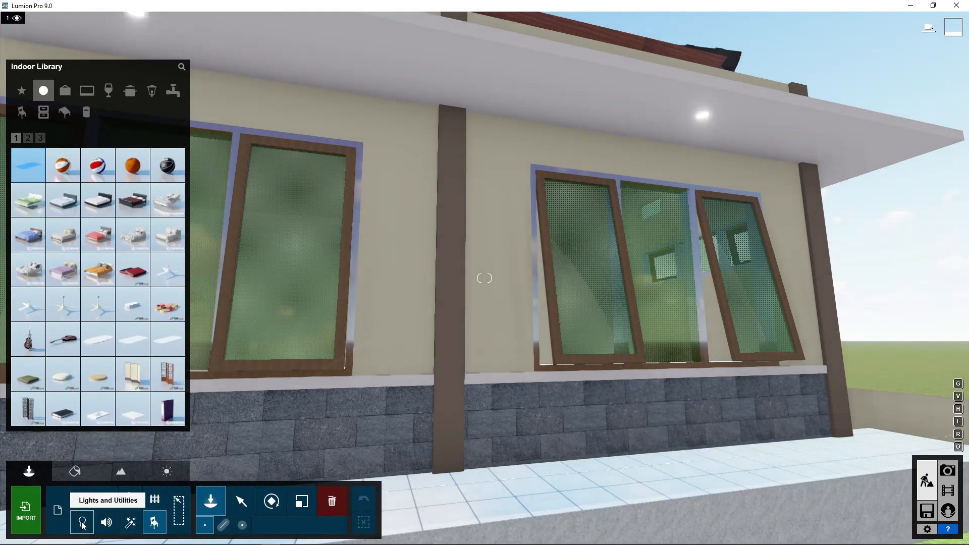
left_click(83, 524)
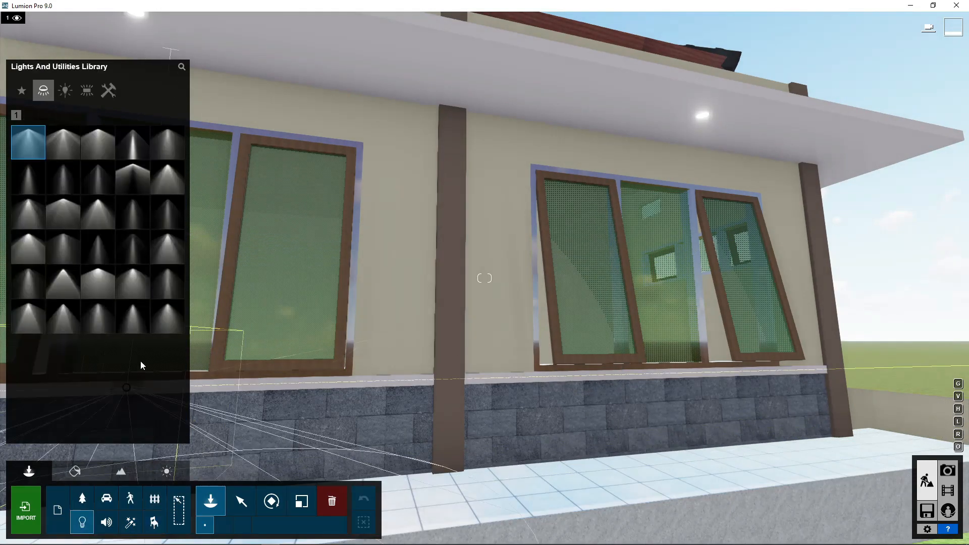
left_click(105, 146)
right_click_drag(273, 200, 276, 178)
key("w")
right_click_drag(484, 279, 465, 229)
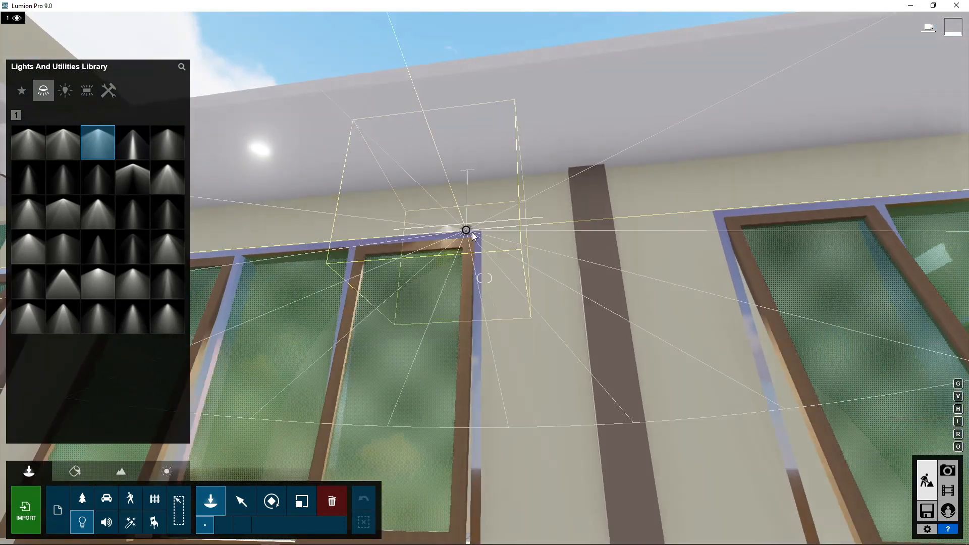
right_click_drag(373, 194, 334, 124)
key("w")
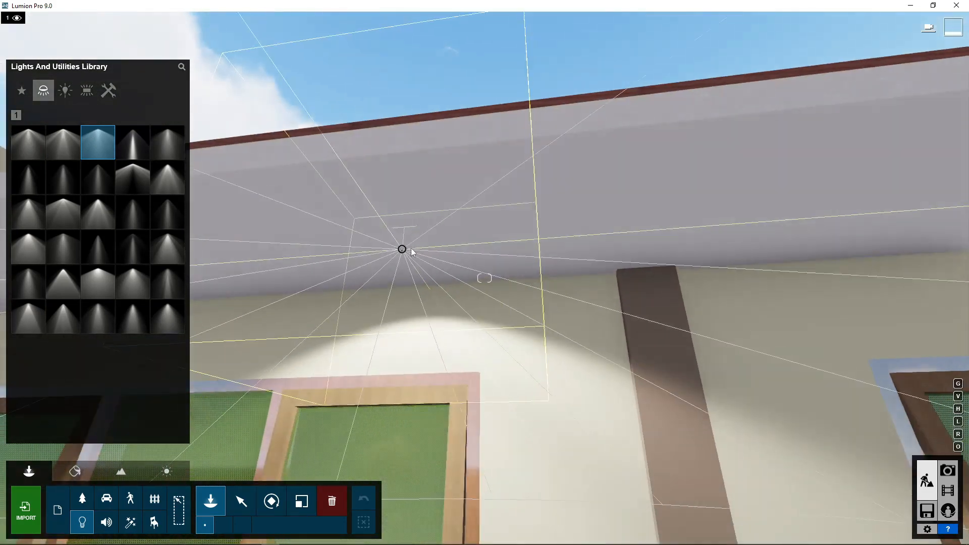
key("a")
left_click(588, 251)
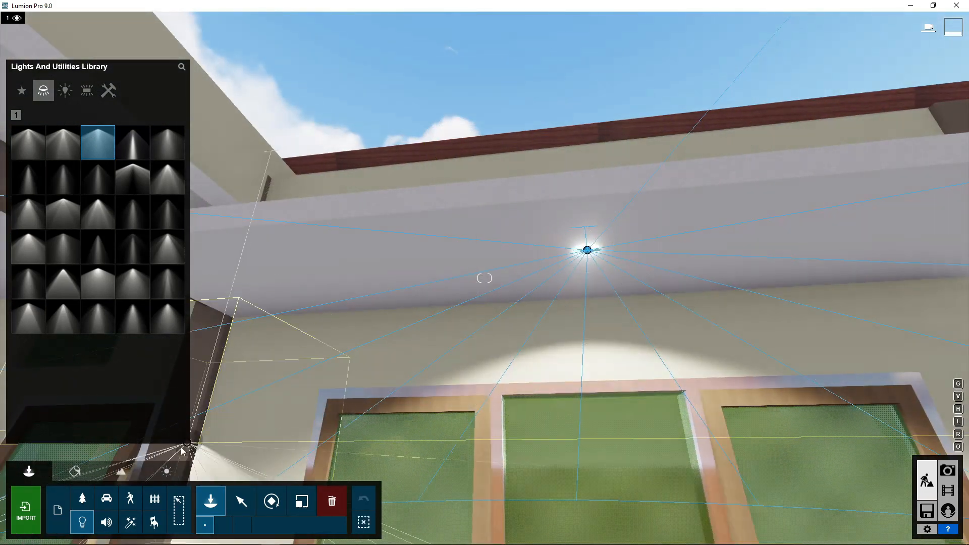
Lower the spotlight's brightness slightly and copy it about 4.18 m along the front canopy to the next downlight
left_click(242, 502)
left_click_drag(834, 205, 830, 209)
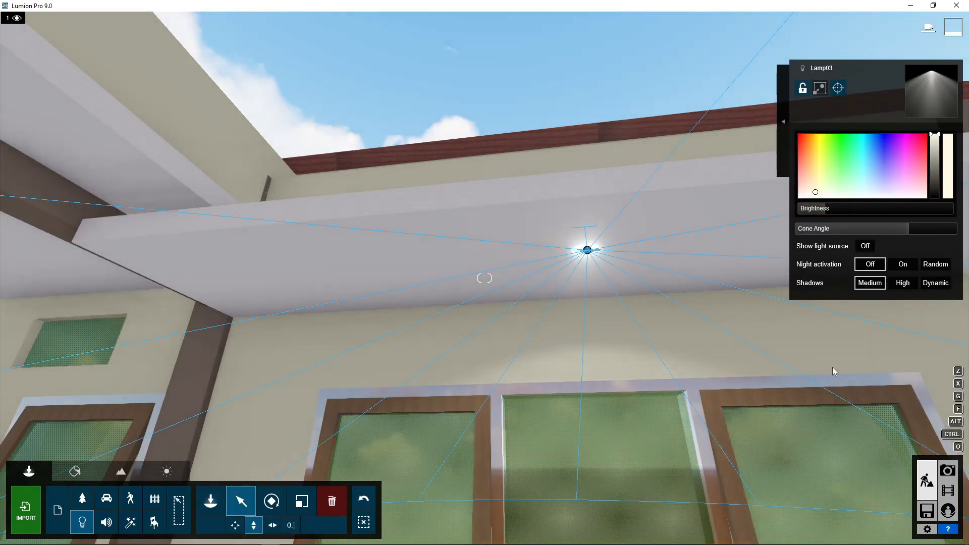
right_click_drag(477, 391, 555, 389)
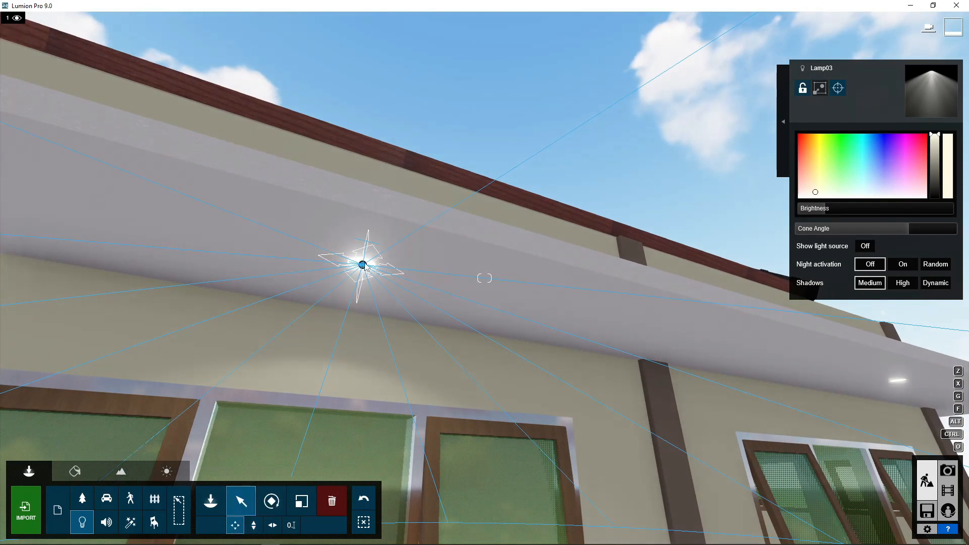
left_click_drag(363, 265, 904, 388, "alt")
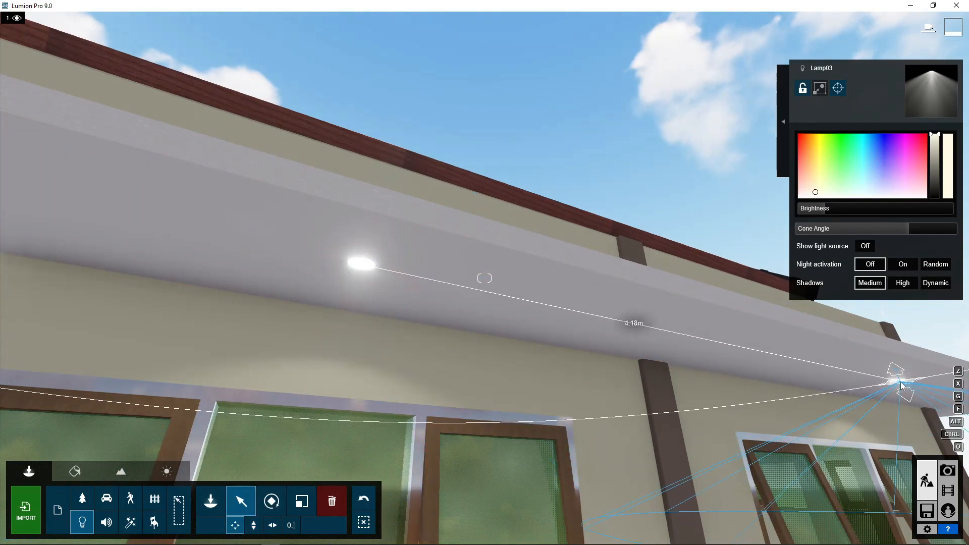
Copy the spotlight around the building corner to the downlights under the side canopy
key("d")
right_click_drag(480, 389, 534, 504)
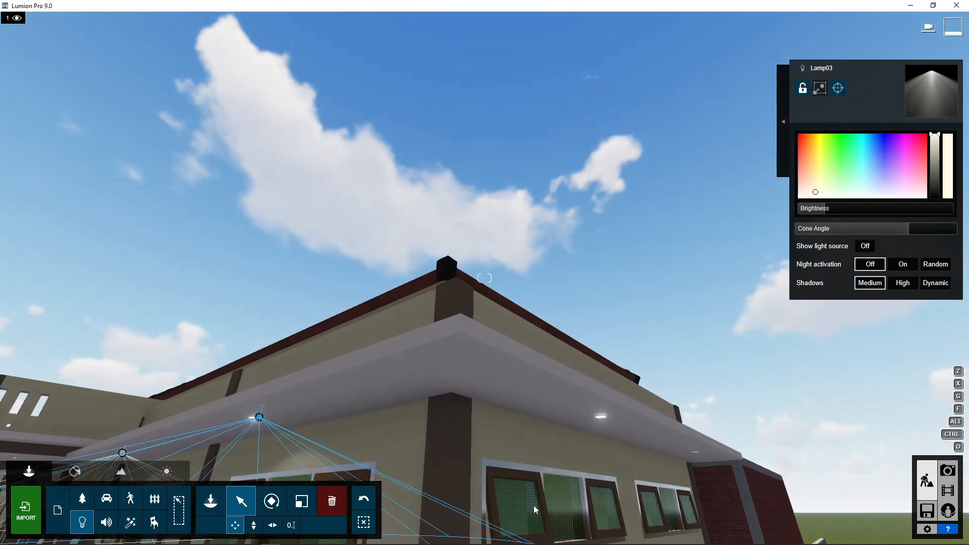
key("a")
key("w")
left_click_drag(379, 242, 376, 243)
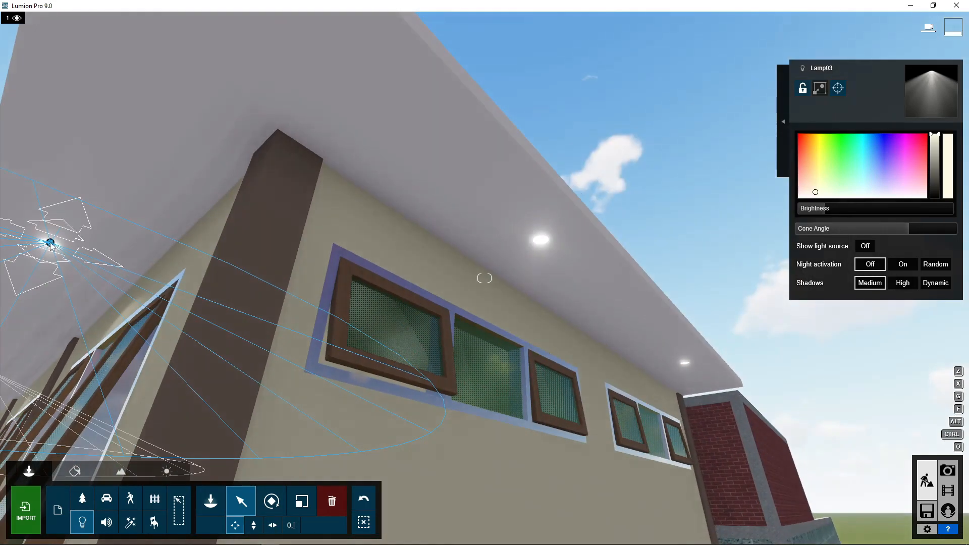
left_click_drag(43, 243, 687, 364, "alt")
Copy the spotlight to the entrance canopy and align it with the downlight above the entrance
right_click_drag(520, 343, 499, 360)
key("s")
key("a")
left_click_drag(486, 321, 160, 324, "alt")
key("w")
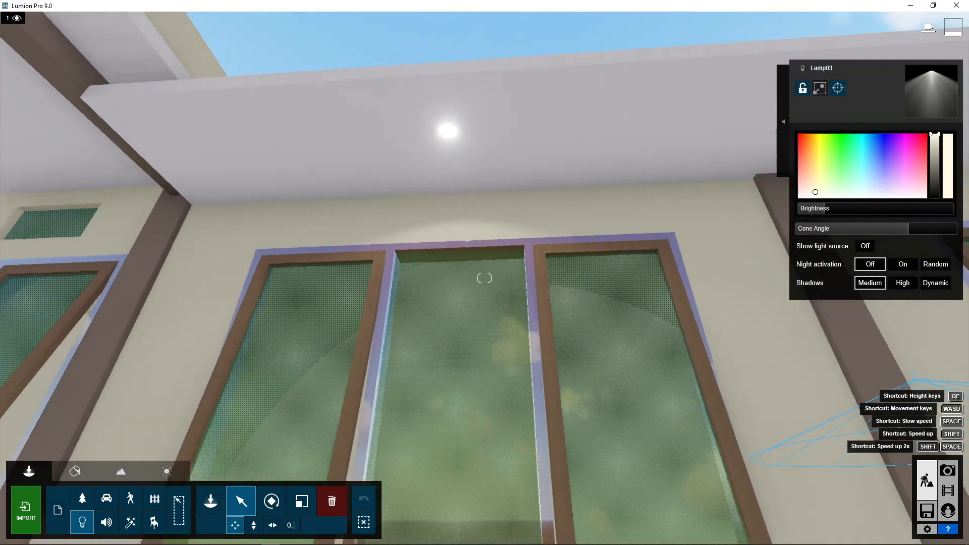
key("s")
left_click_drag(179, 33, 132, 115)
right_click_drag(177, 120, 274, 171)
key("s")
key("s")
key("q")
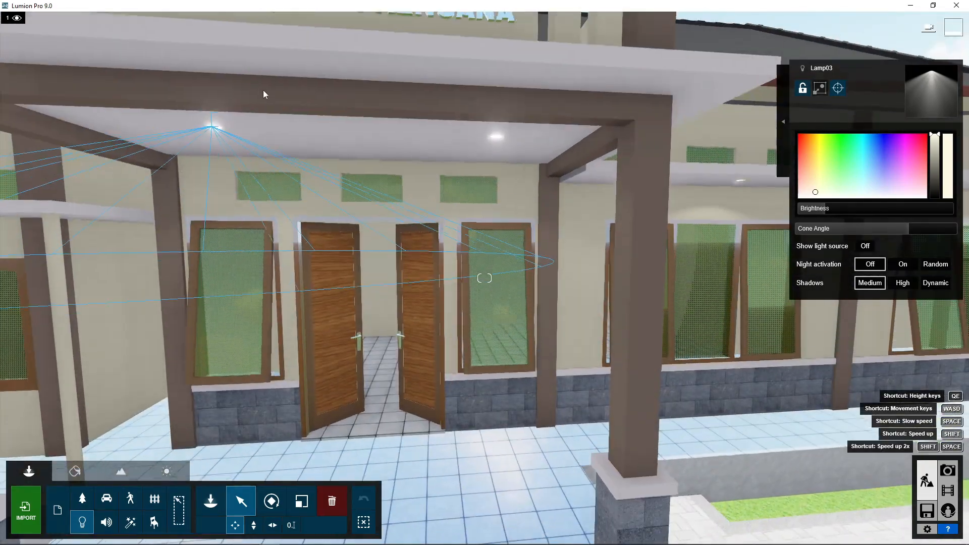
Place a square area light on the ceiling of the room behind the open entrance doors
key("w")
key("w")
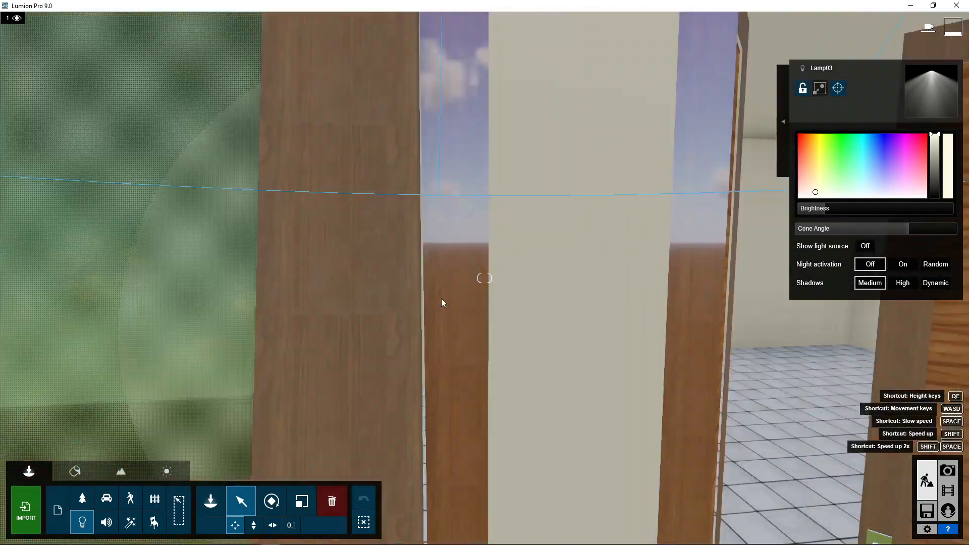
key("w")
right_click_drag(553, 282, 51, 423)
left_click(83, 523)
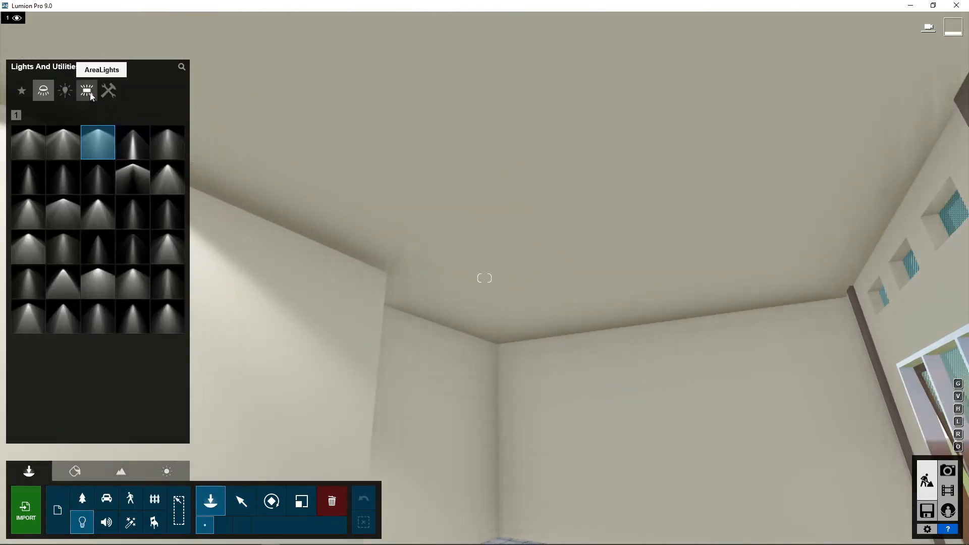
left_click(87, 91)
left_click(27, 142)
left_click(595, 100)
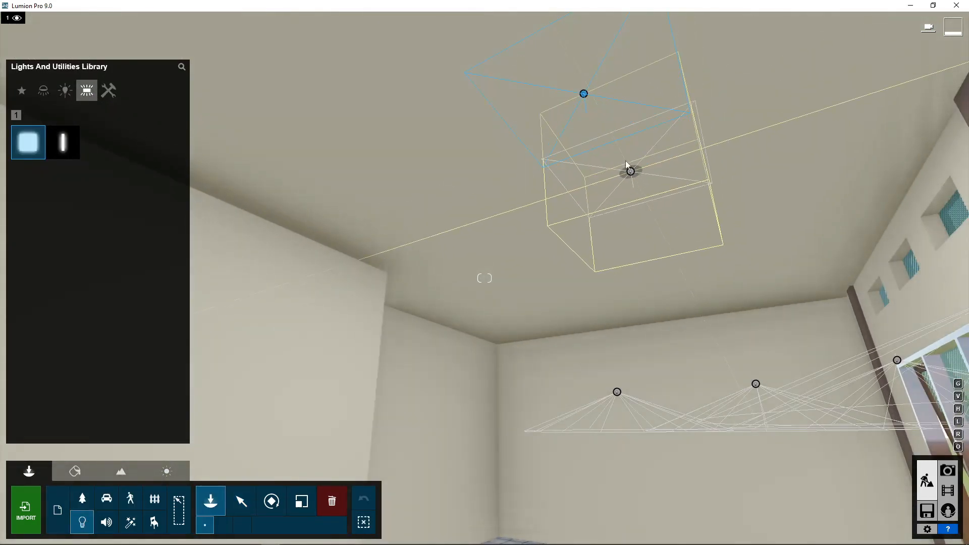
Lower the area light slightly below the room's ceiling and rotate it to line up with the walls
left_click(241, 501)
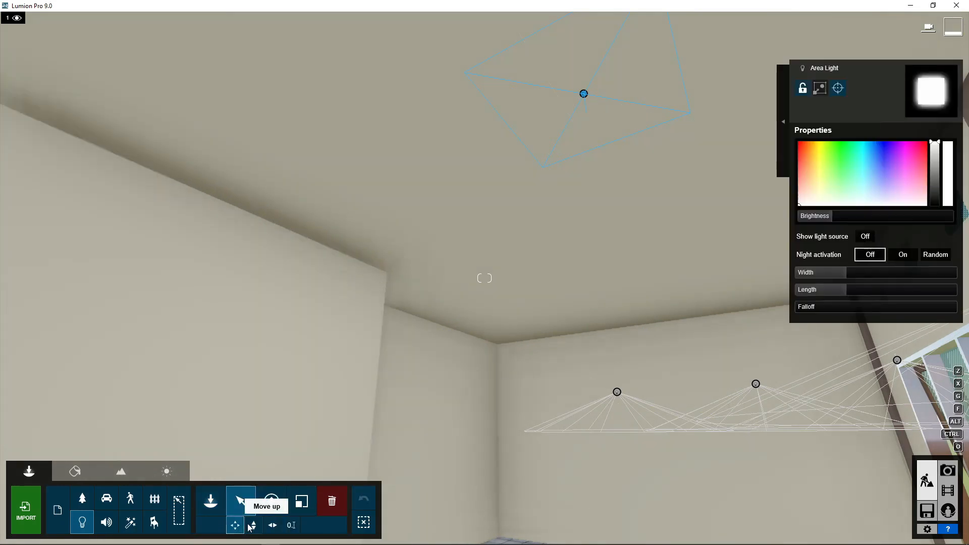
left_click_drag(589, 117, 589, 157)
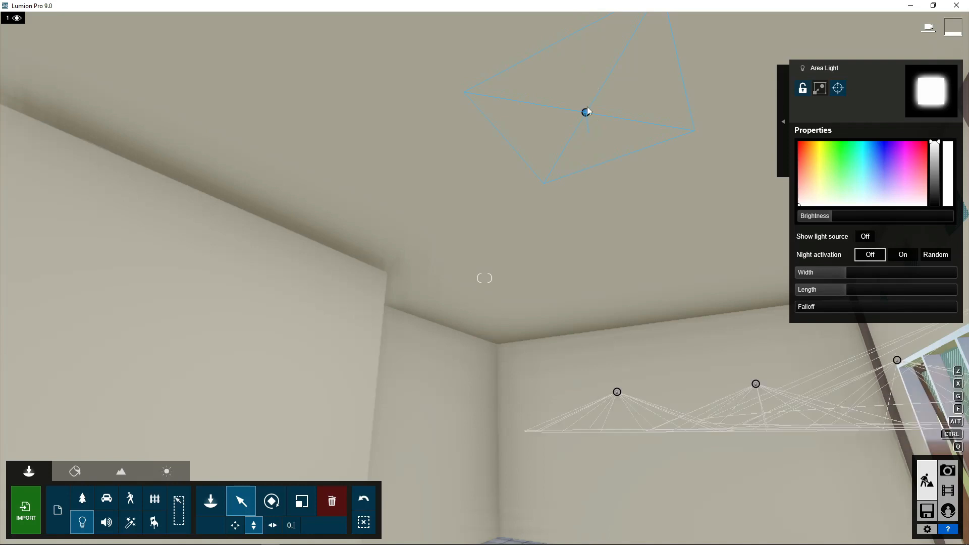
left_click(272, 503)
left_click_drag(584, 112, 535, 223)
left_click_drag(585, 135, 576, 175)
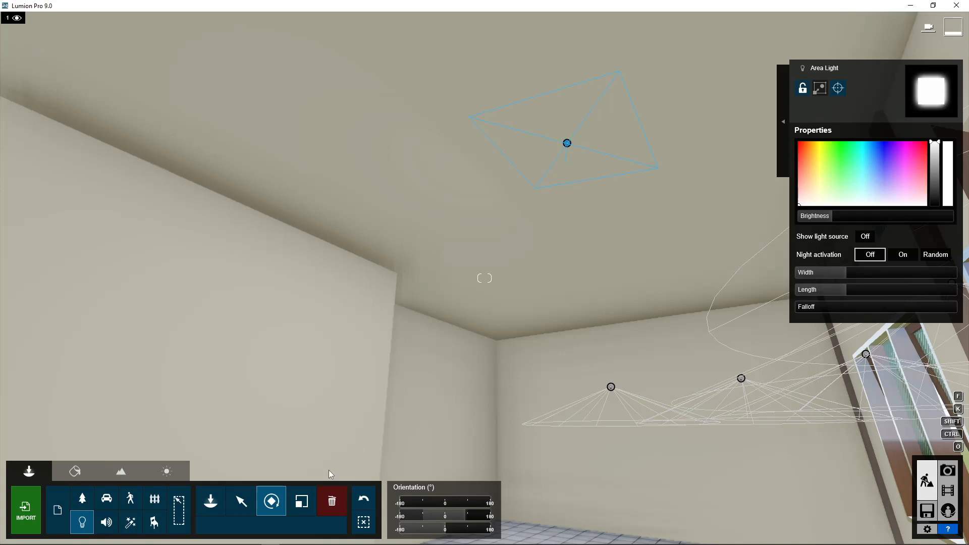
Copy the area light along the ceiling to the building's other interior areas
left_click(236, 509)
left_click_drag(567, 142, 371, 20)
right_click_drag(199, 404, 133, 366)
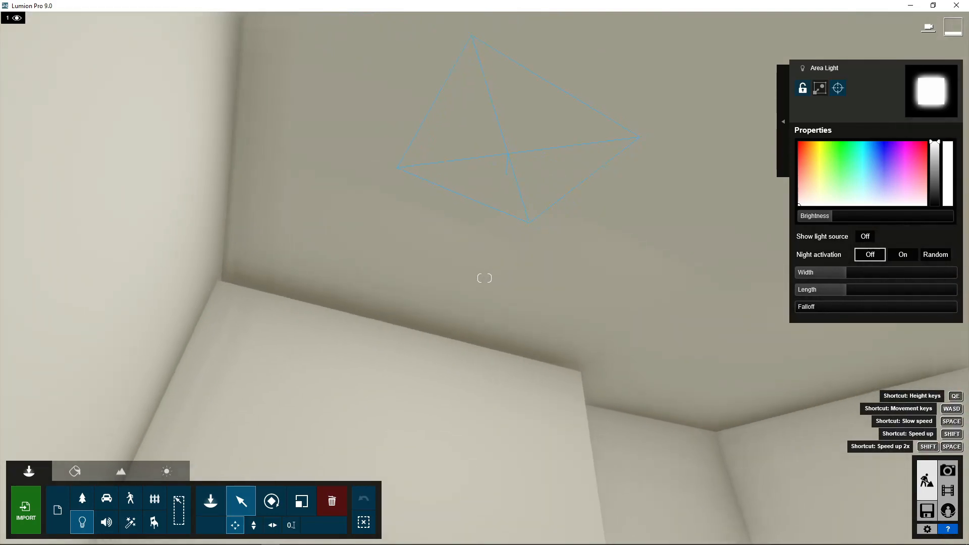
Place a blue-flowering plant from the Flower category at the end of the narrow grass strip beside the paved path
key("s")
key("q")
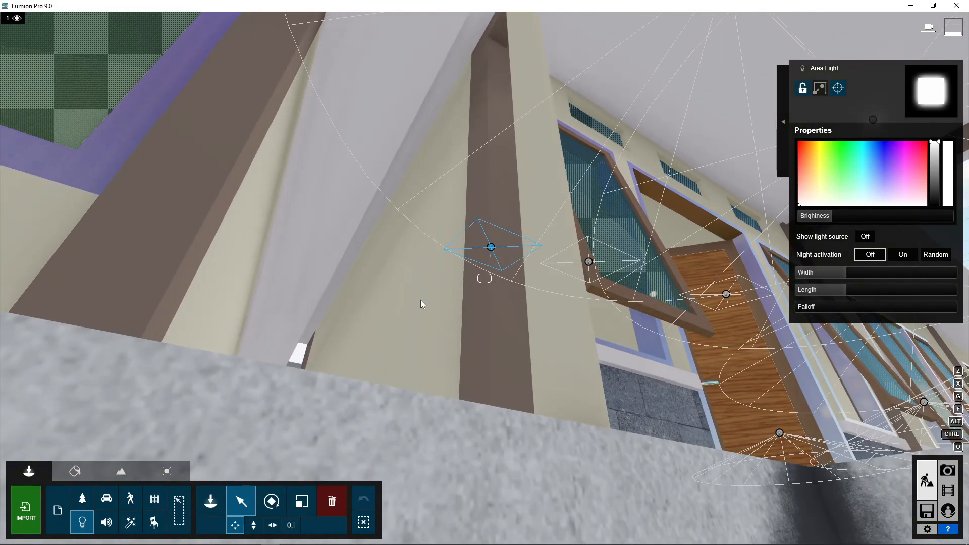
key("s")
right_click_drag(375, 295, 465, 368)
key("q")
key("d")
right_click_drag(767, 343, 656, 323)
key("s")
key("d")
key("w")
right_click_drag(939, 455, 888, 503)
key("w")
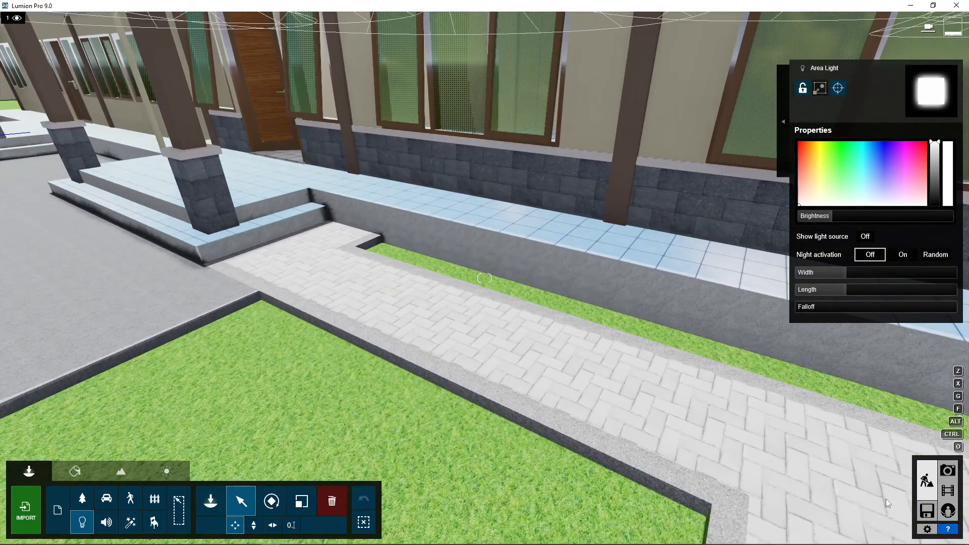
left_click(82, 499)
left_click(152, 91)
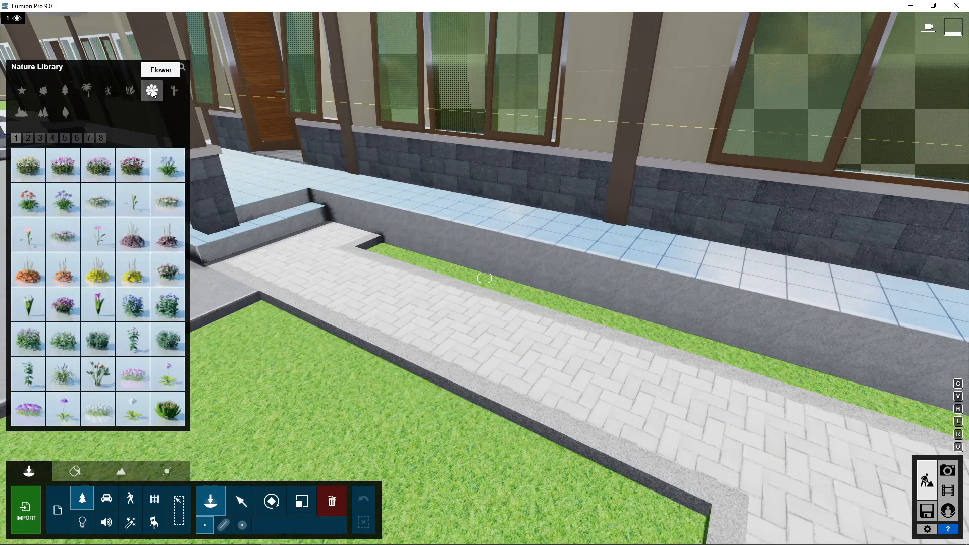
left_click(177, 170)
key("w")
left_click(316, 230)
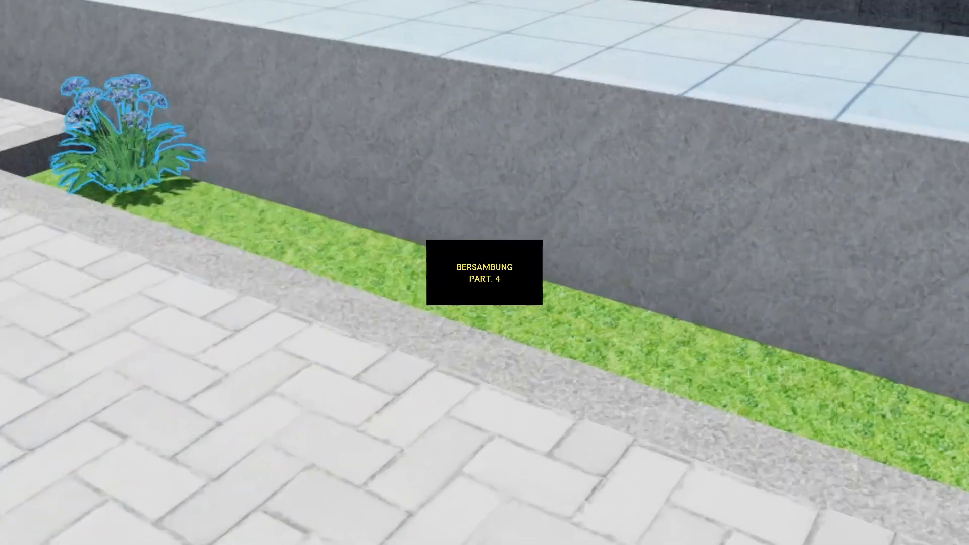